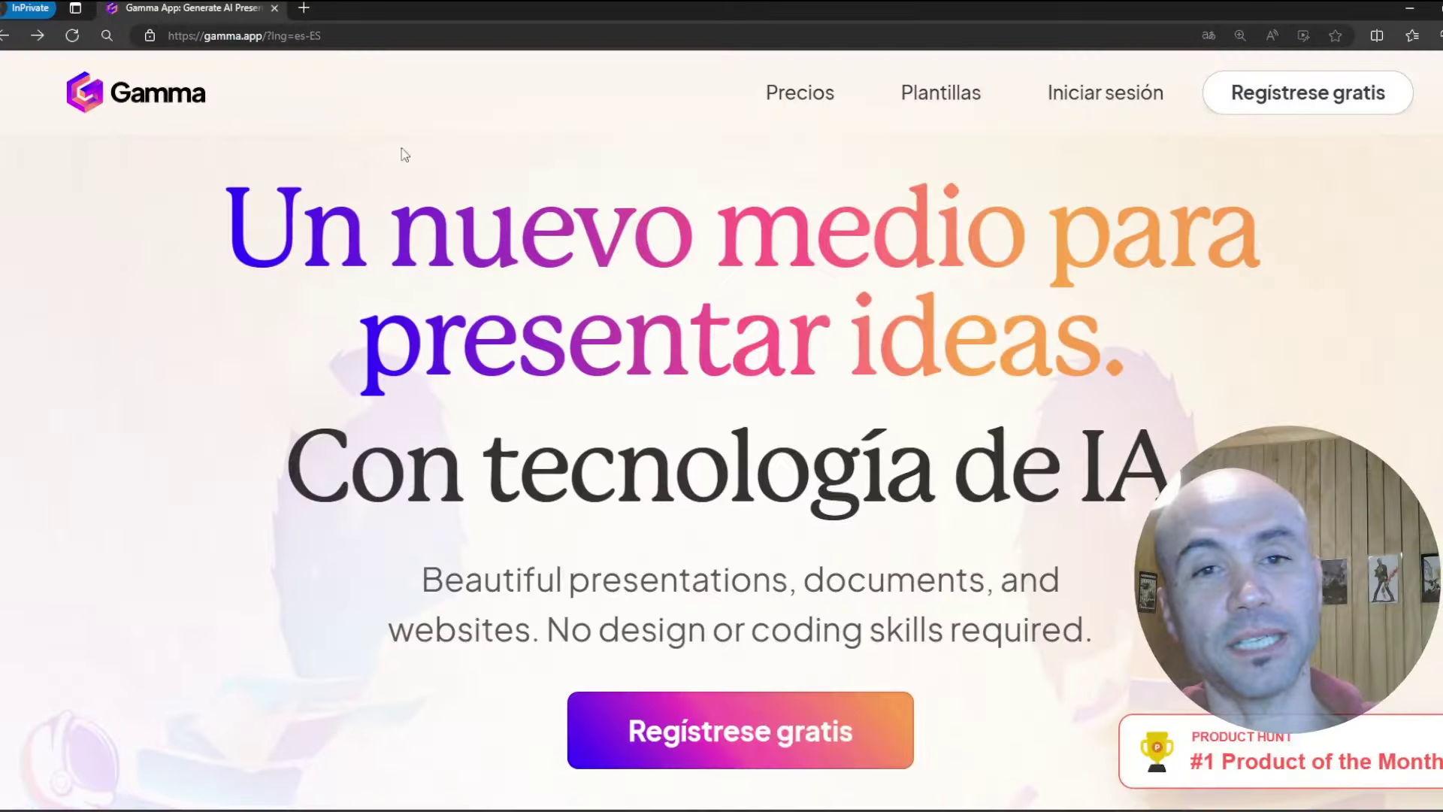
Step: From the gamma.app page, go to the 'Regístrese gratis' free sign-up page
left_click(212, 38)
double_click(212, 38)
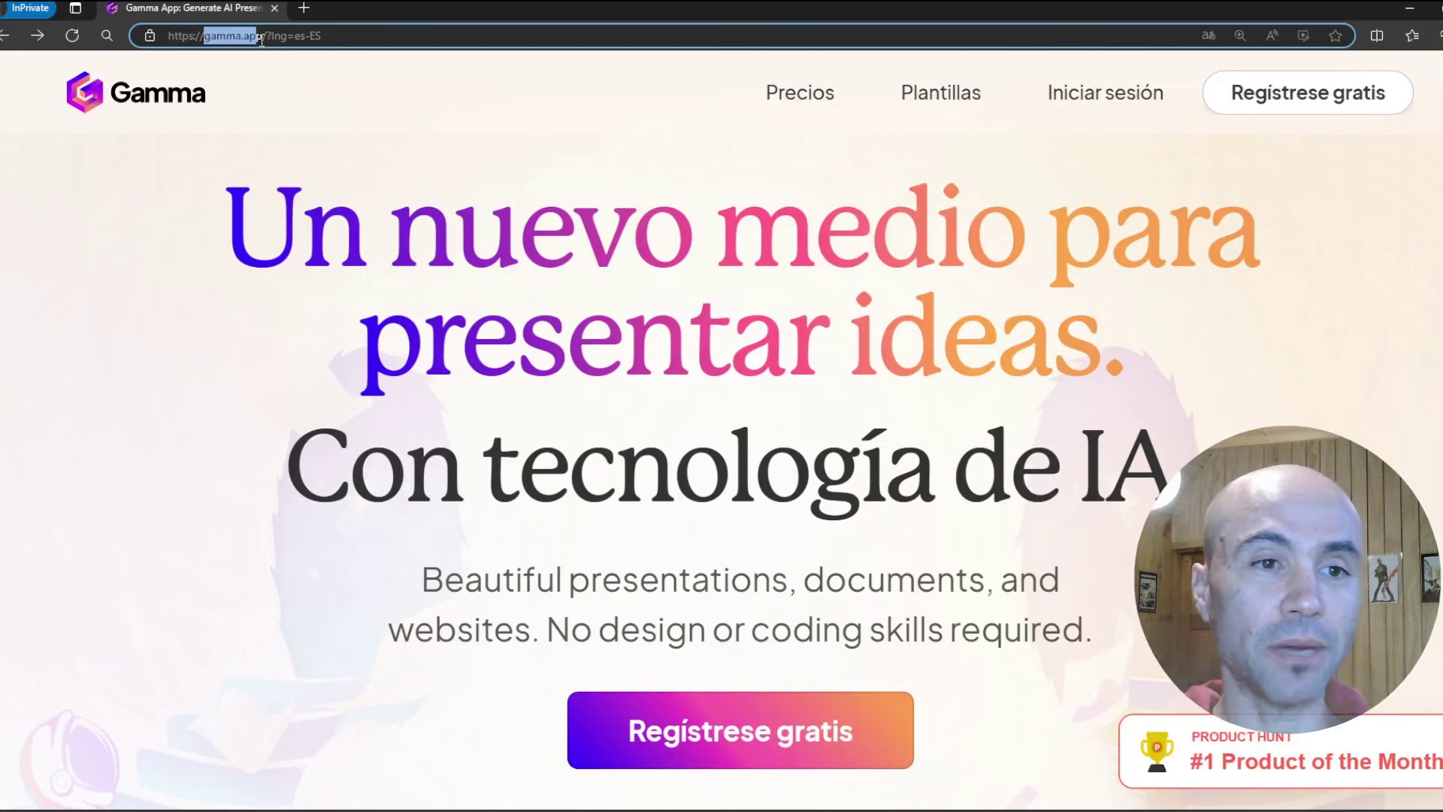
left_click(341, 38)
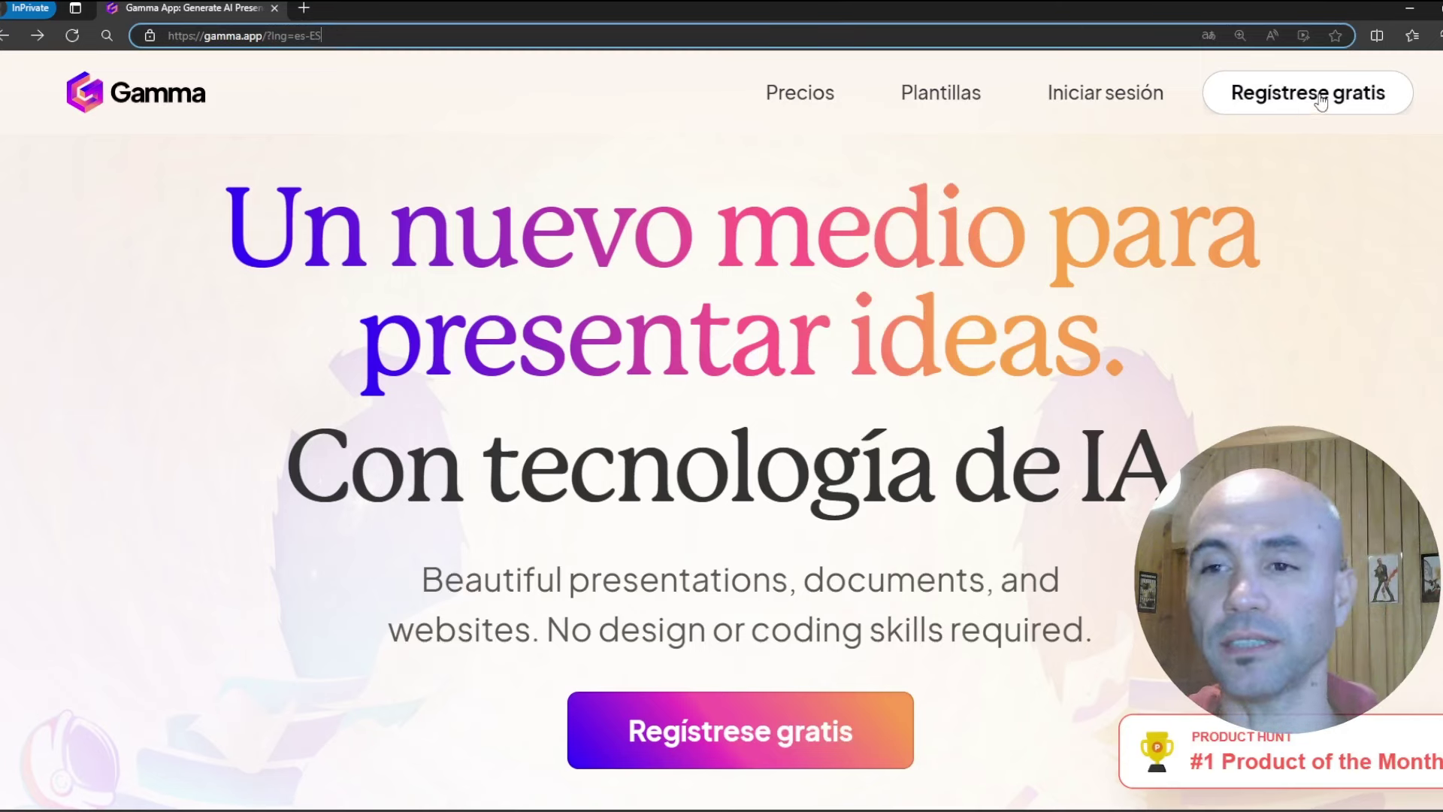
left_click(1320, 108)
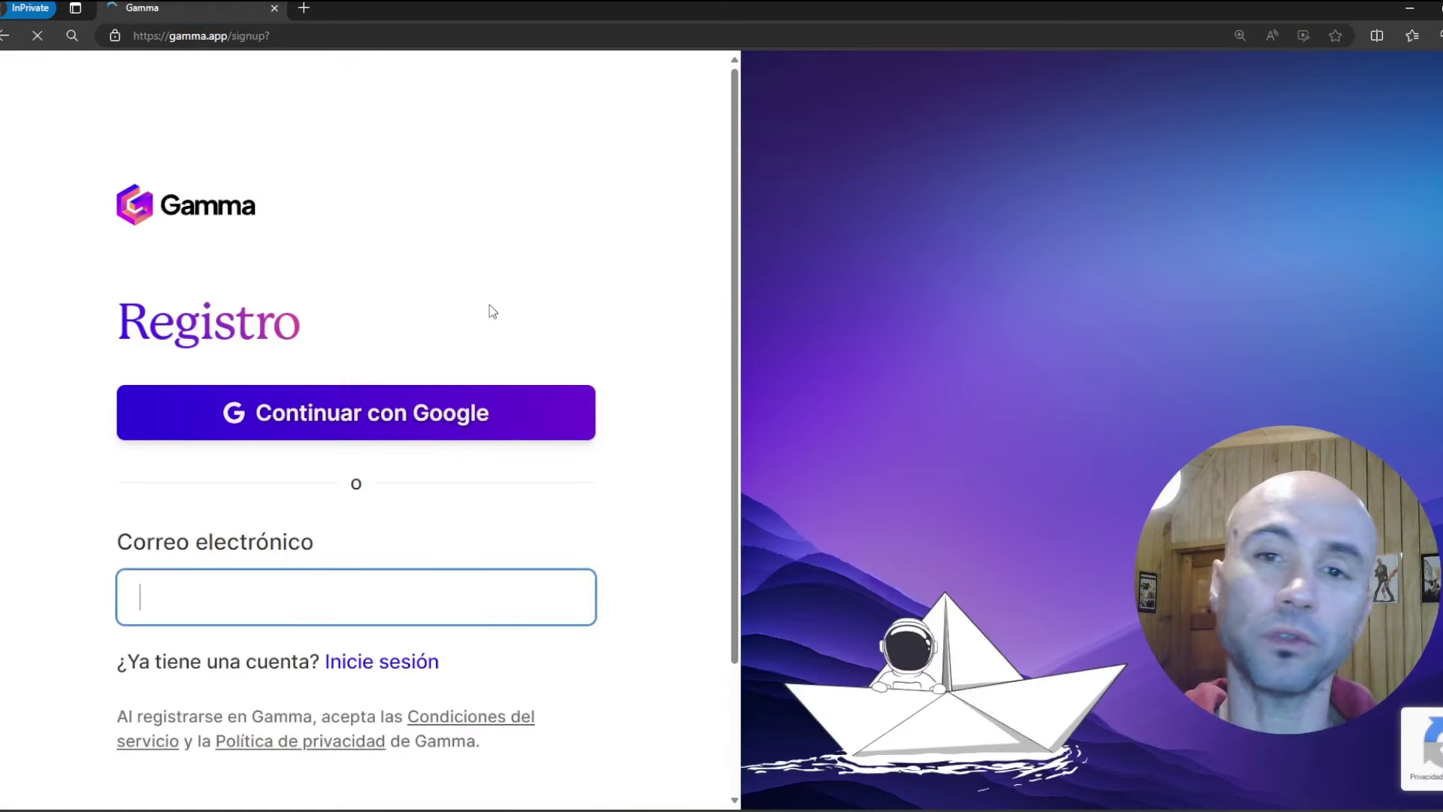
Step: Sign up for Gamma using 'Continuar con Google'
left_click(375, 414)
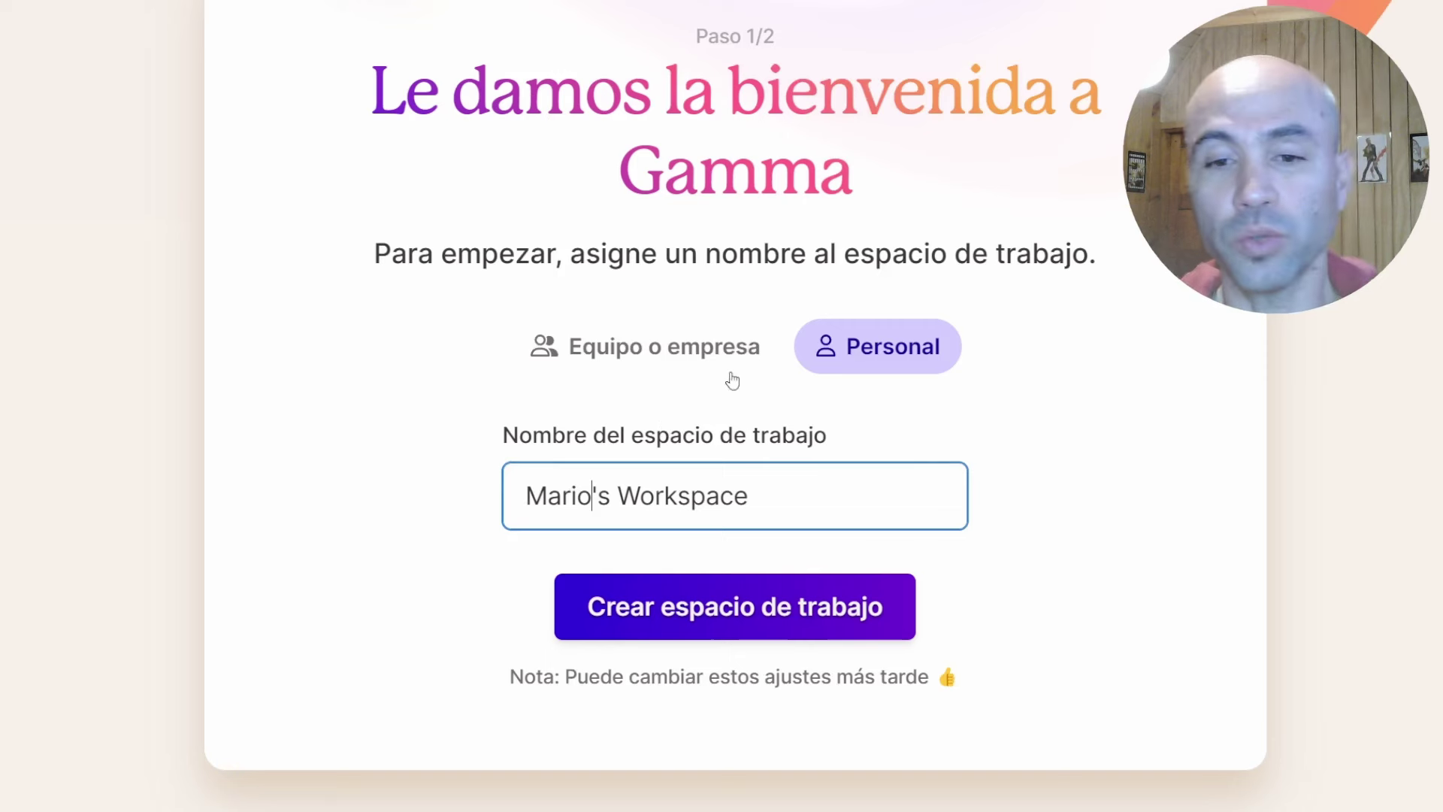
Step: Create the Personal workspace with its default name and mark it 'Para uso personal'
left_click_drag(793, 479, 460, 494)
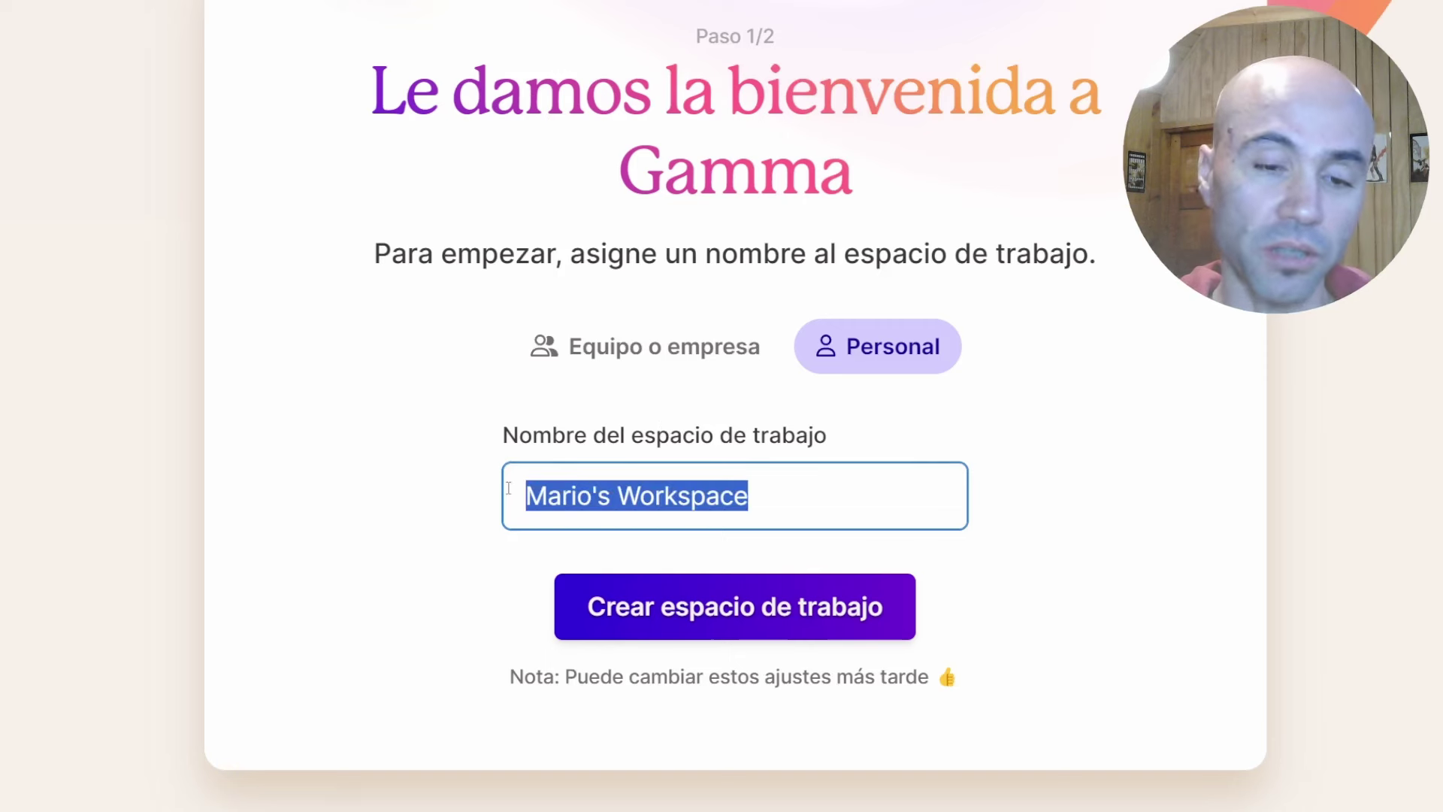
left_click(1056, 483)
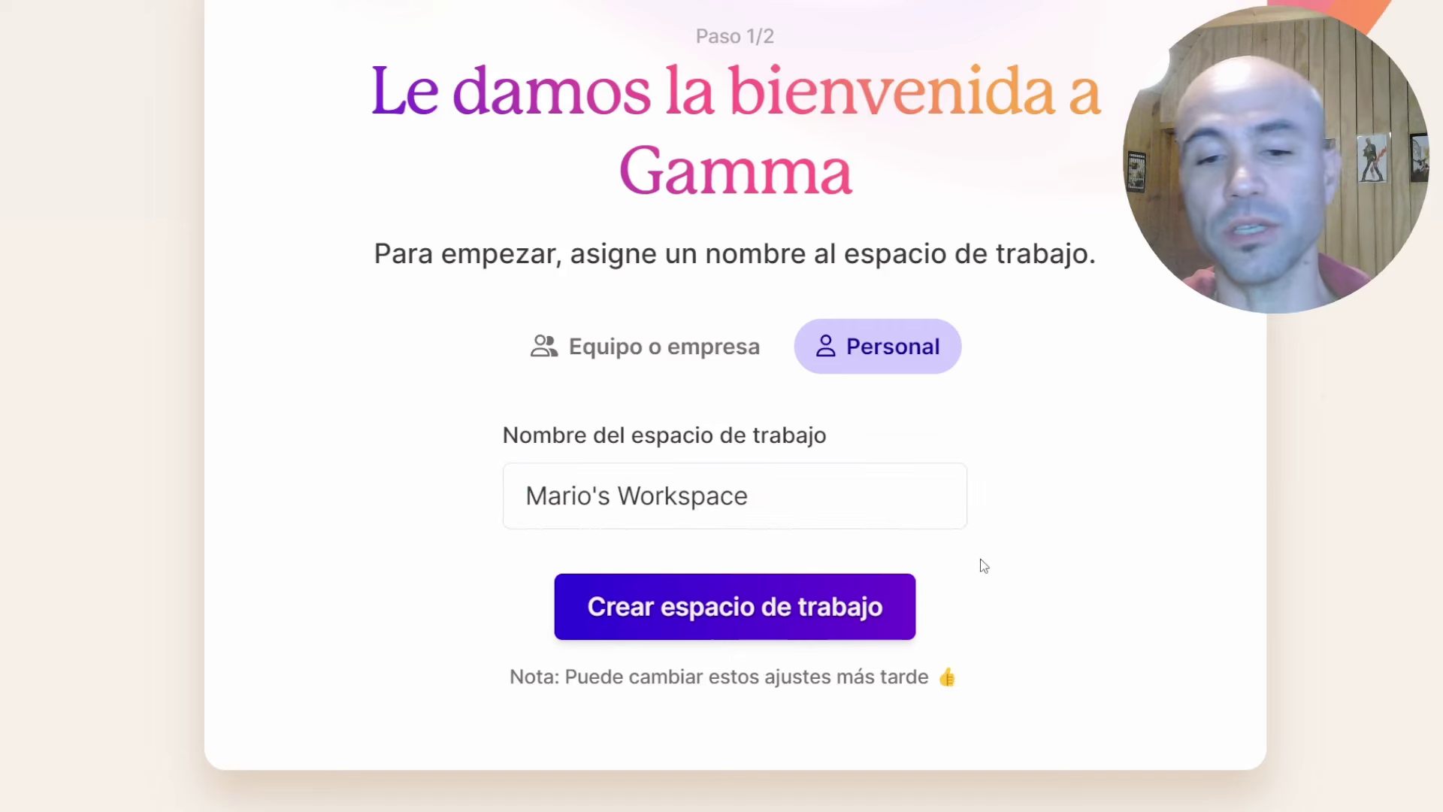
left_click(709, 604)
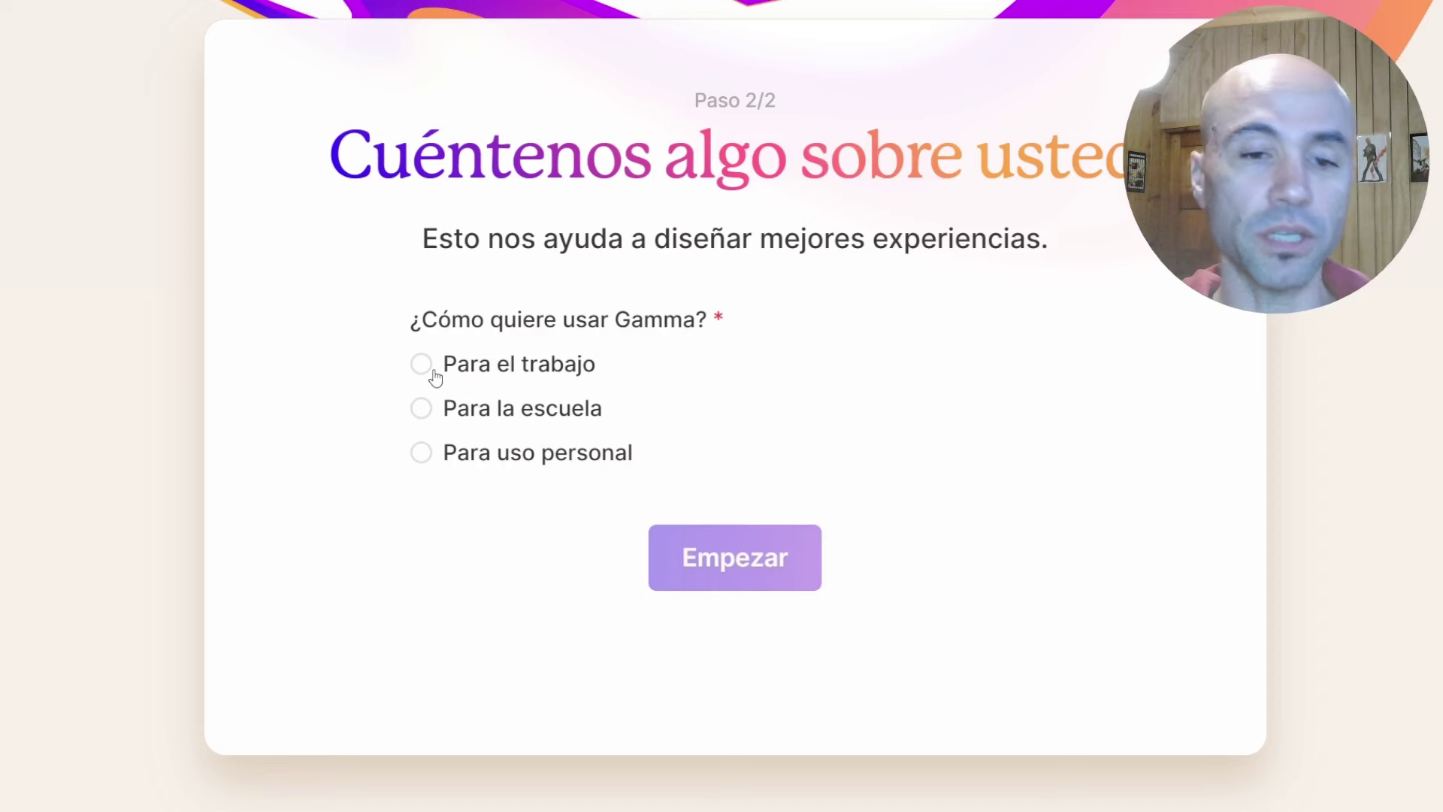
left_click(422, 453)
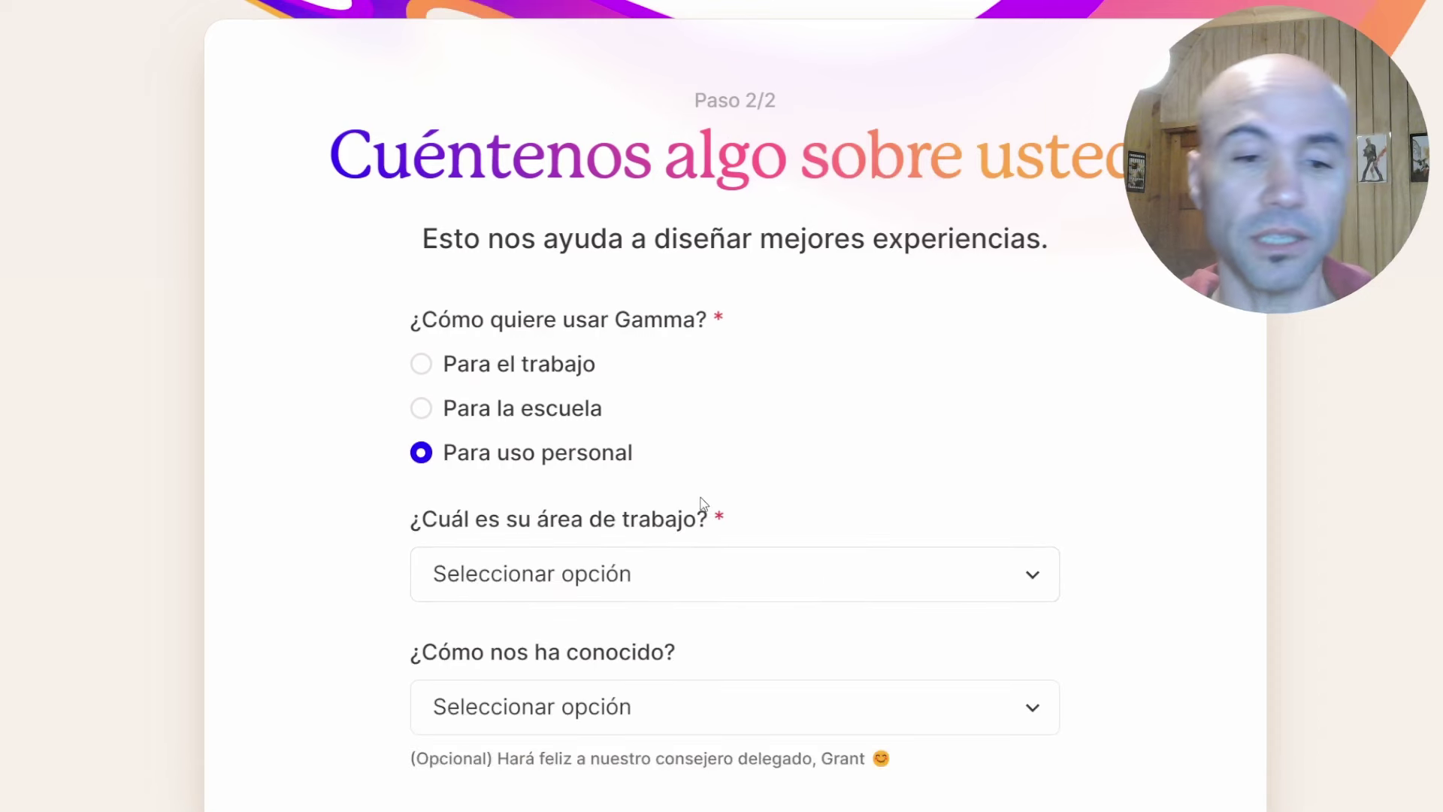
left_click(806, 585)
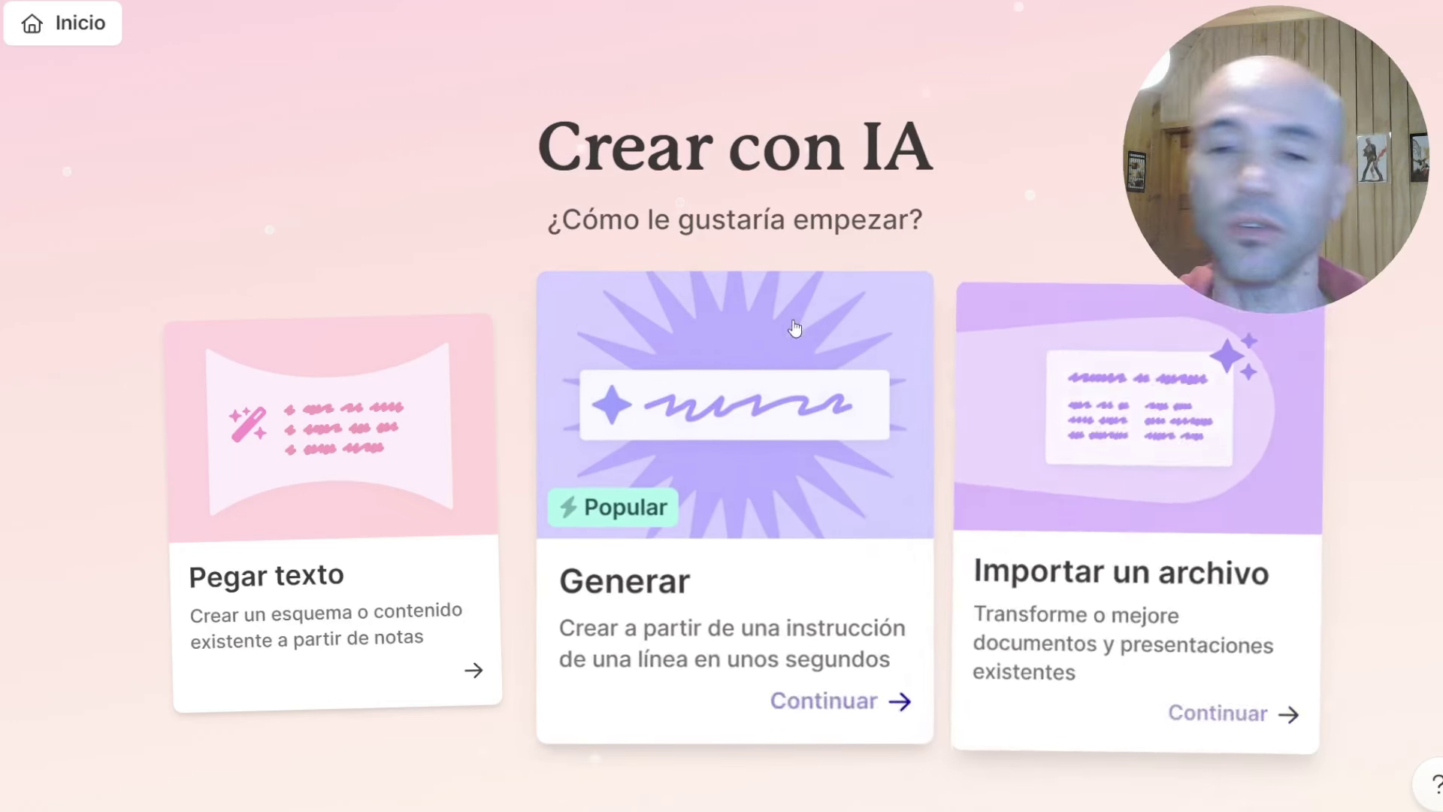
mouse_move(734, 451)
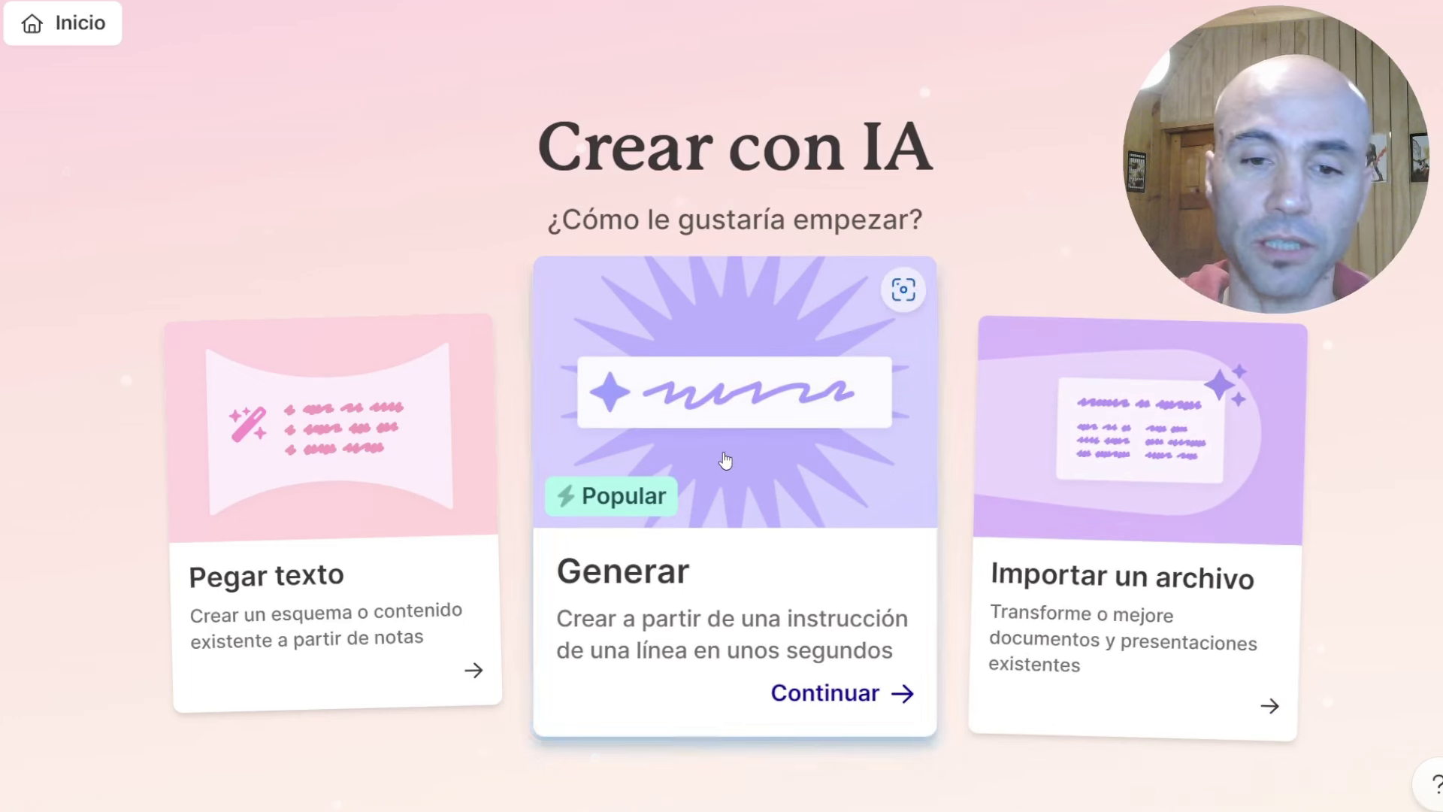
Step: Generate an outline from the prompt 'La historia de Batman en los cómics'
left_click(726, 460)
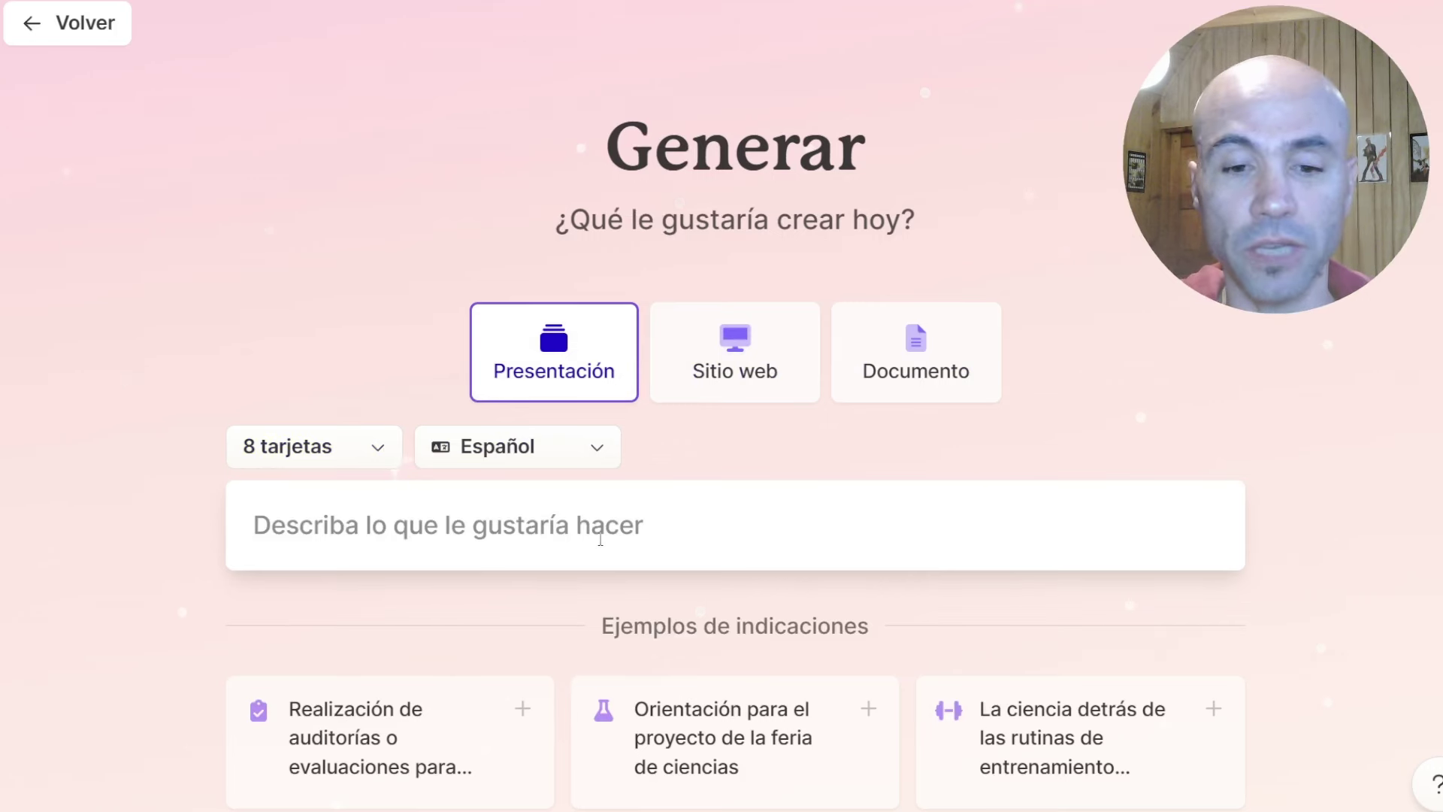
left_click(515, 532)
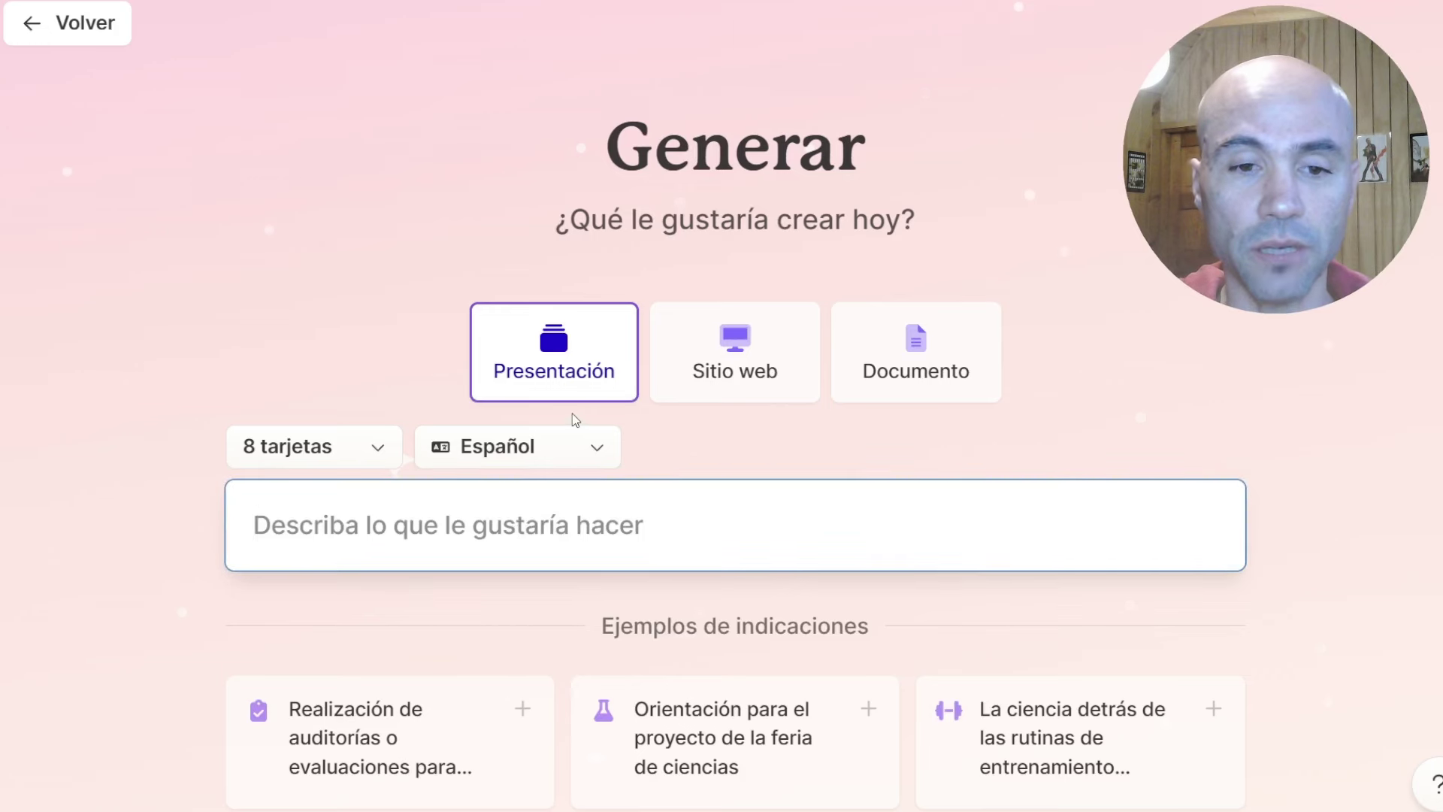
type("La historia de Batman en los cómics")
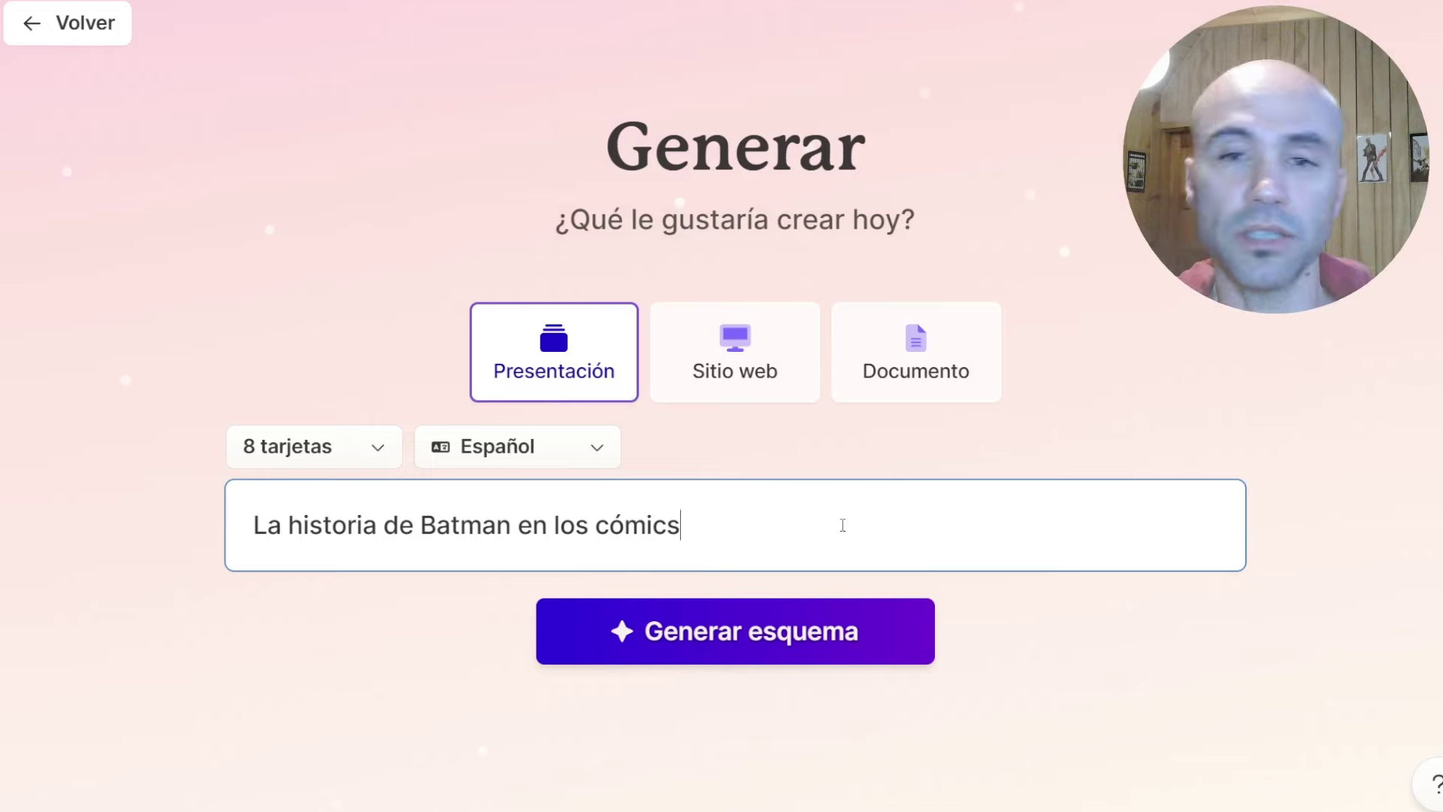
left_click(741, 631)
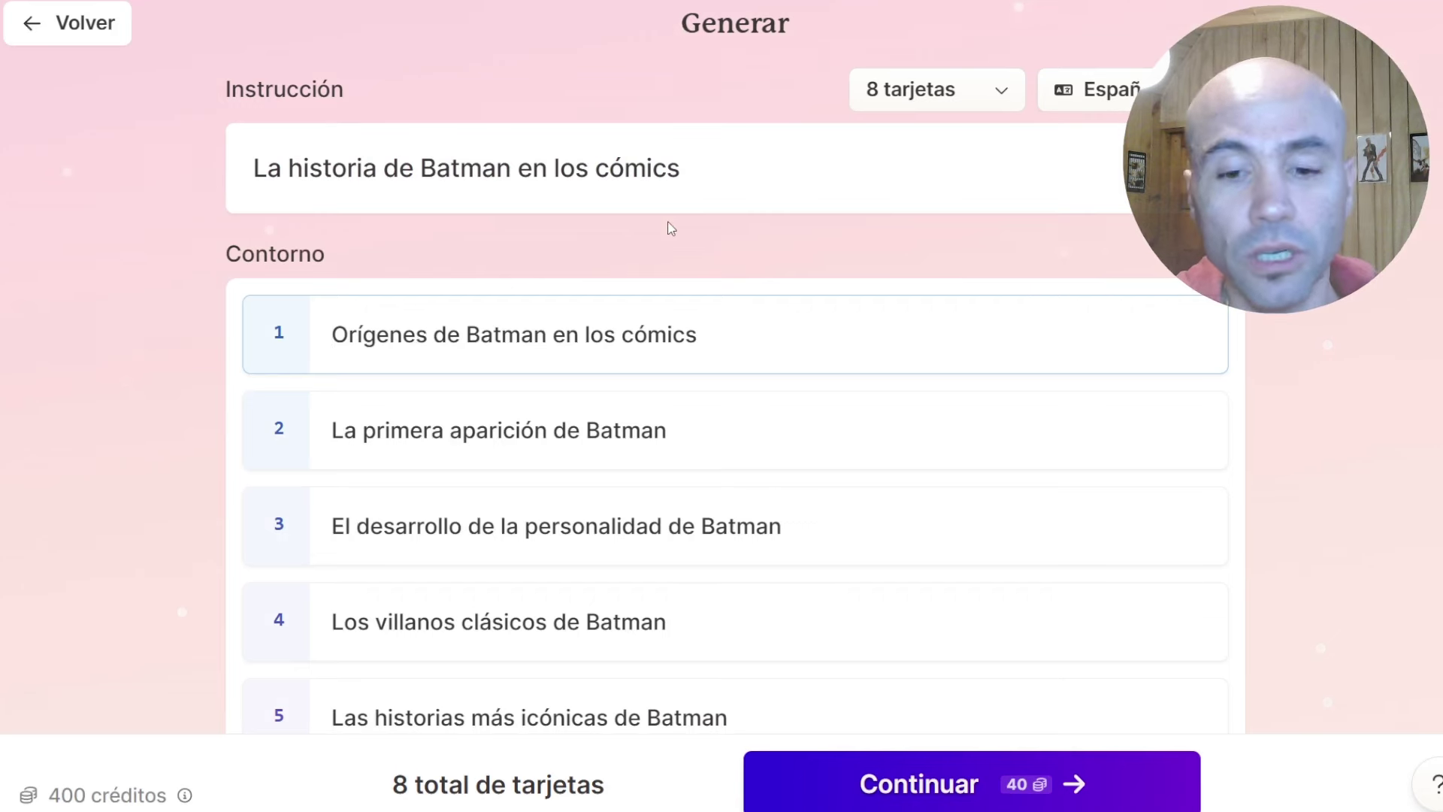
Step: Review the eight Batman outline cards and continue to theme selection
scroll(669, 225, "down", 3)
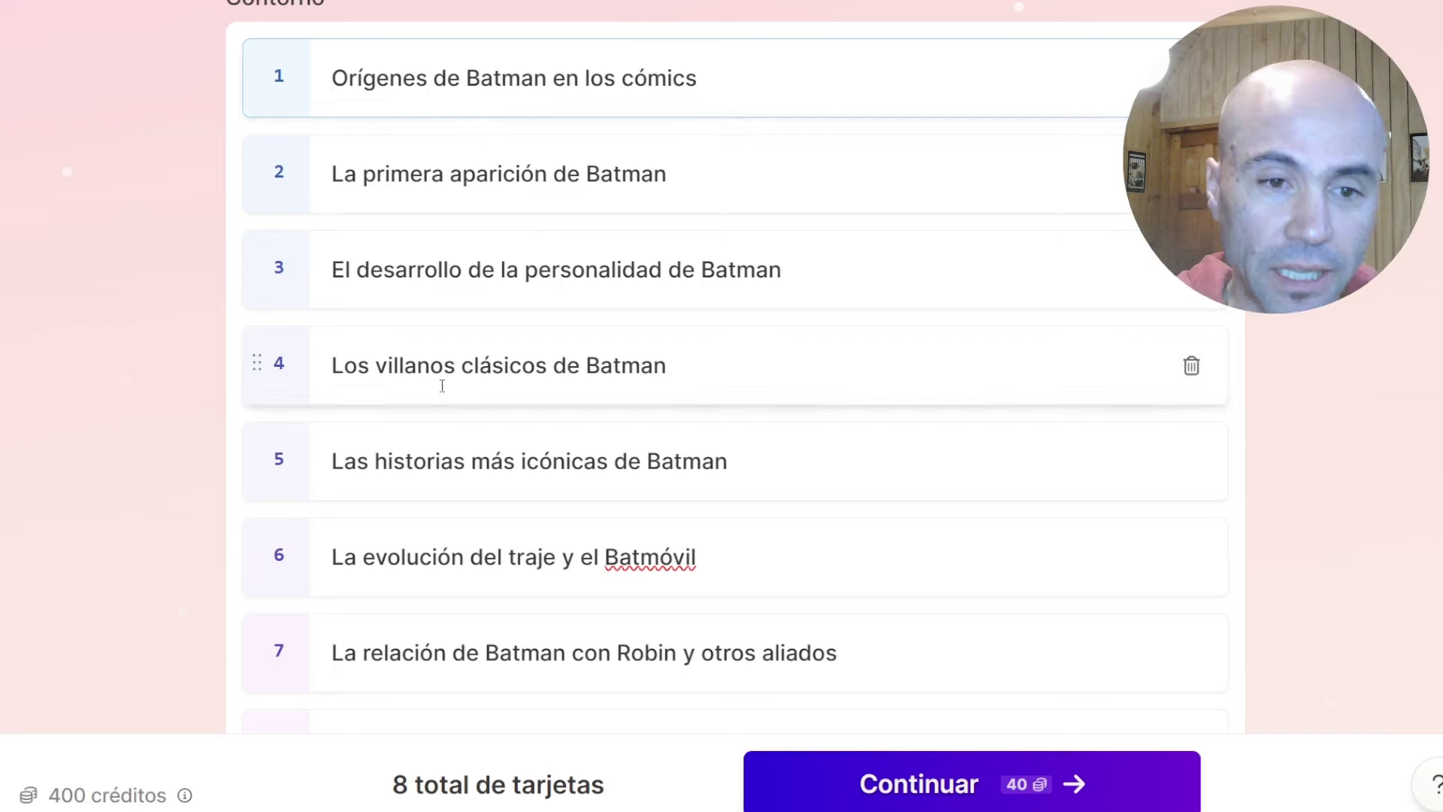
scroll(745, 302, "down", 3)
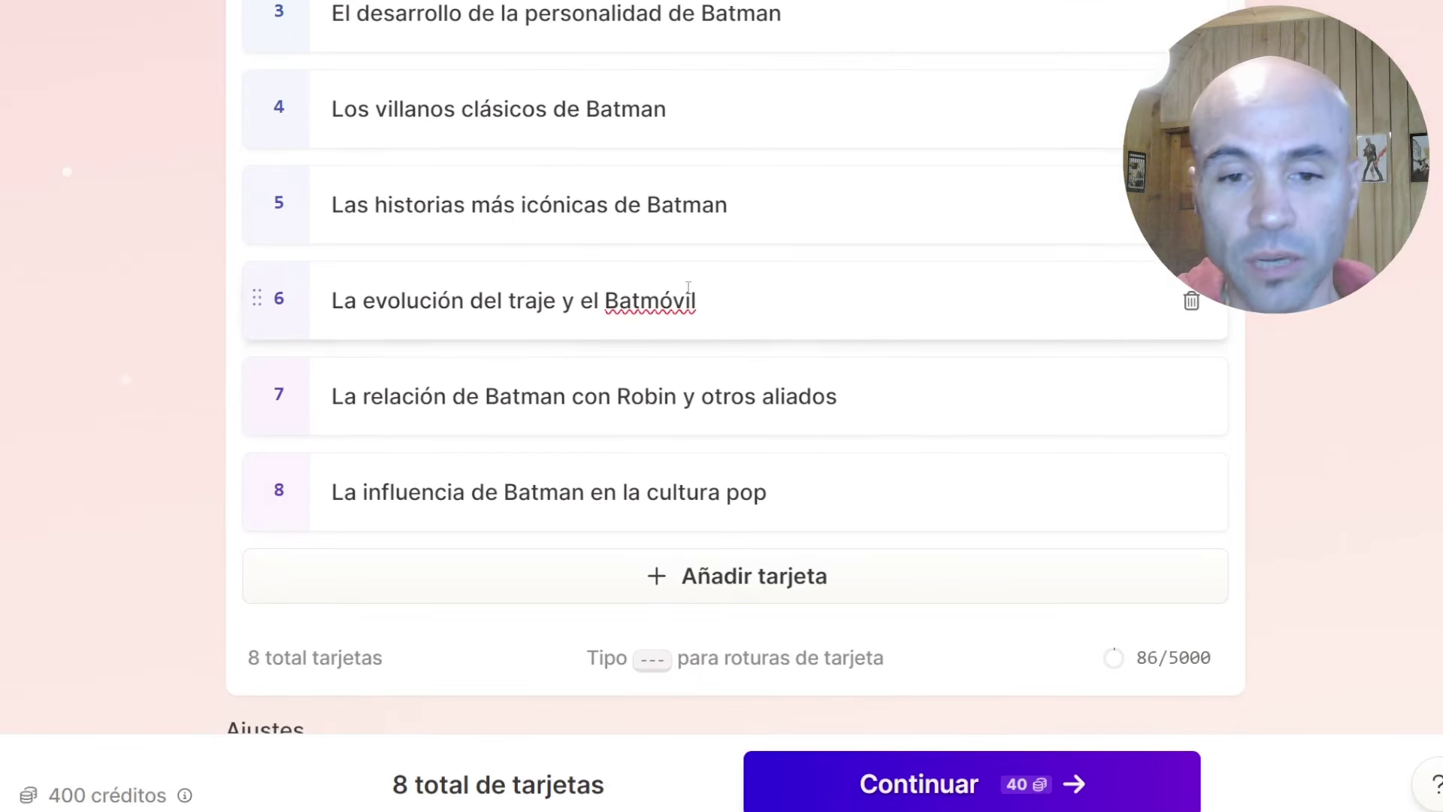
mouse_move(735, 556)
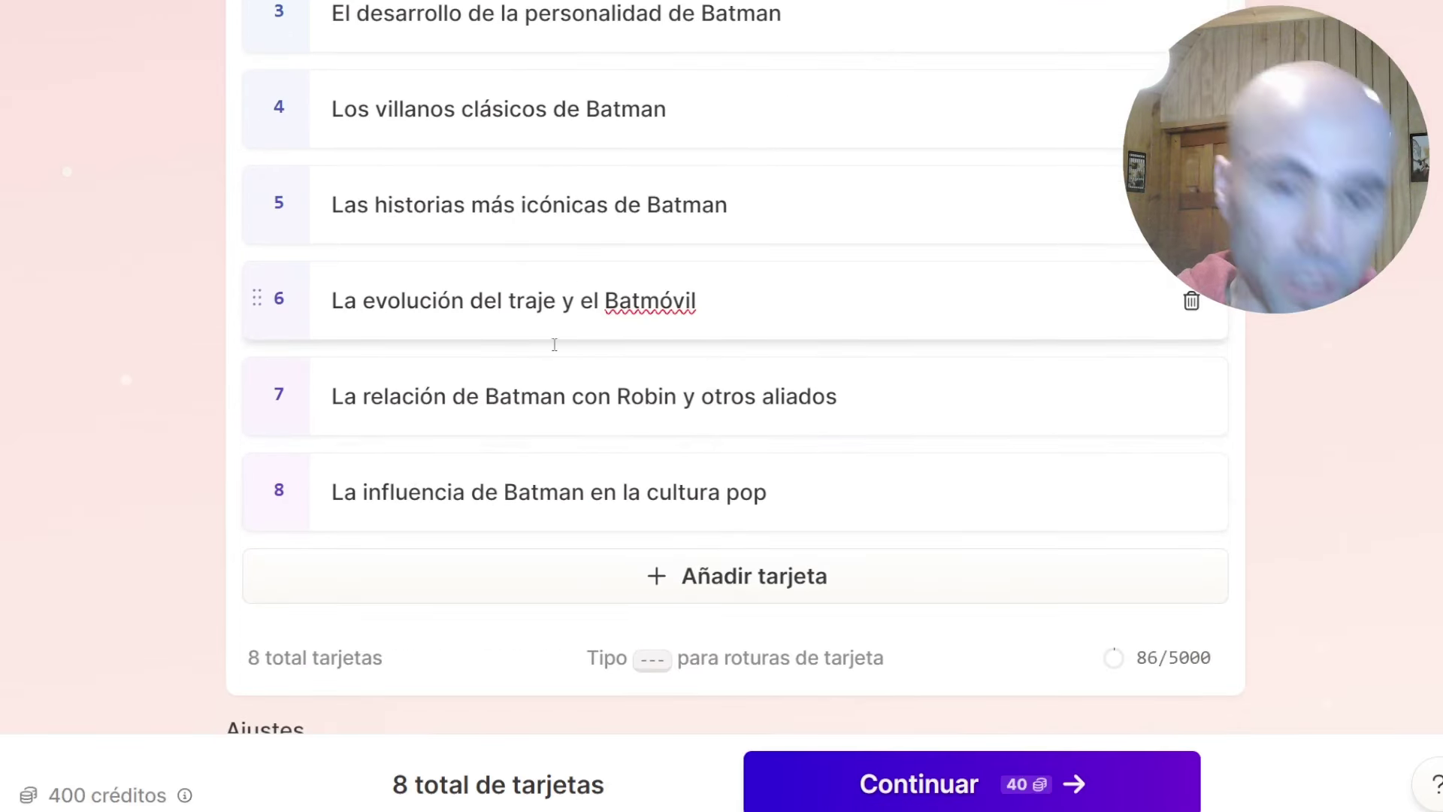
scroll(699, 421, "up", 5)
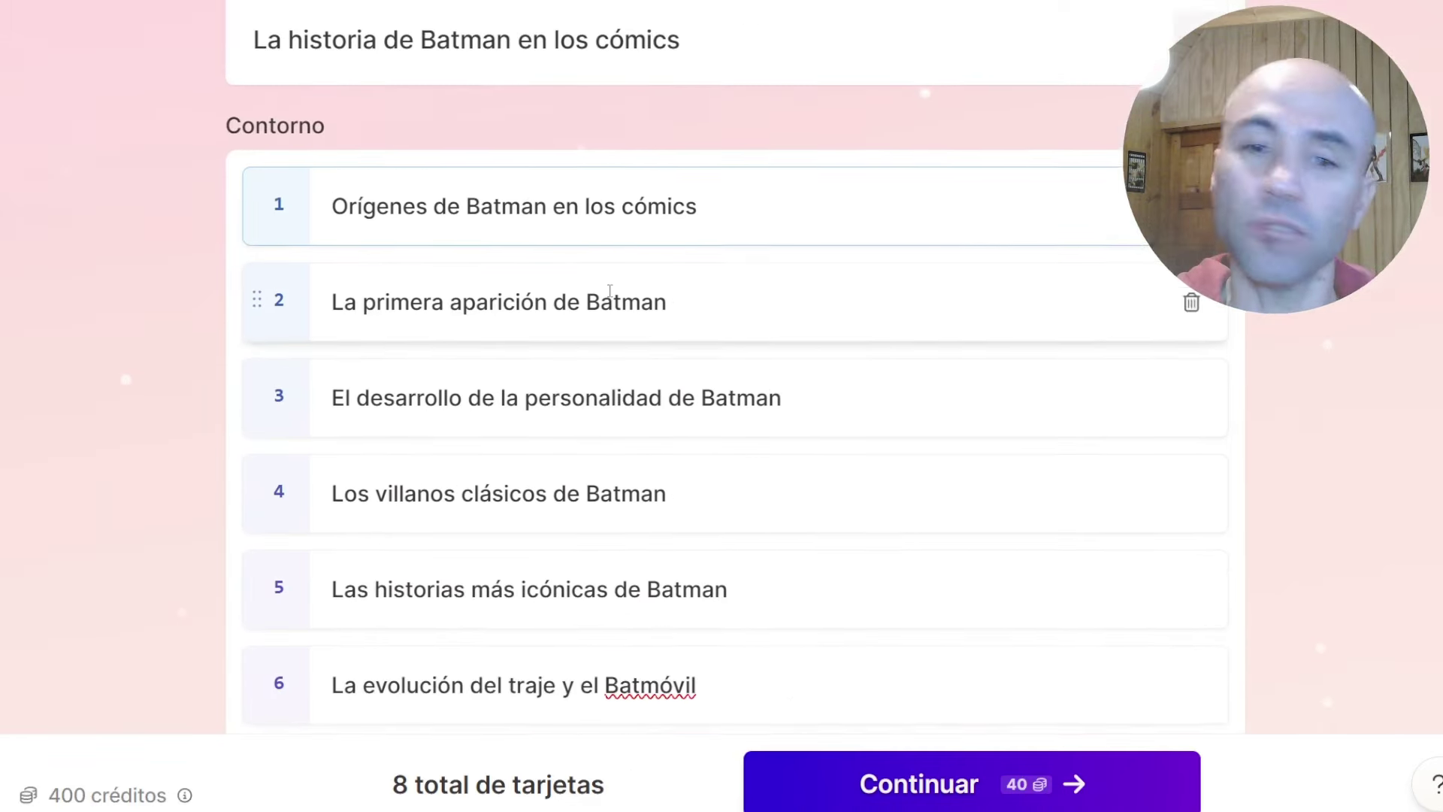
scroll(473, 225, "up", 2)
scroll(729, 437, "down", 6)
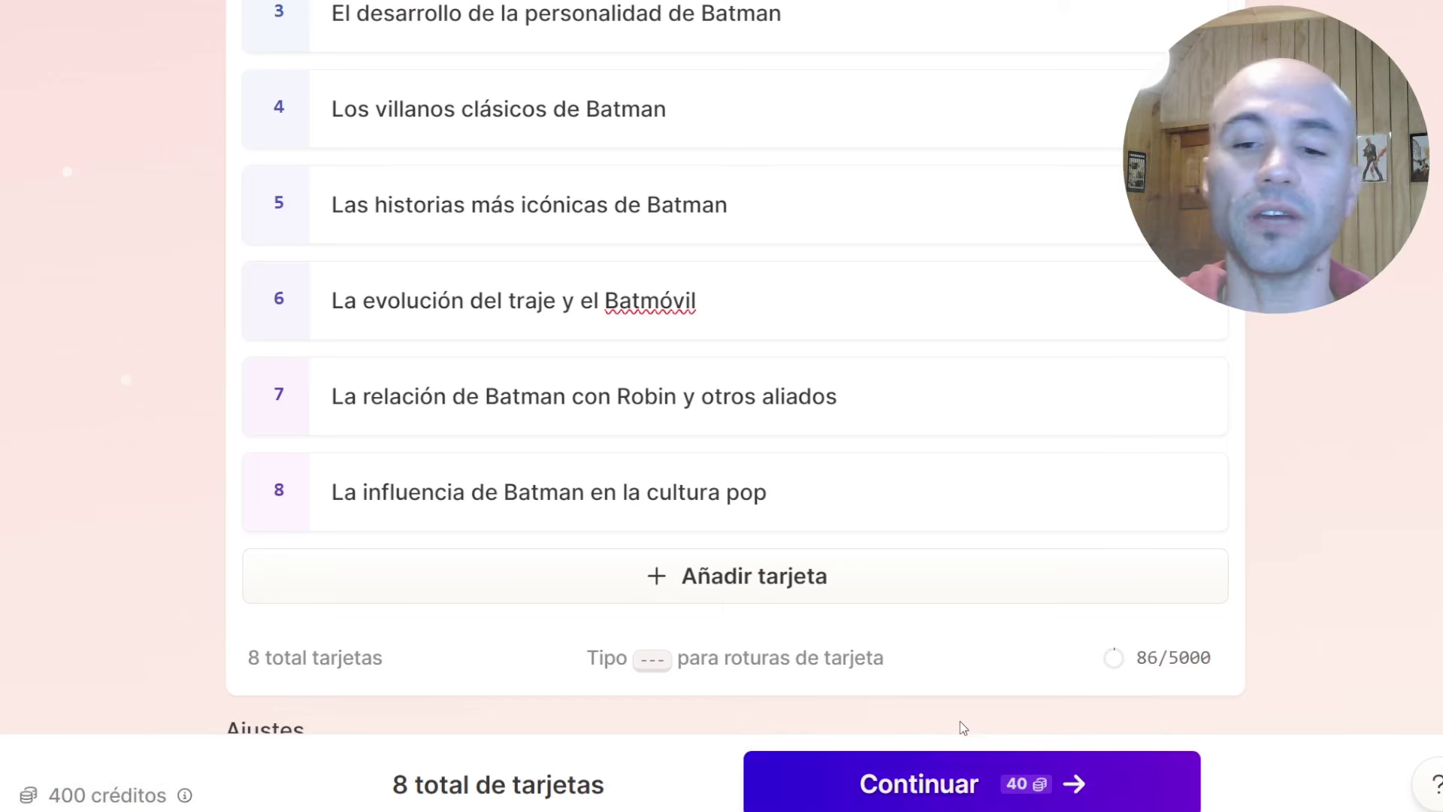
left_click(939, 791)
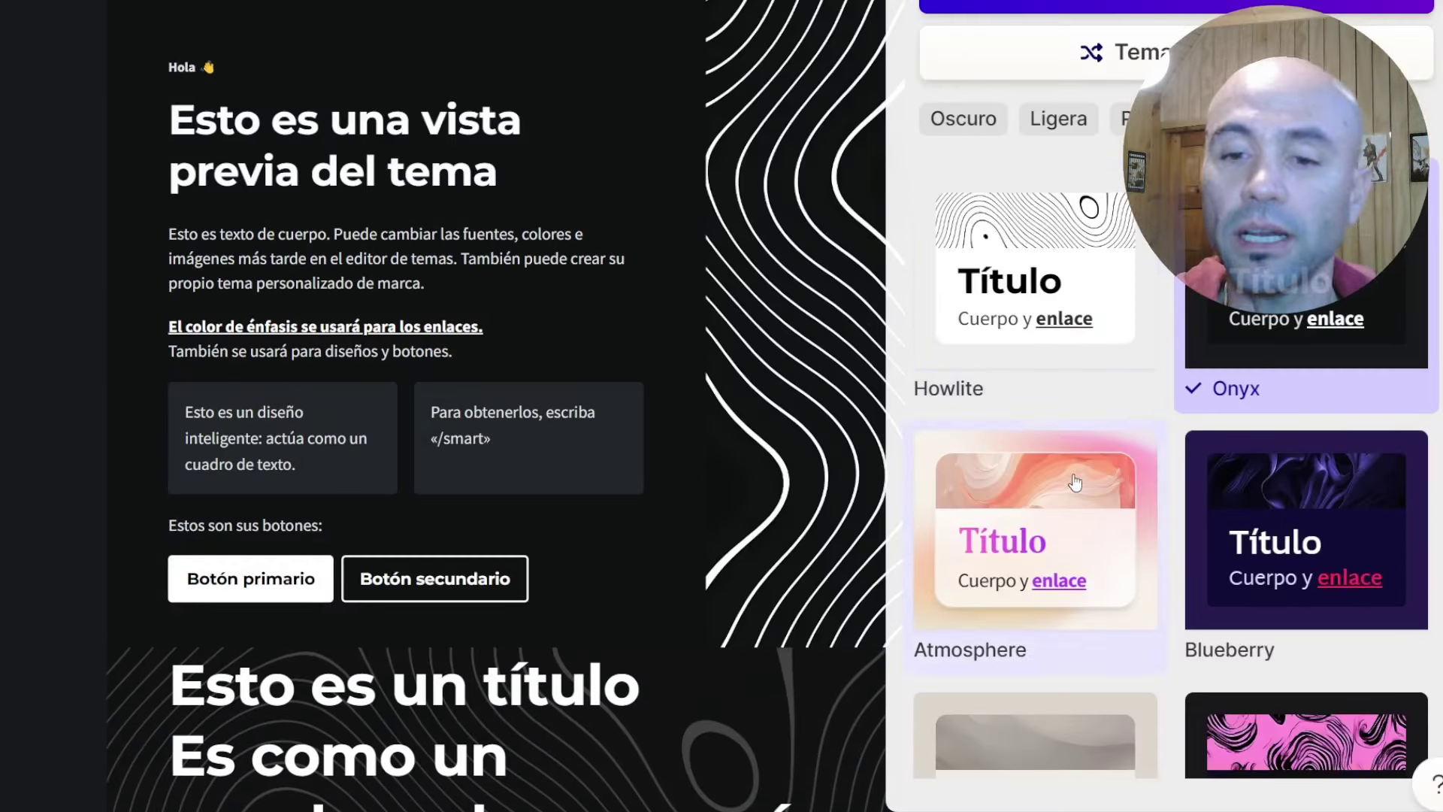
Step: Choose the red Sanguine theme for the Batman deck
scroll(1075, 482, "down", 5)
scroll(1203, 459, "down", 4)
scroll(1078, 458, "down", 5)
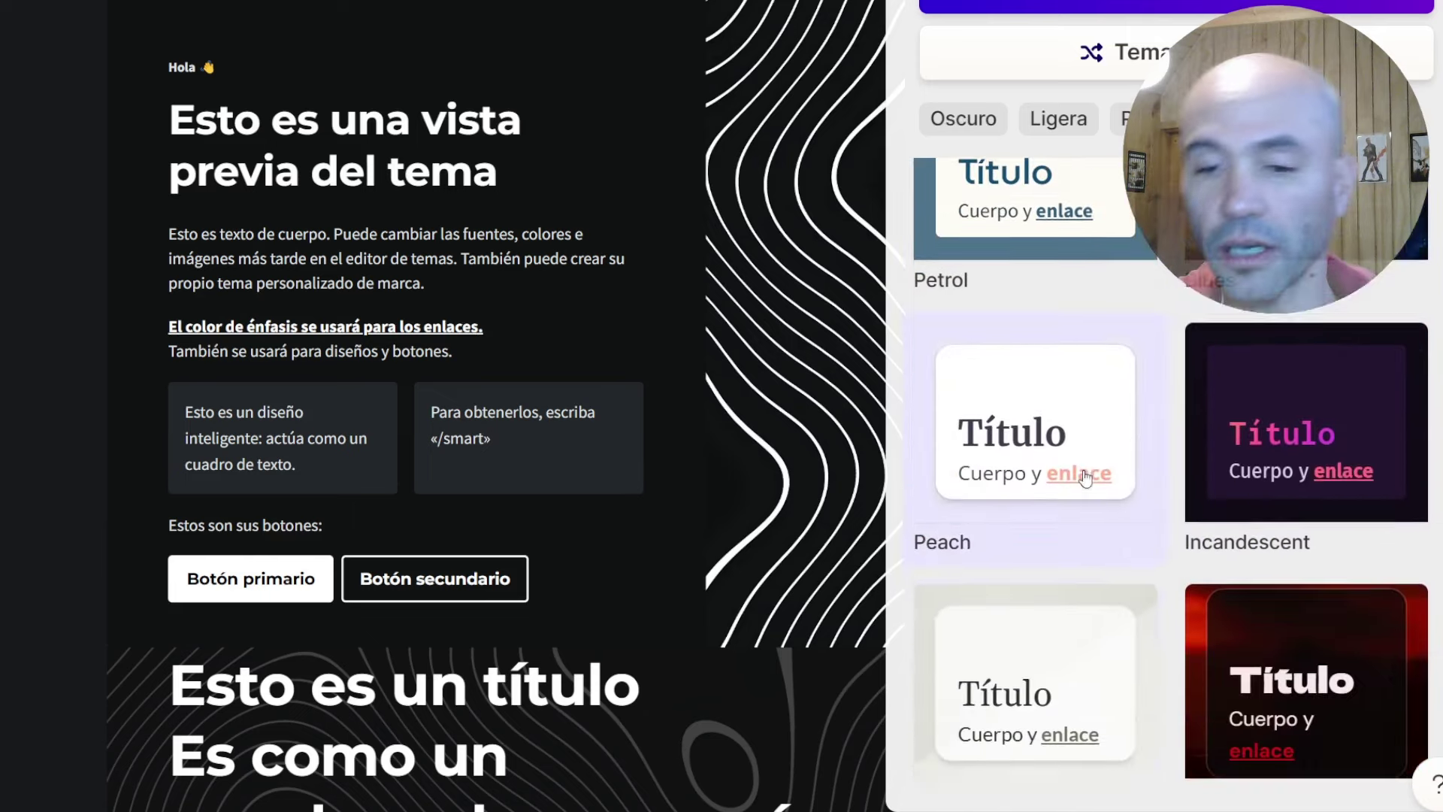
scroll(1217, 519, "down", 4)
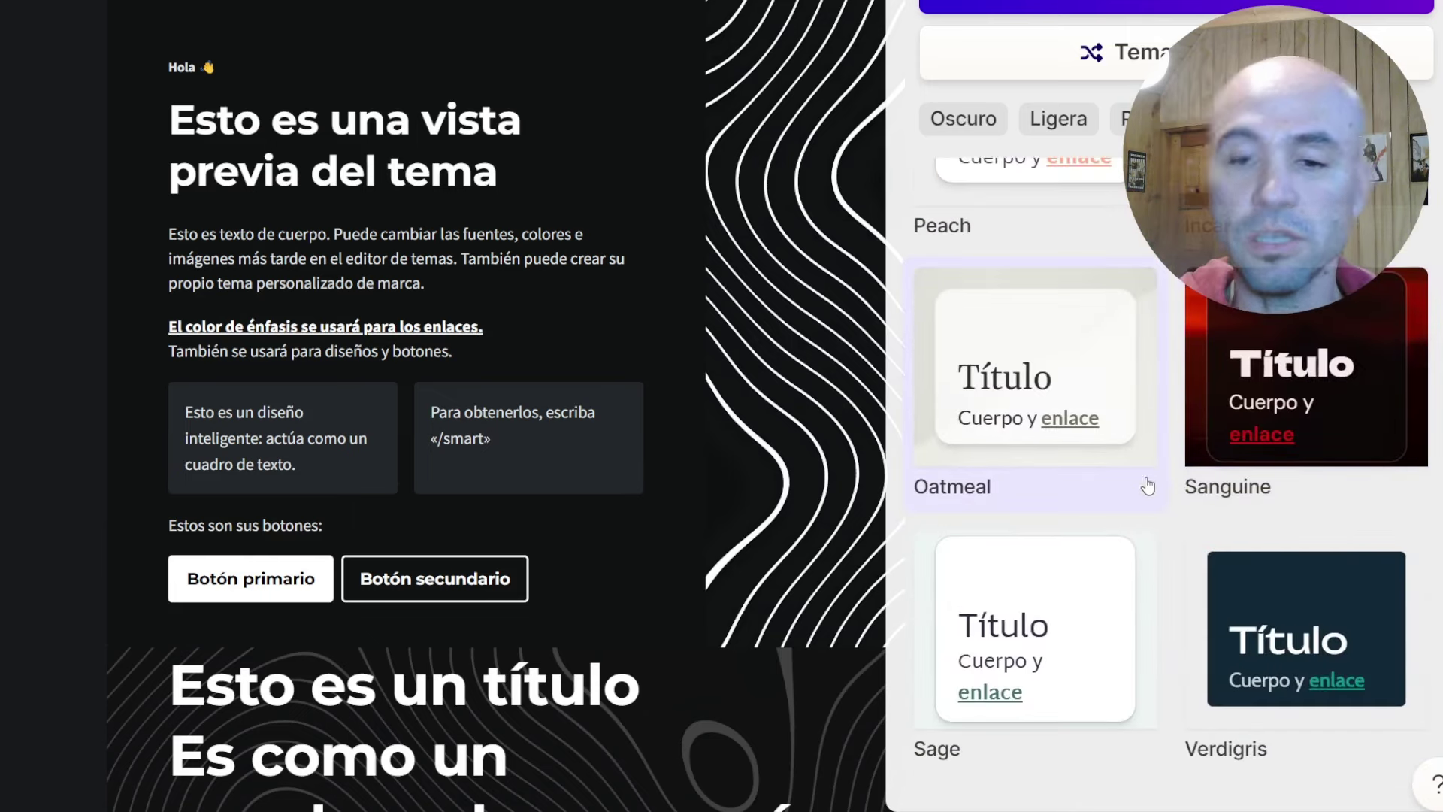
scroll(1353, 511, "down", 3)
scroll(1203, 488, "up", 3)
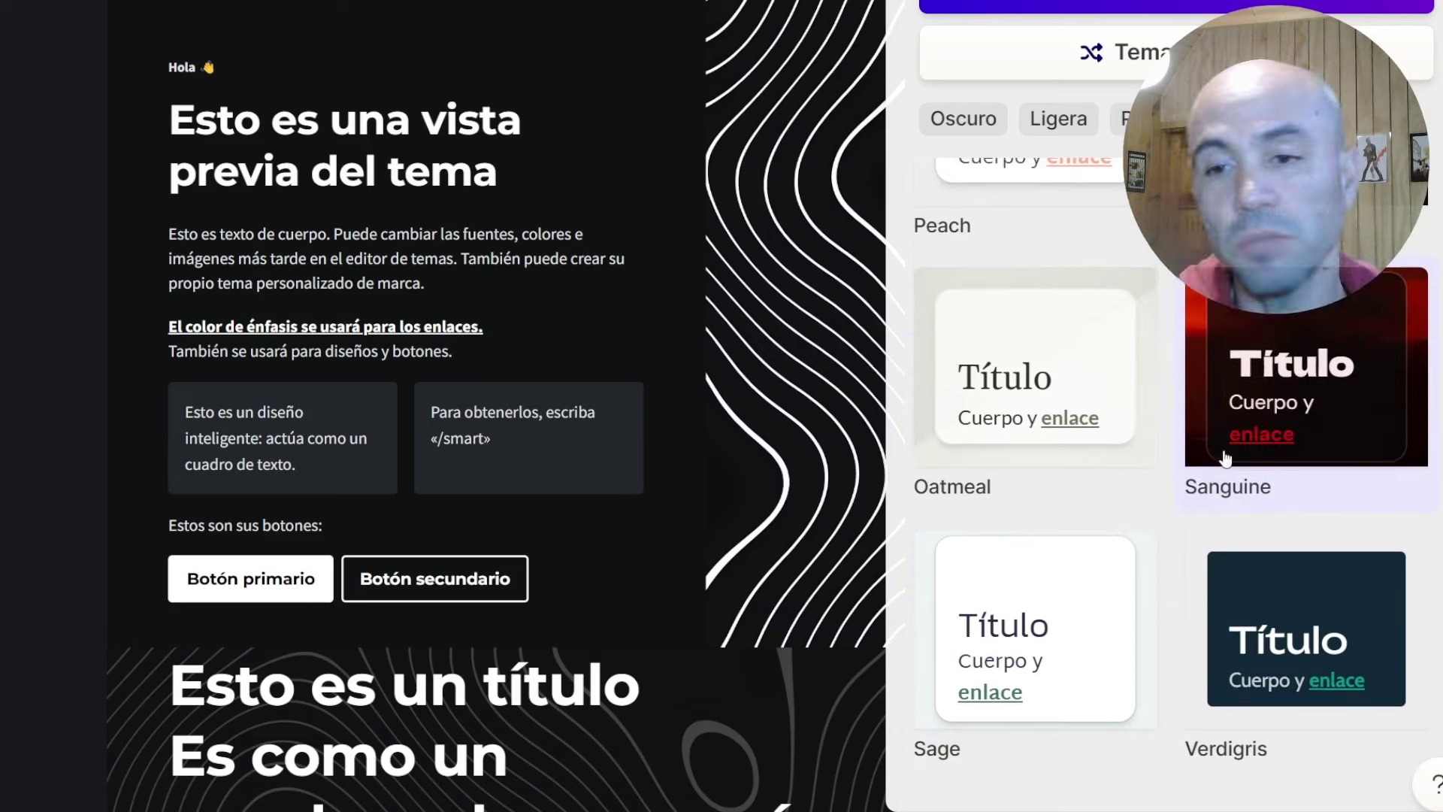
left_click(1225, 459)
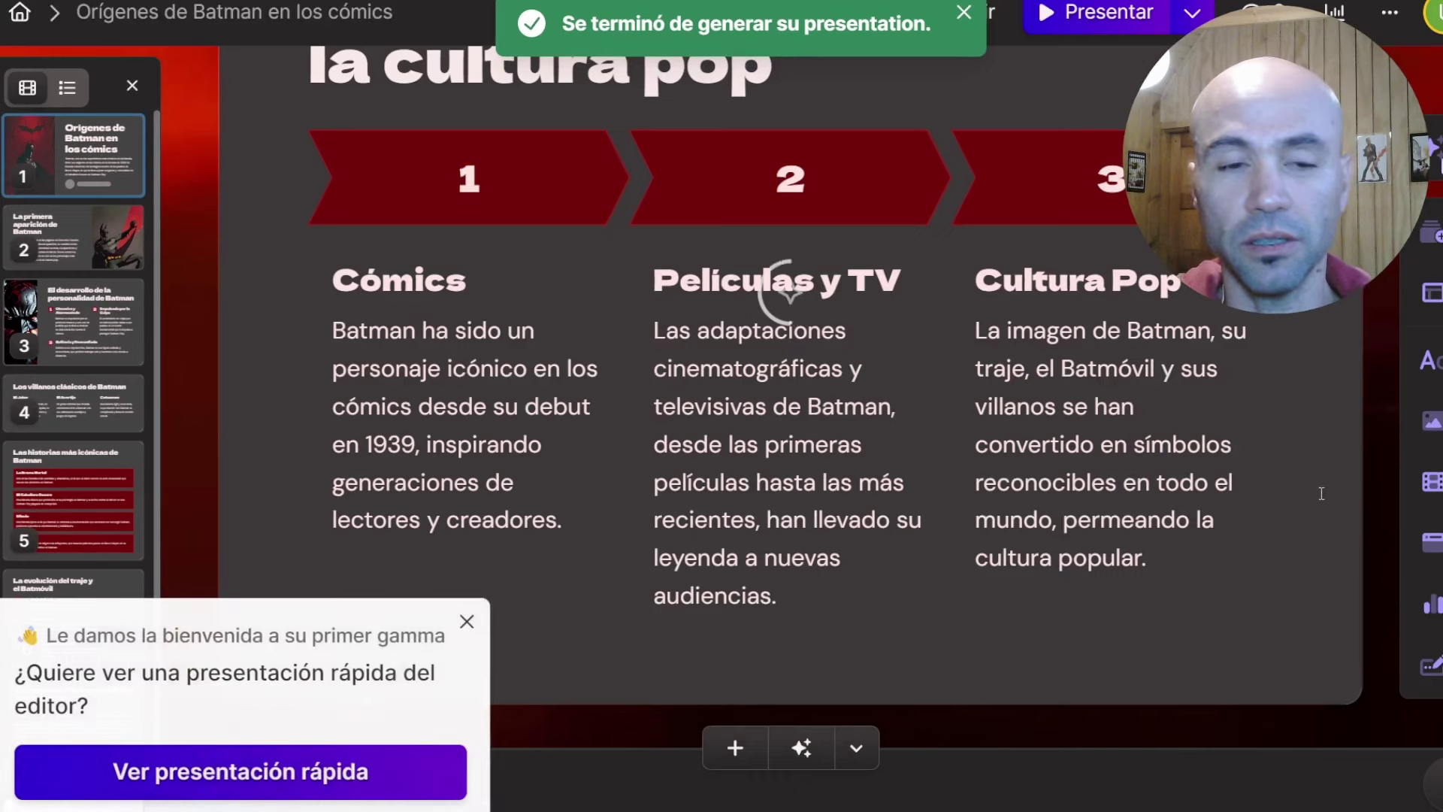
left_click(468, 623)
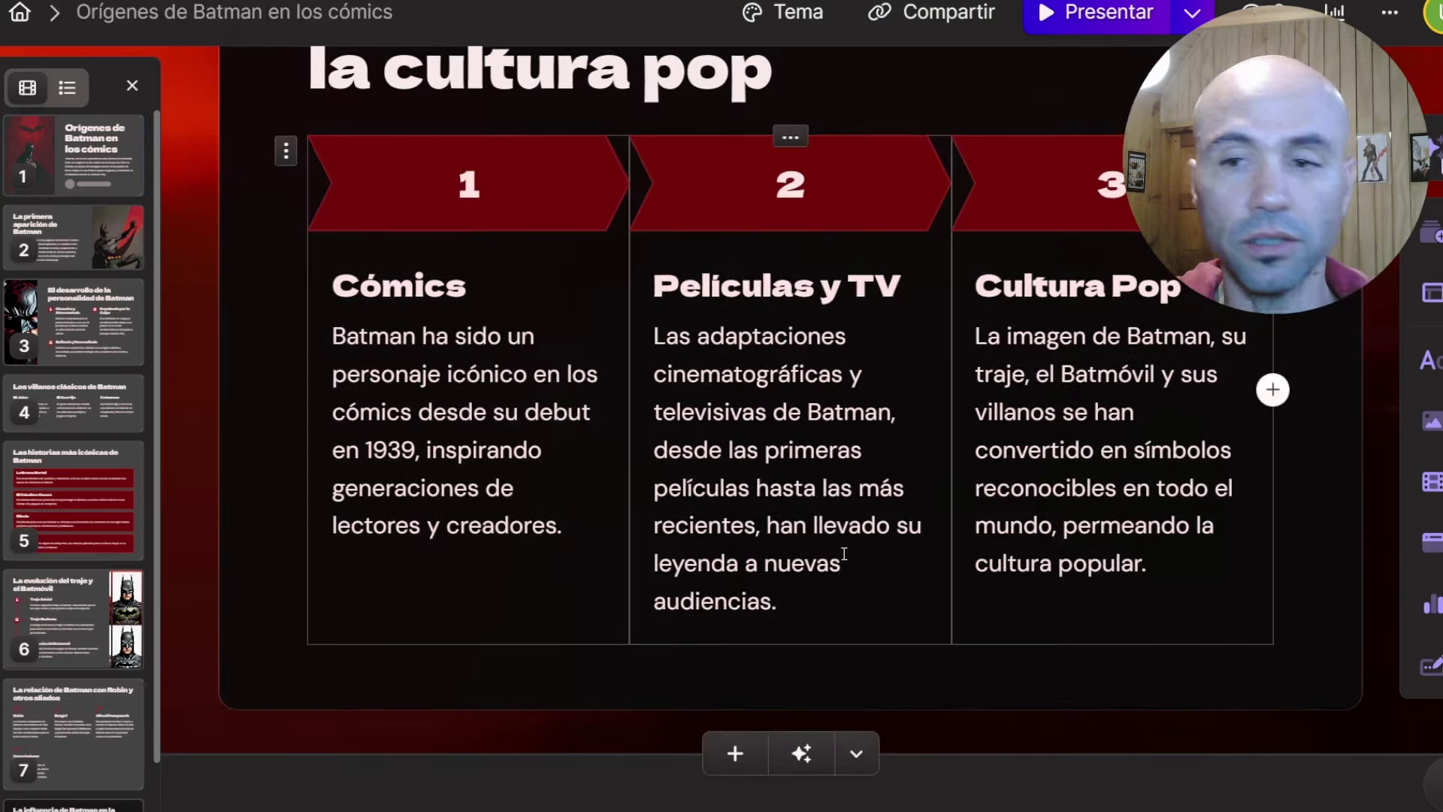
scroll(196, 200, "up", 5)
left_click(75, 154)
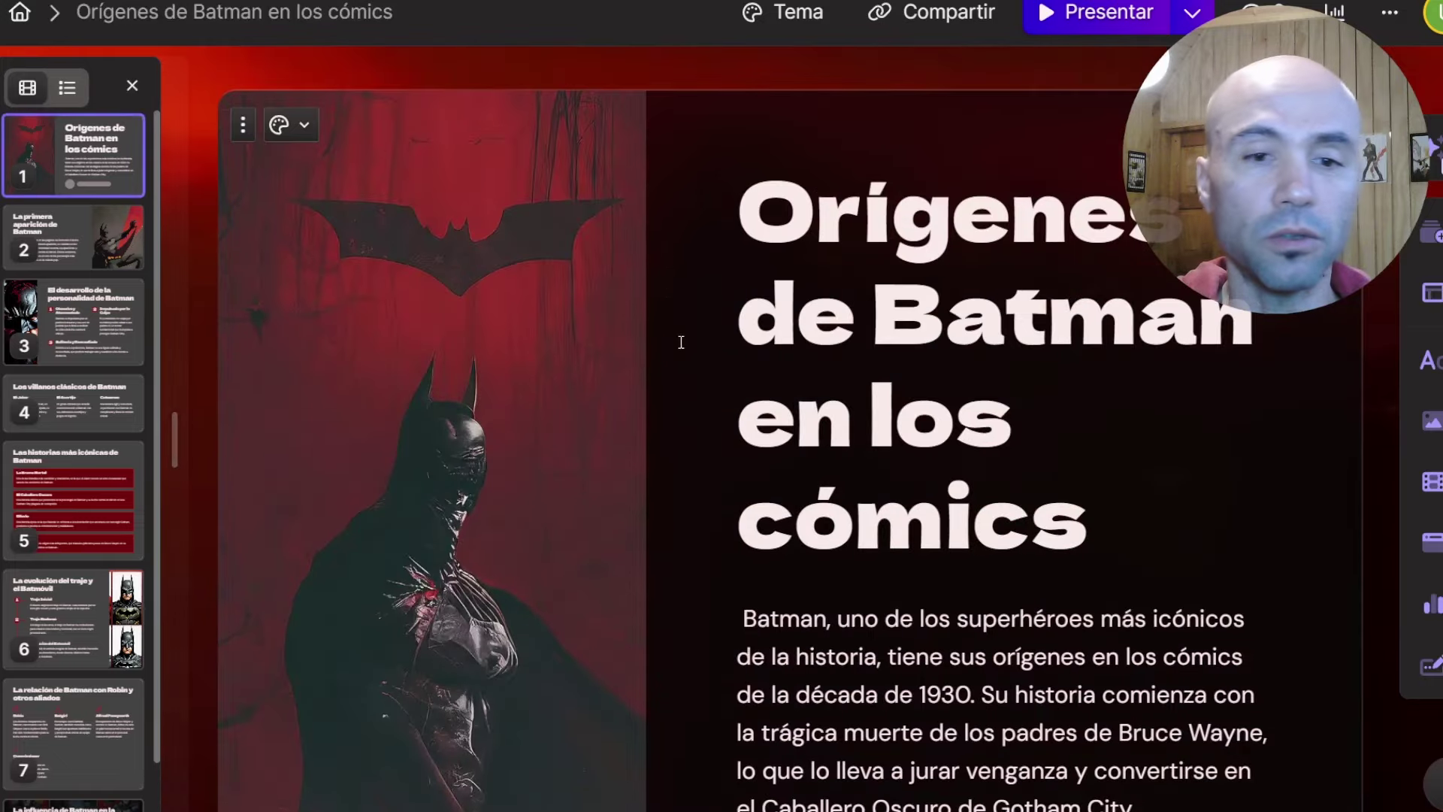
scroll(1138, 400, "down", 2)
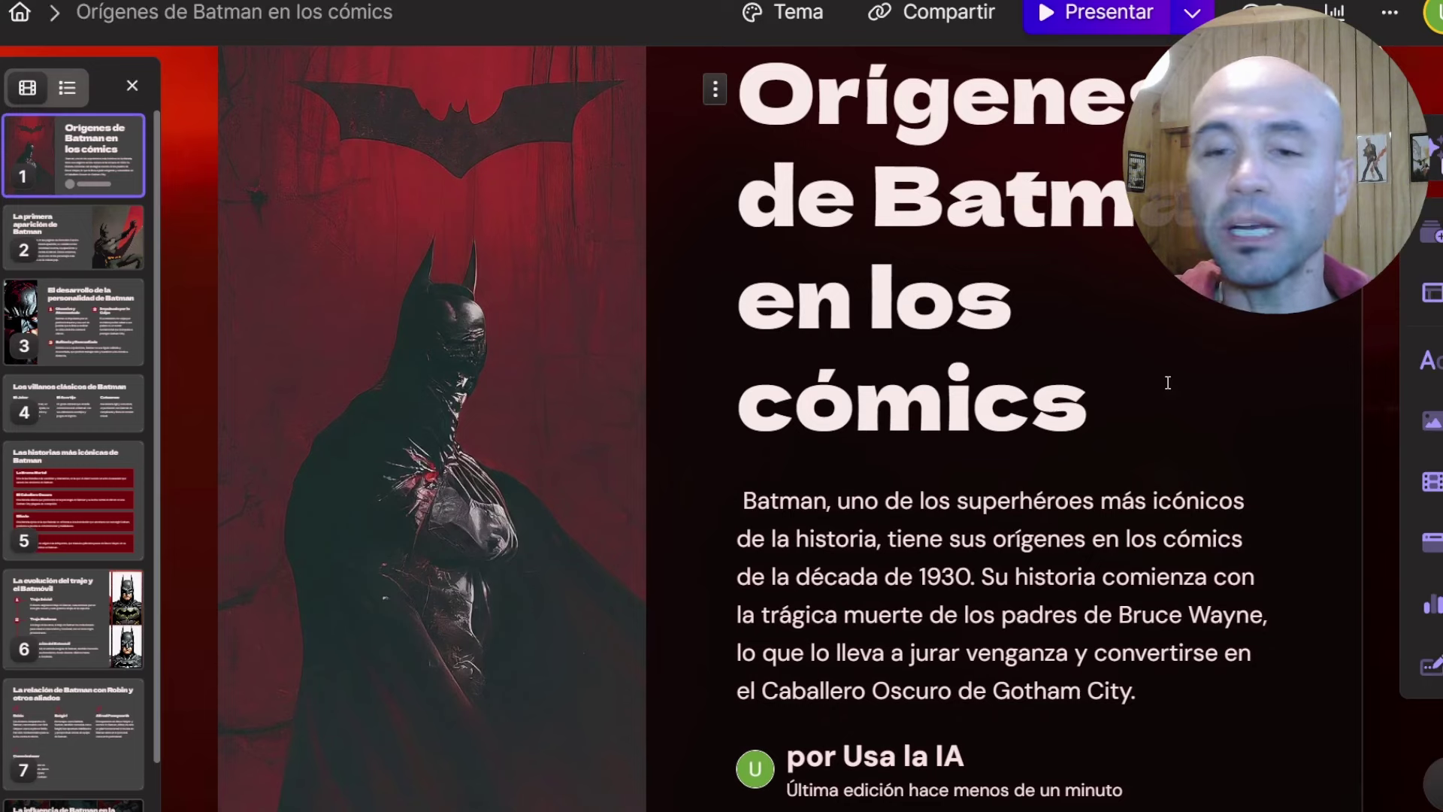
scroll(1128, 387, "down", 2)
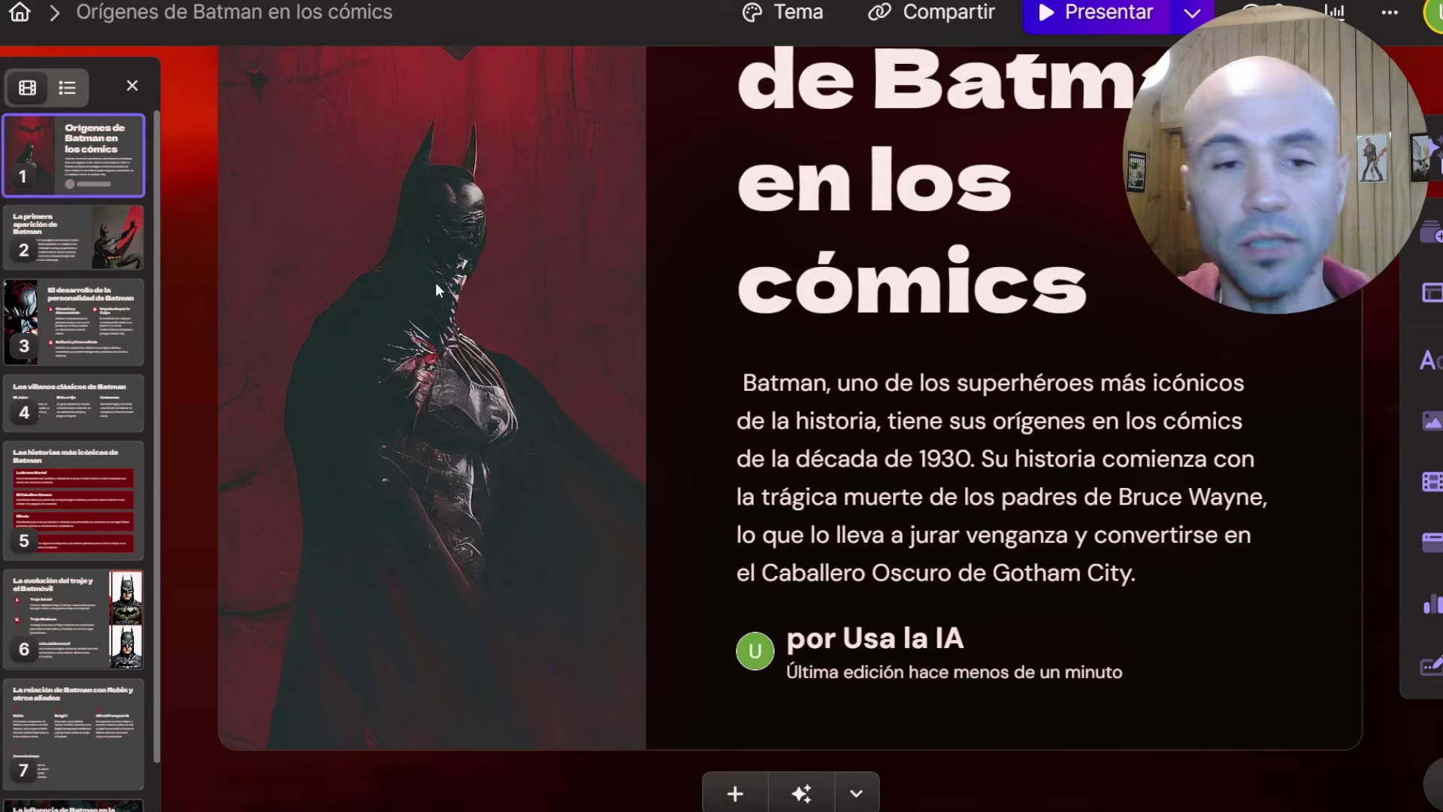
scroll(530, 532, "up", 2)
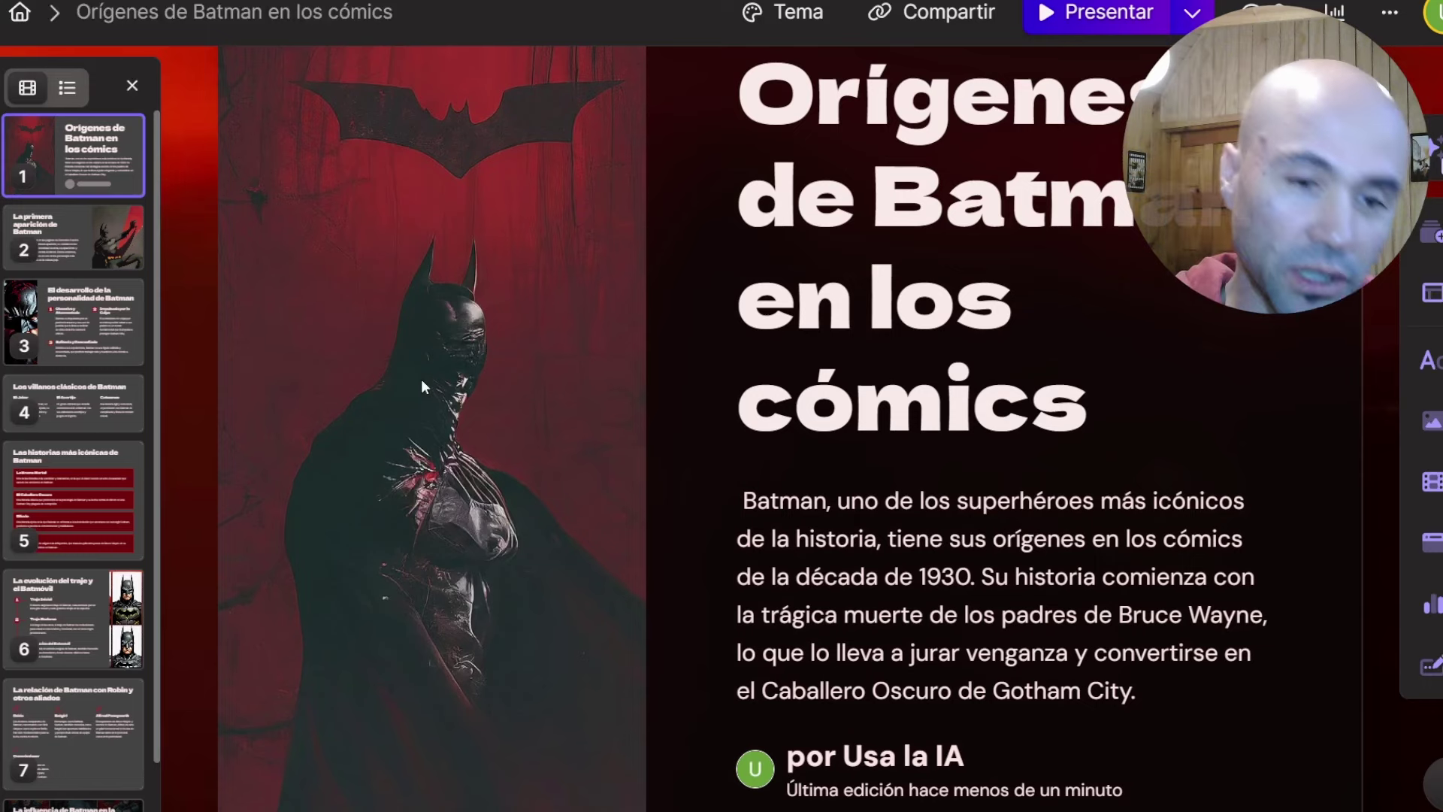
scroll(569, 289, "up", 2)
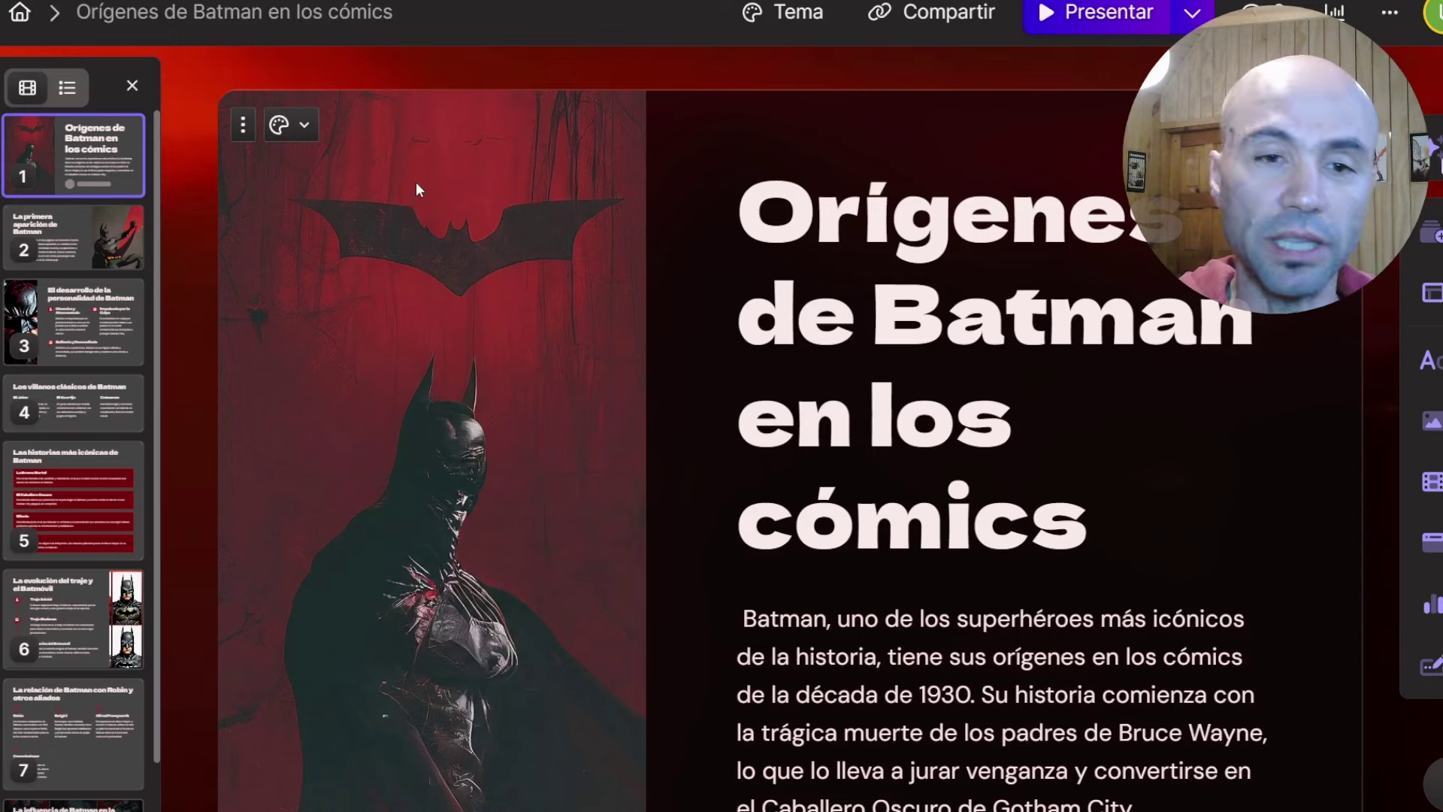
Step: Inspect the Batman cover image and title, then scroll into the first slides
left_click(416, 184)
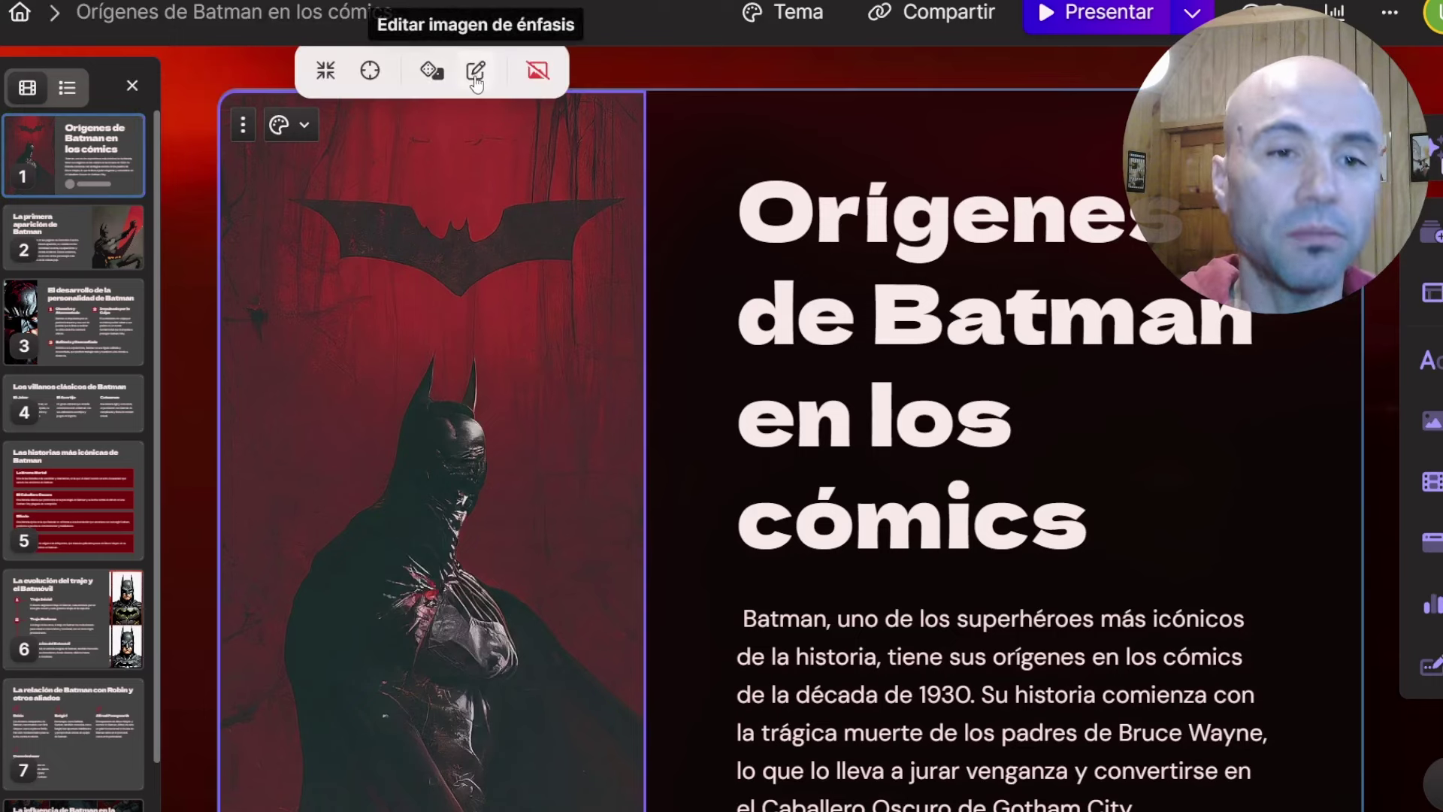
left_click(952, 378)
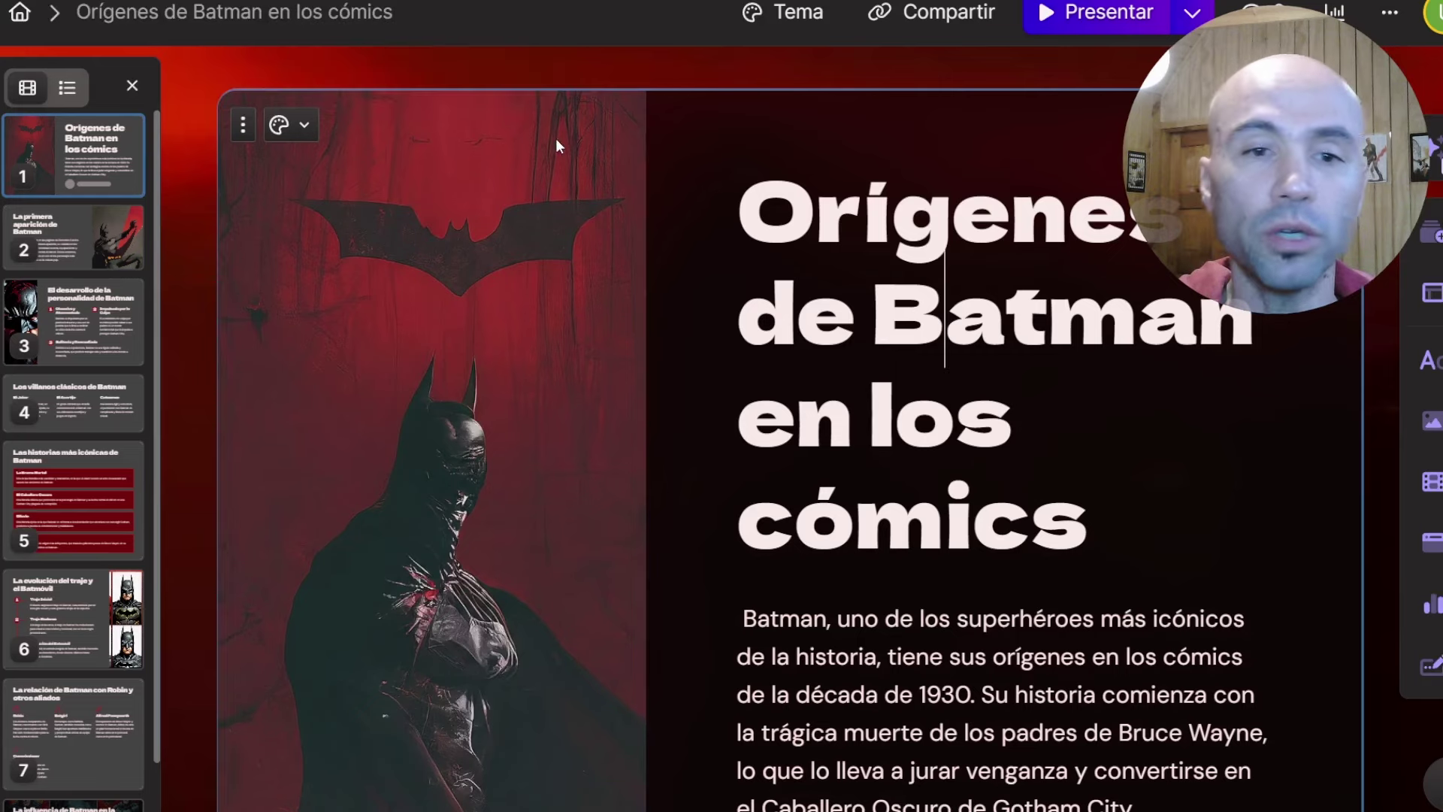
mouse_move(953, 360)
scroll(551, 413, "down", 3)
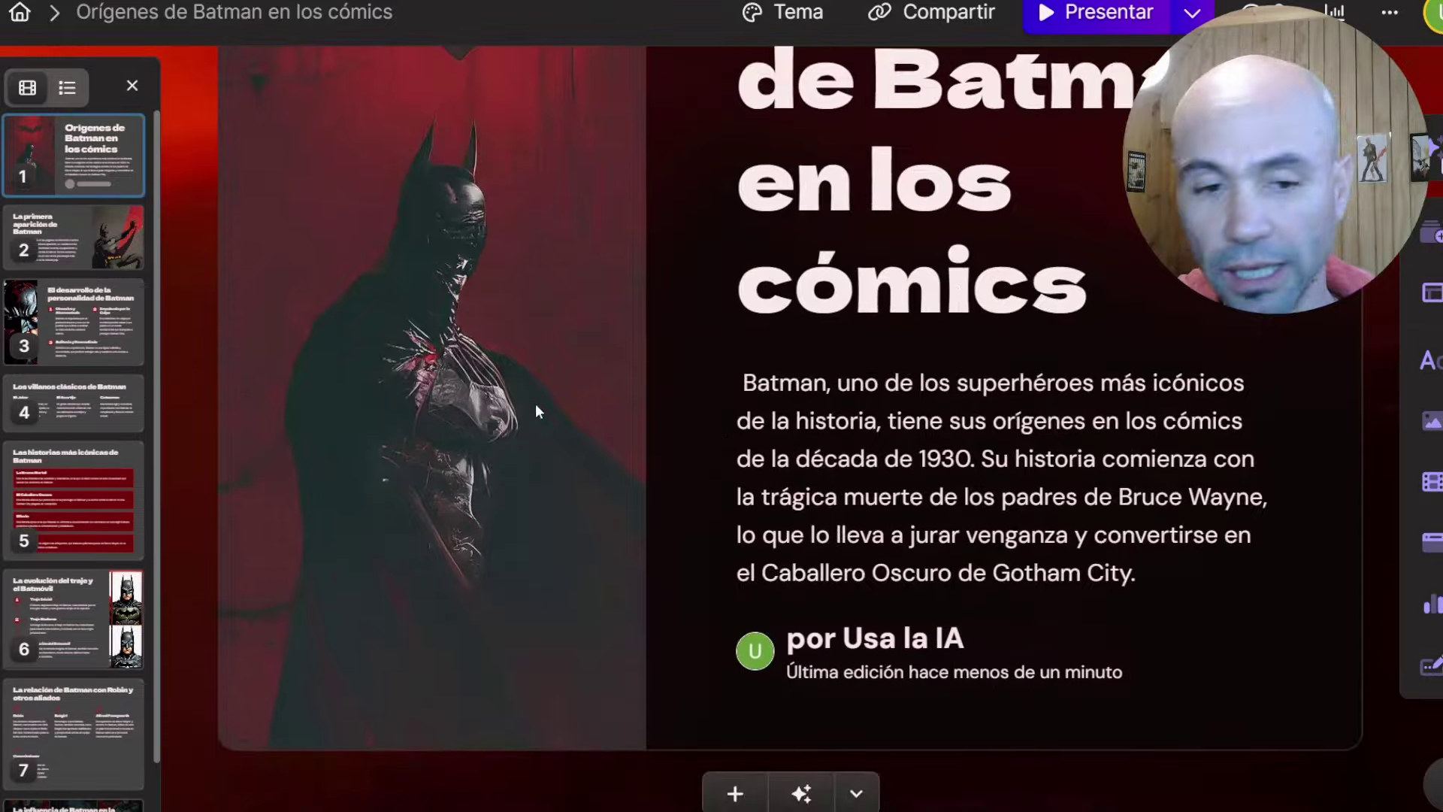
scroll(553, 408, "down", 4)
scroll(552, 408, "down", 3)
scroll(1129, 292, "down", 3)
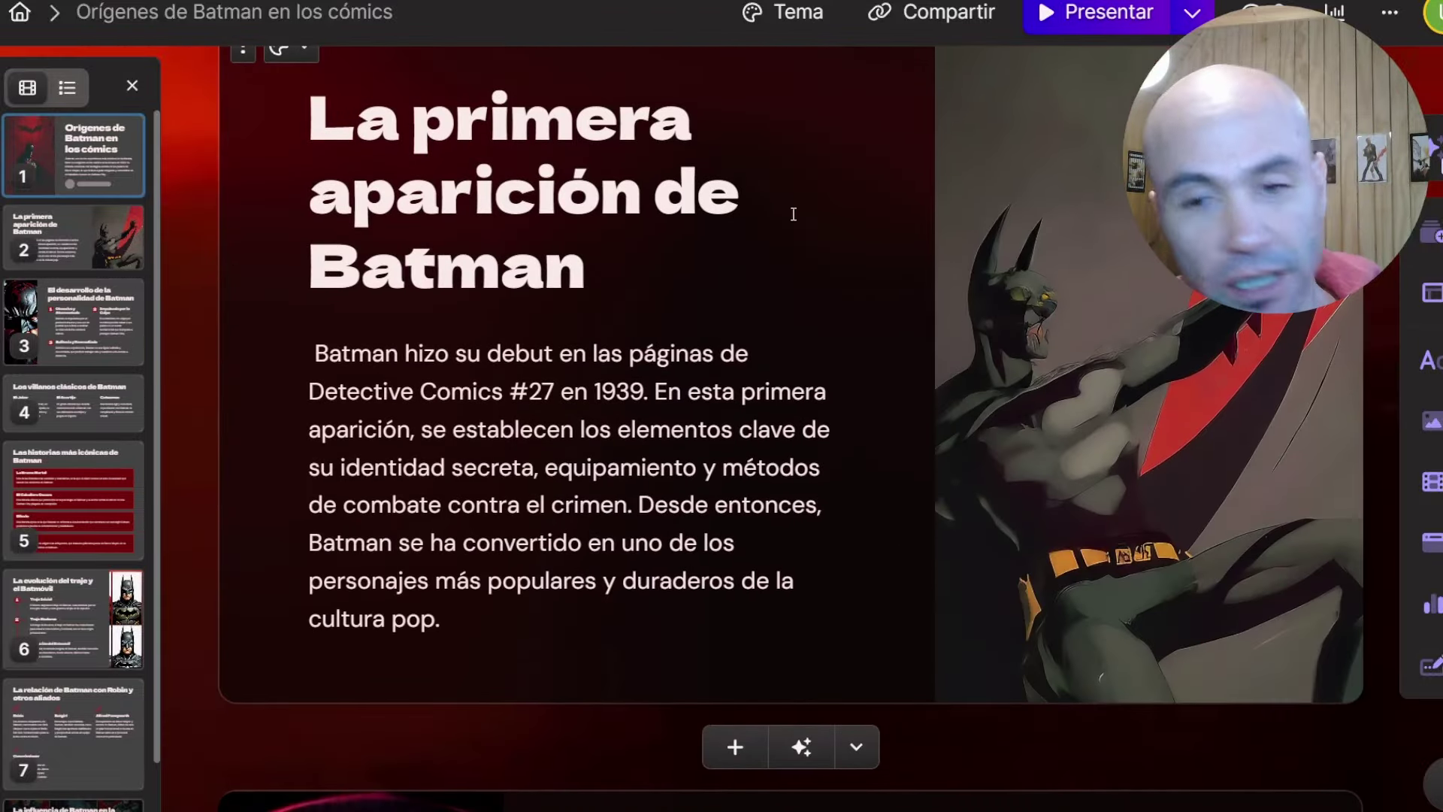
mouse_move(523, 191)
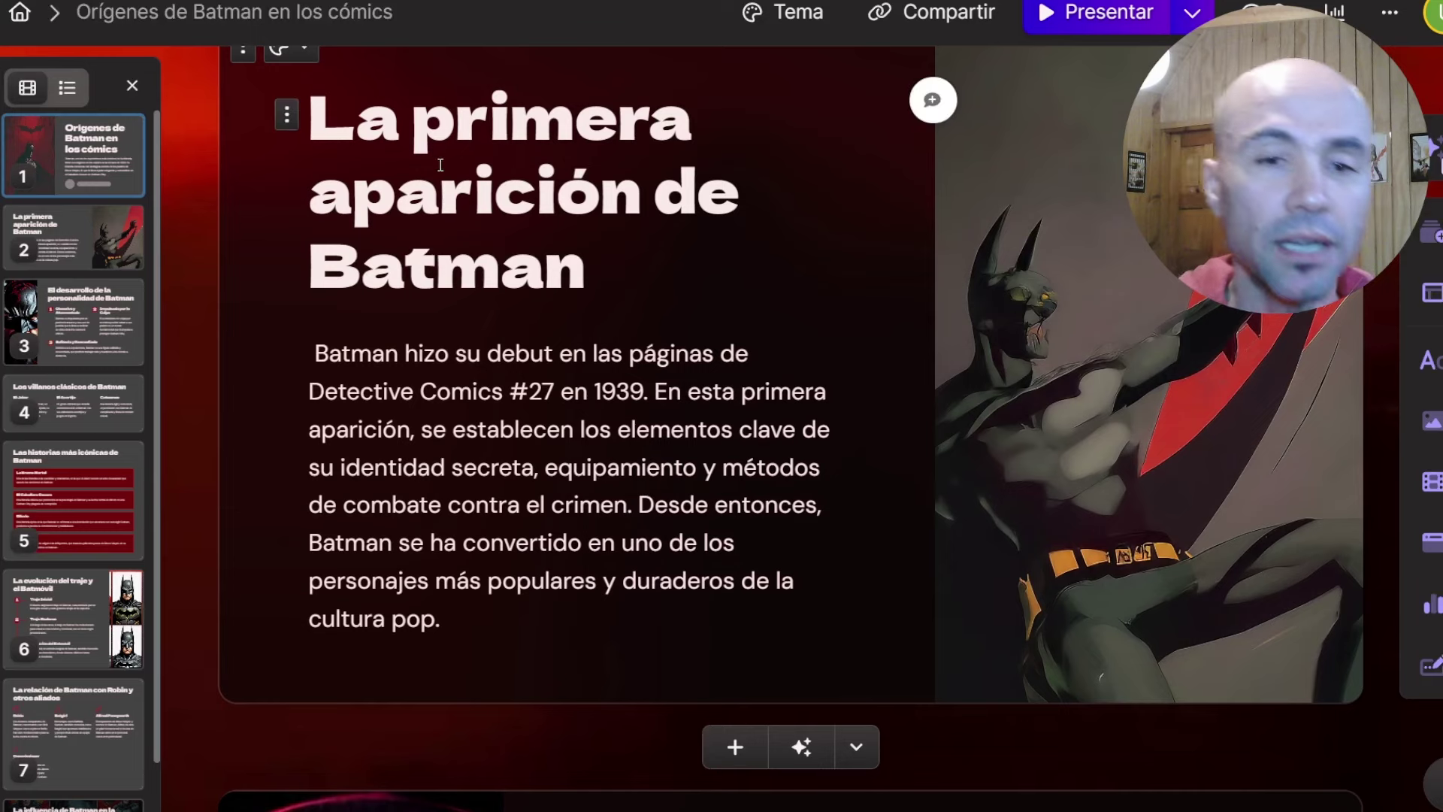
scroll(619, 351, "down", 2)
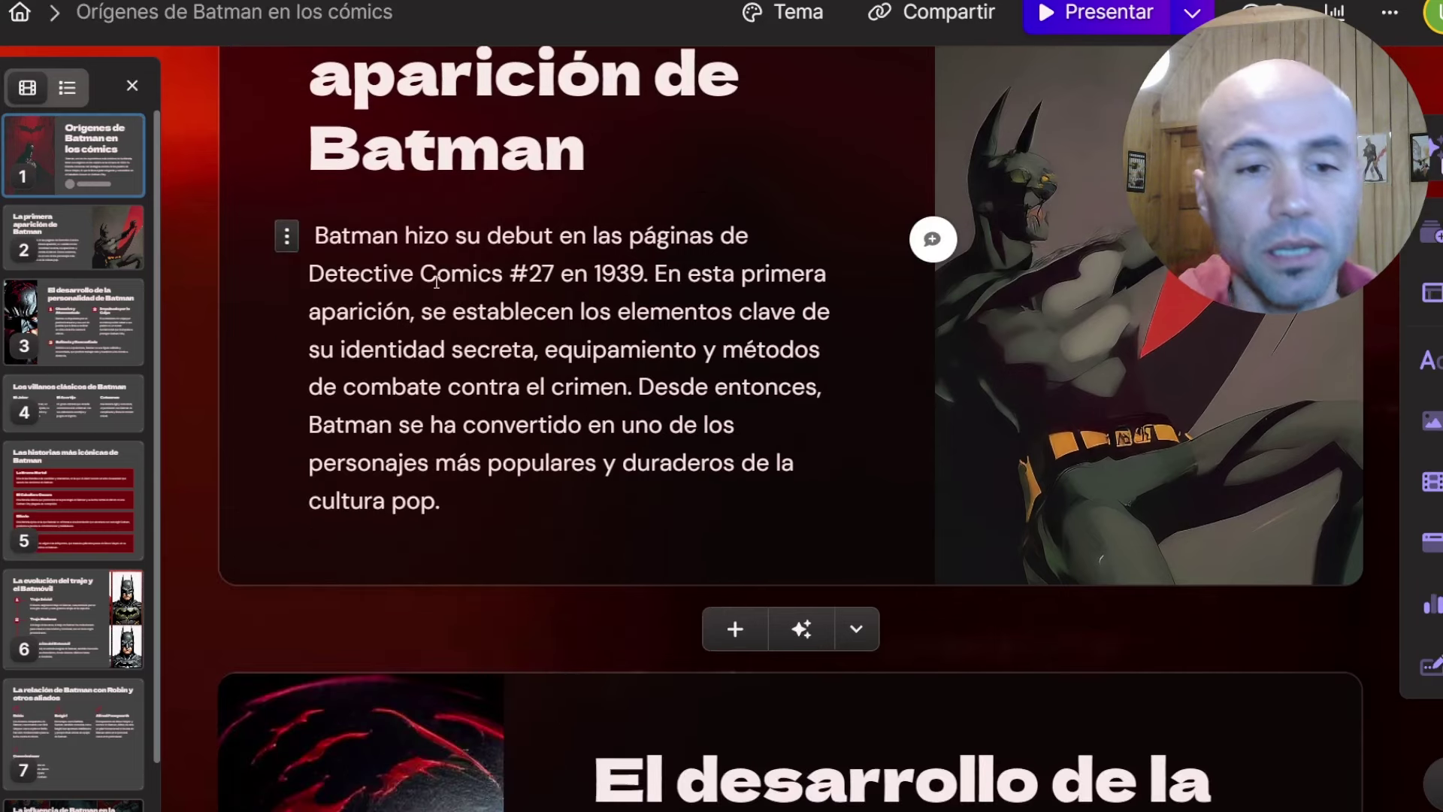
scroll(750, 334, "down", 4)
scroll(853, 406, "down", 6)
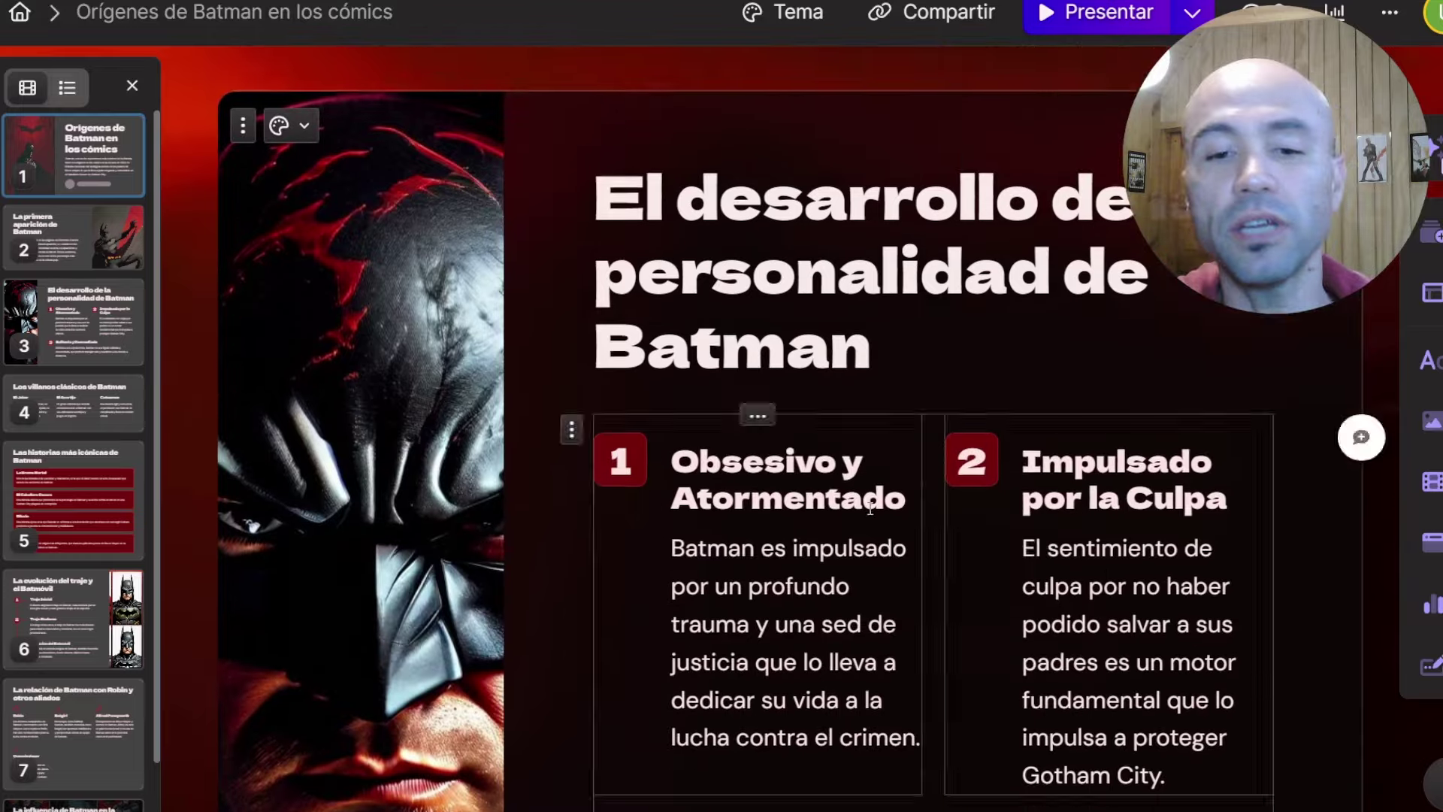
scroll(699, 348, "down", 4)
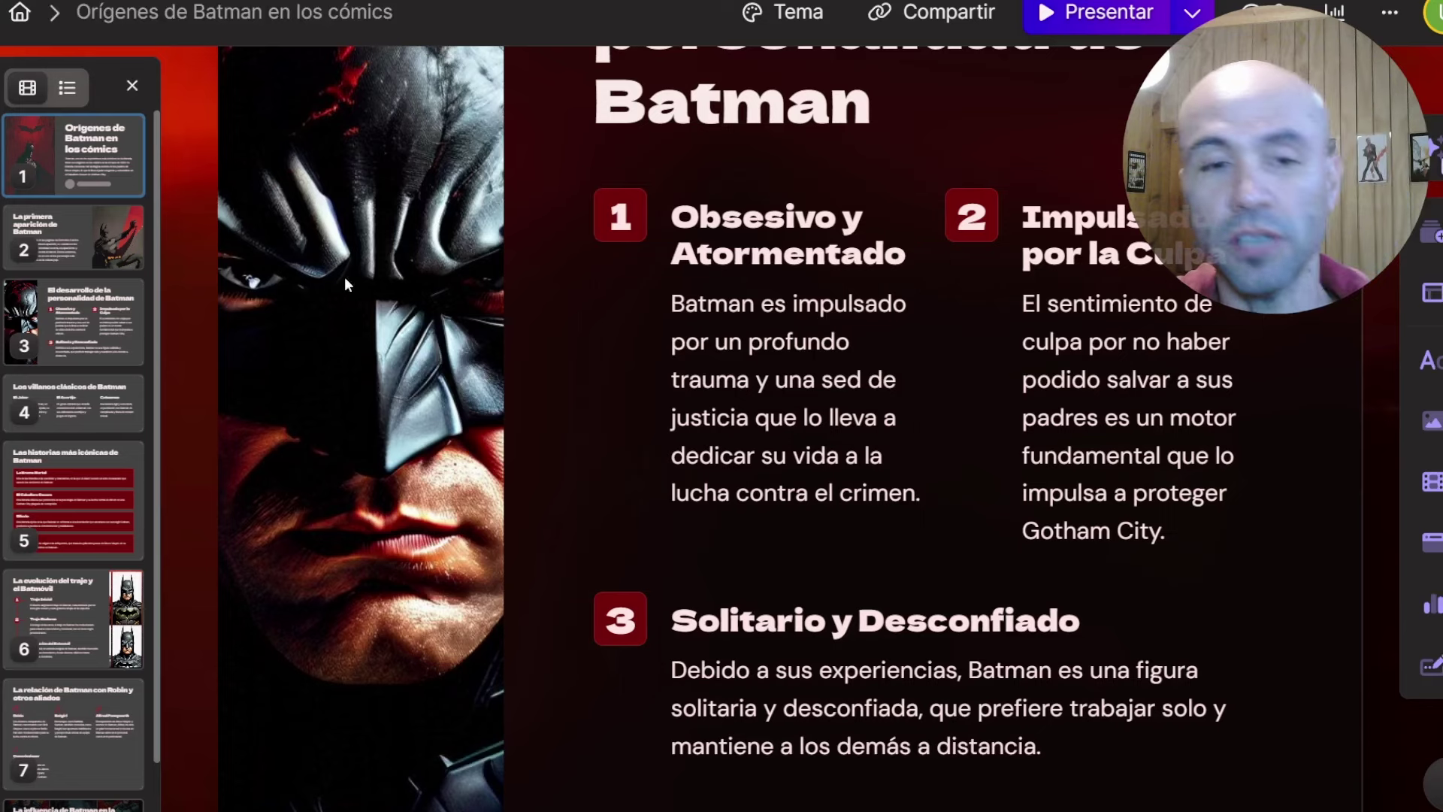
Step: Scroll through the remaining slides of the Batman deck
scroll(1078, 317, "up", 4)
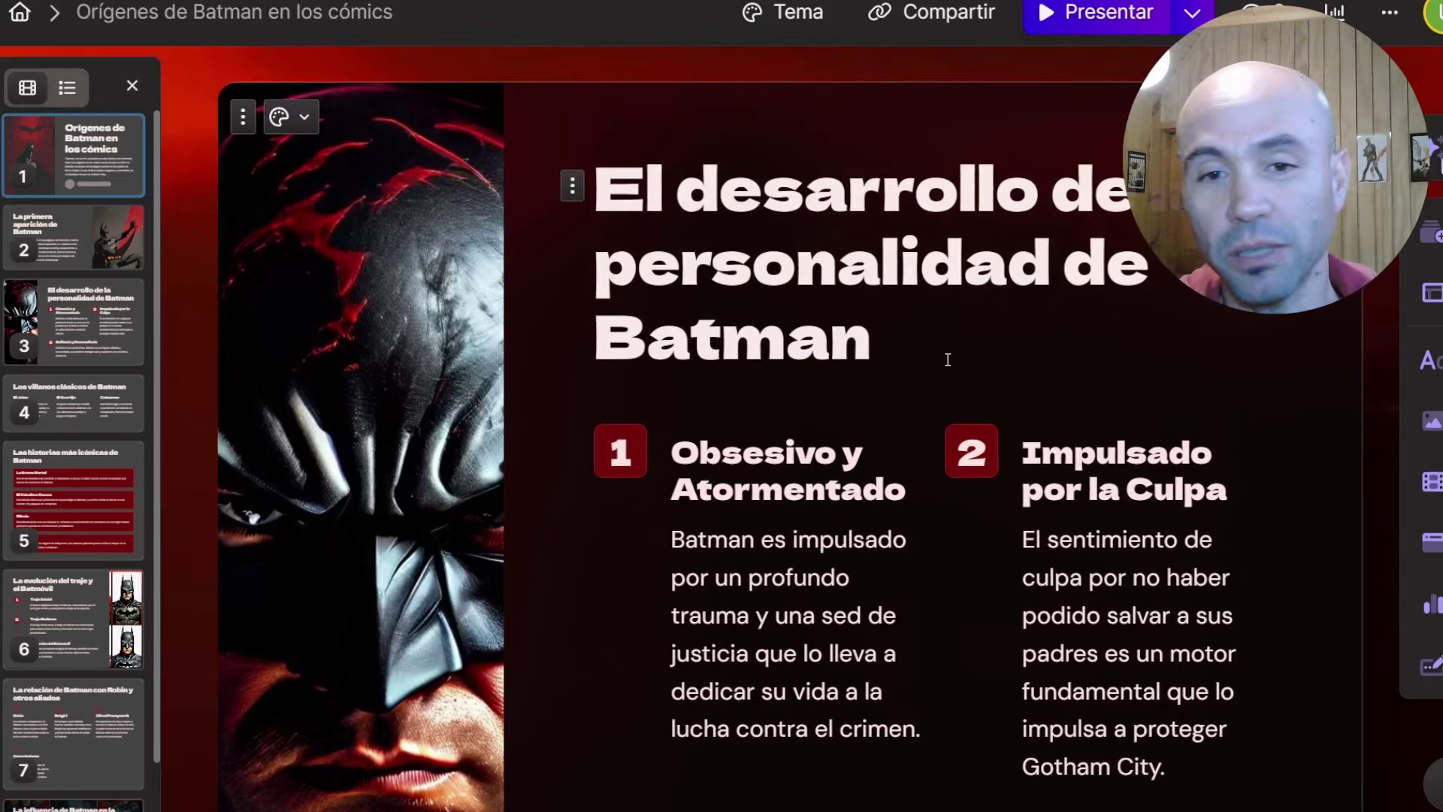
scroll(947, 361, "down", 4)
scroll(947, 361, "down", 3)
scroll(948, 360, "down", 1)
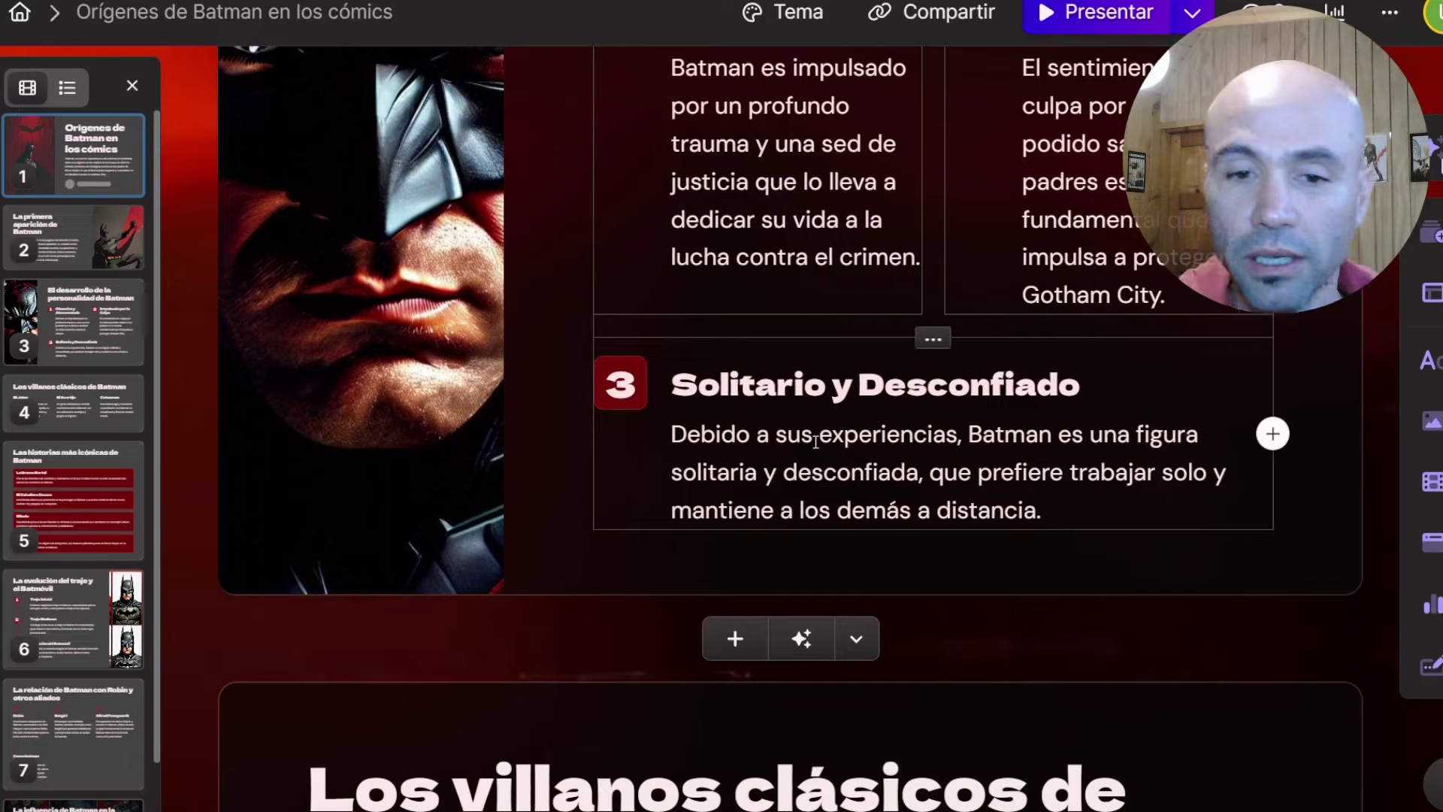
scroll(816, 442, "up", 3)
scroll(1030, 419, "down", 4)
scroll(1027, 420, "down", 4)
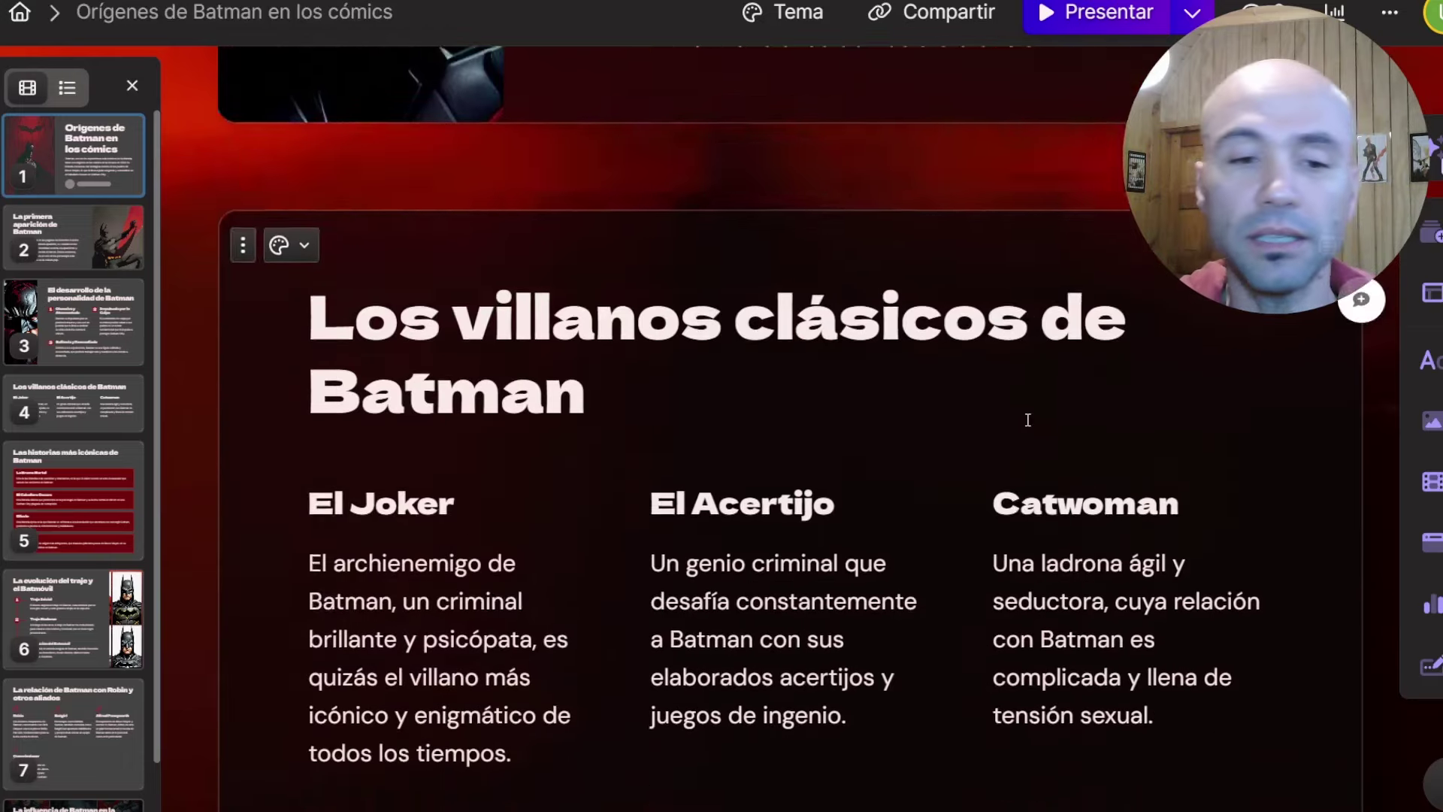
scroll(1027, 419, "down", 5)
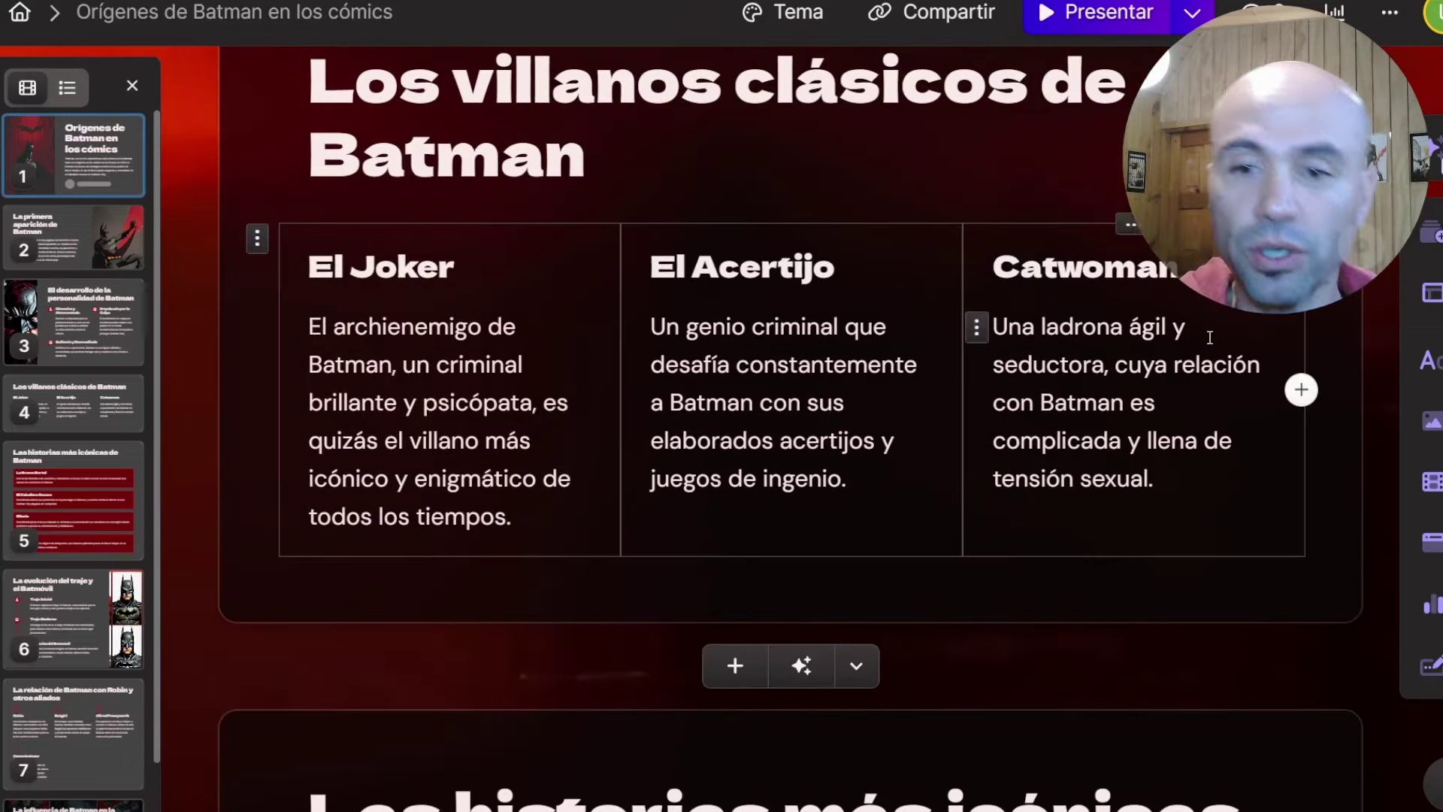
scroll(986, 316, "down", 5)
scroll(843, 338, "down", 5)
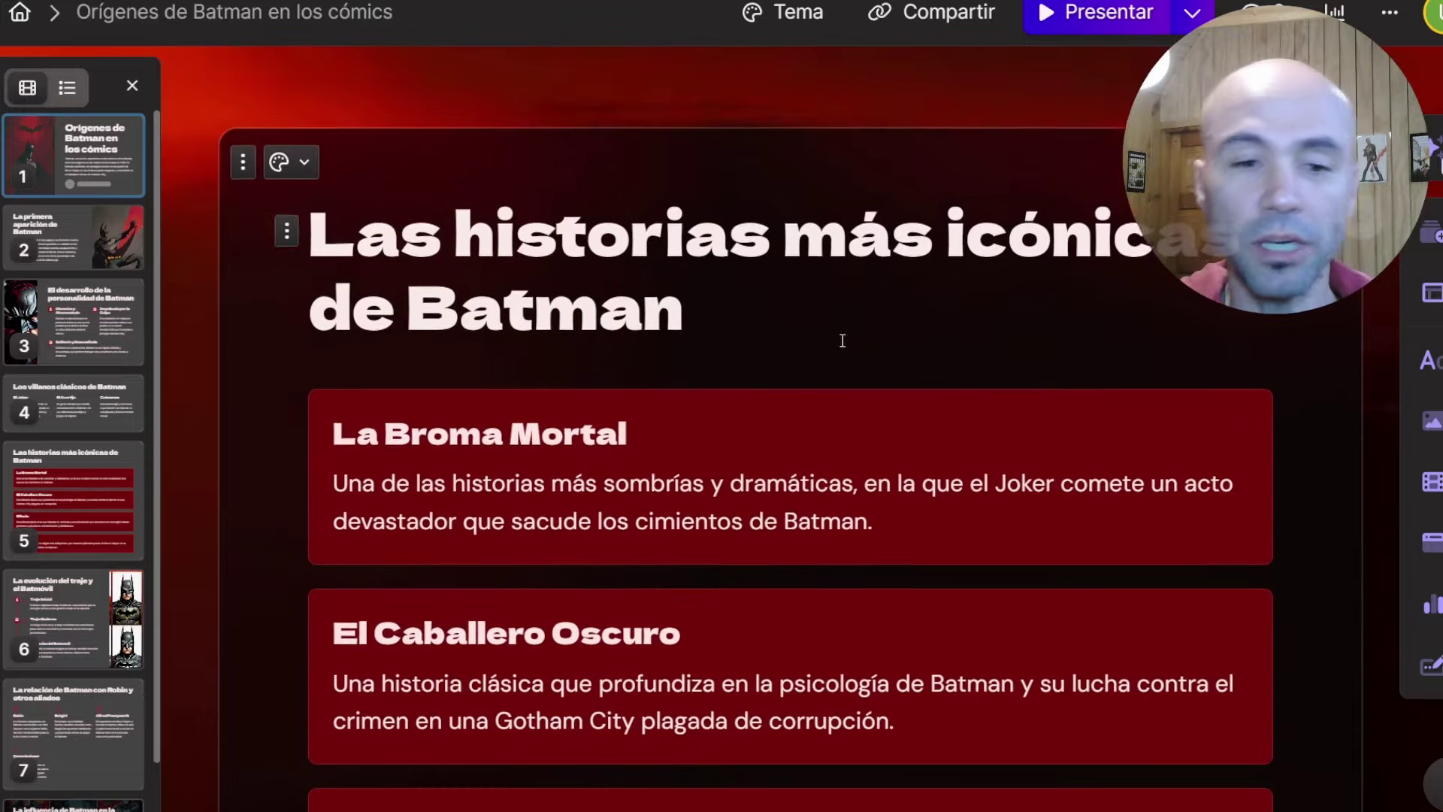
scroll(677, 294, "down", 1)
scroll(699, 301, "down", 3)
scroll(707, 323, "down", 6)
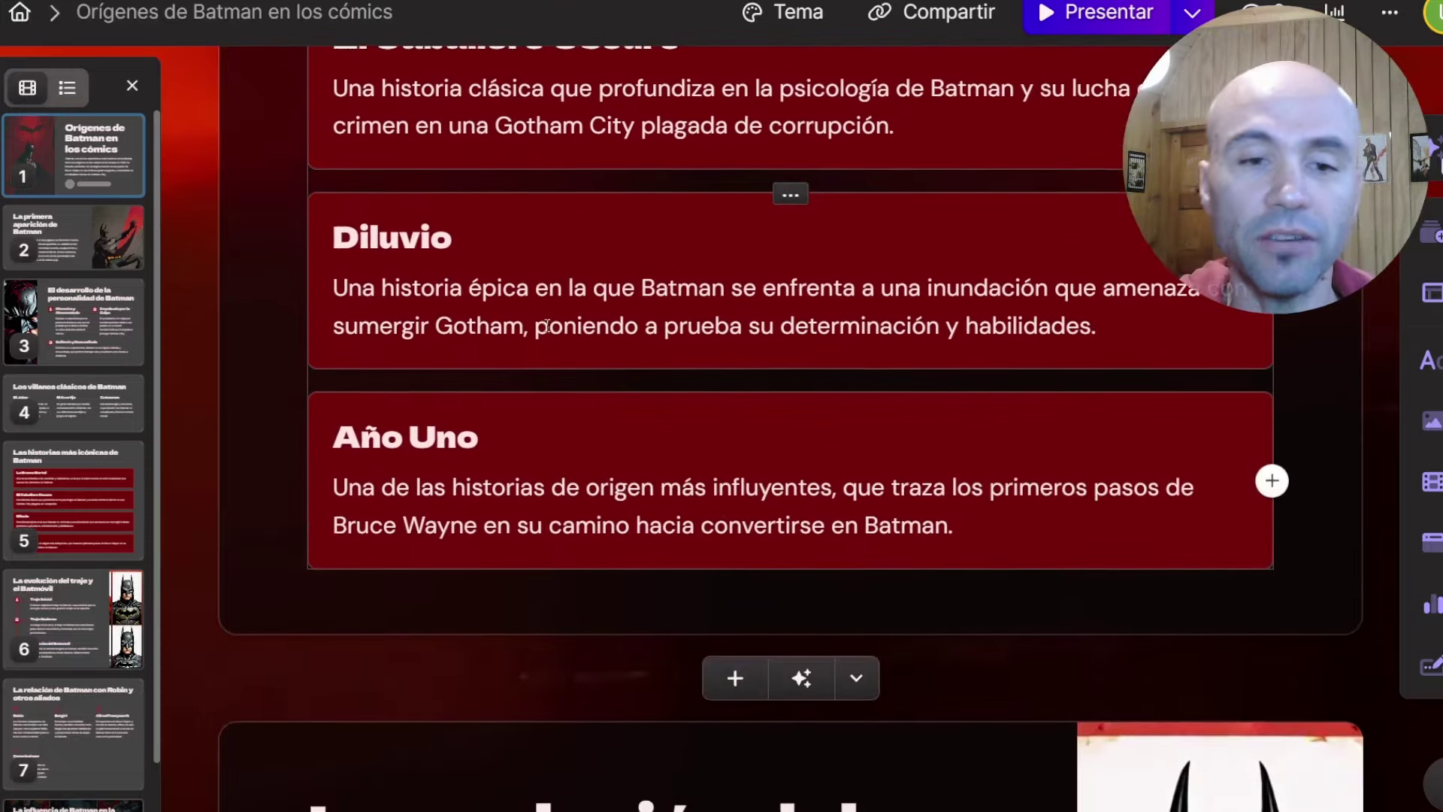
scroll(708, 342, "down", 4)
scroll(709, 342, "down", 6)
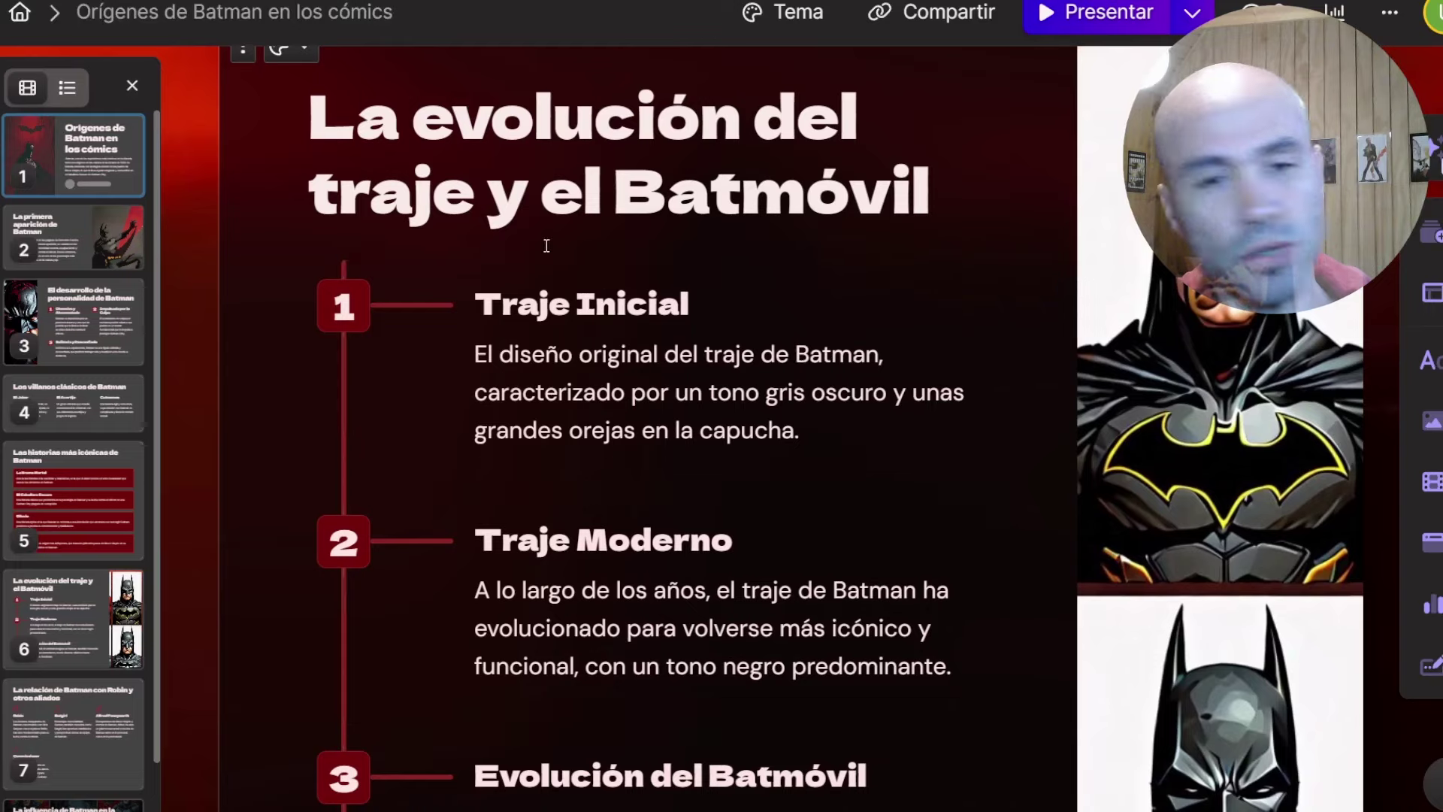
scroll(793, 371, "down", 5)
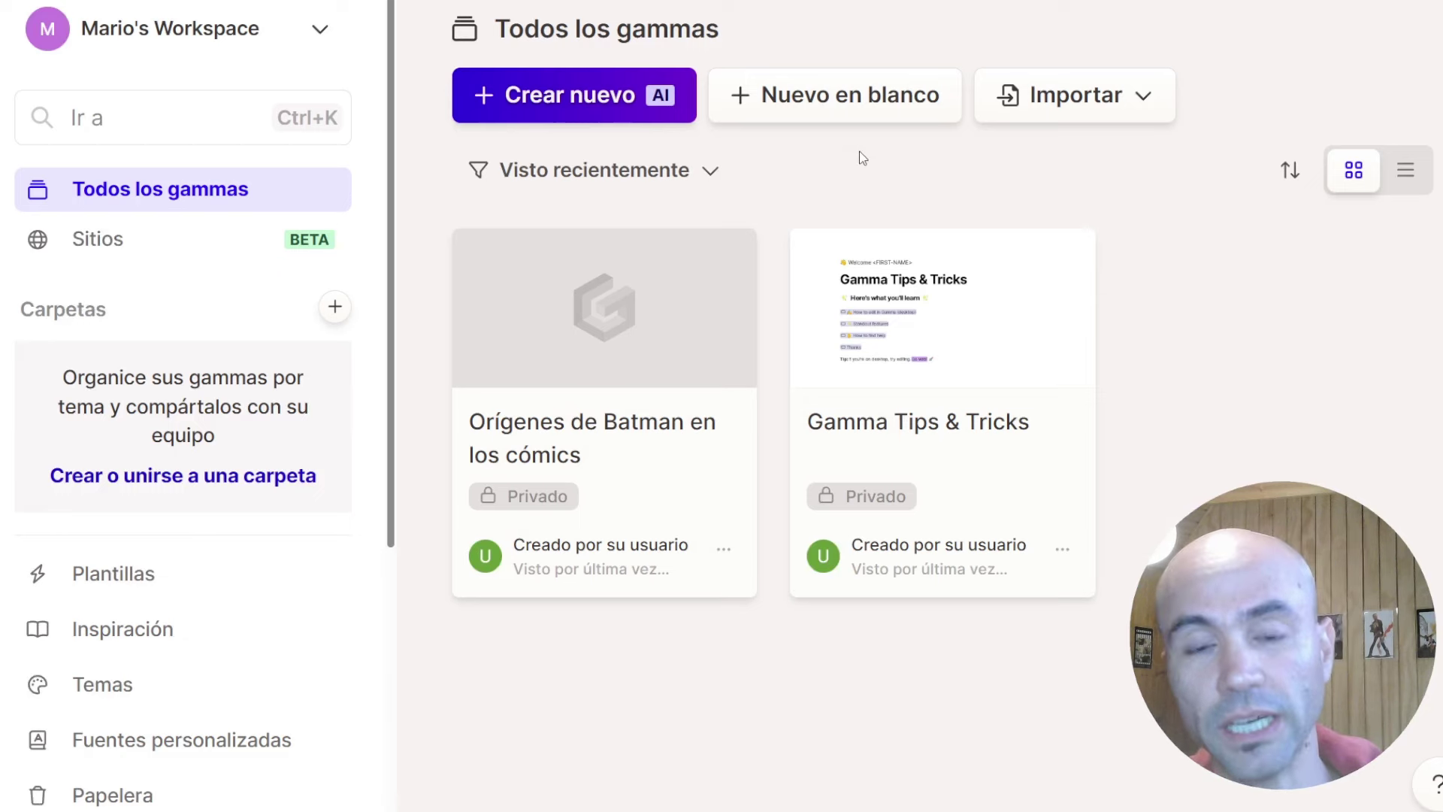
Step: Create a new gamma by importing the 'WEB TEXTOS' file as a Presentación
left_click(579, 108)
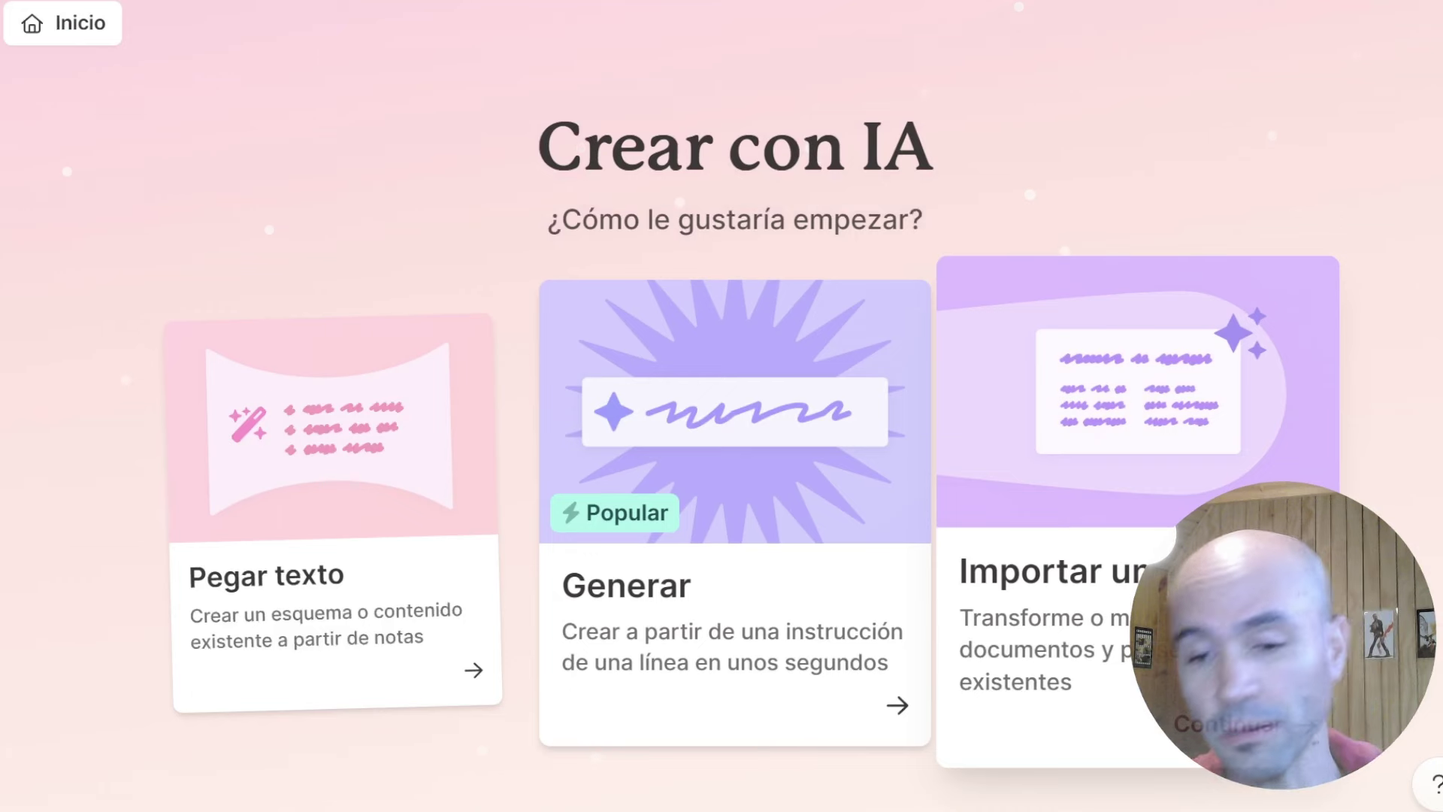
left_click(1142, 676)
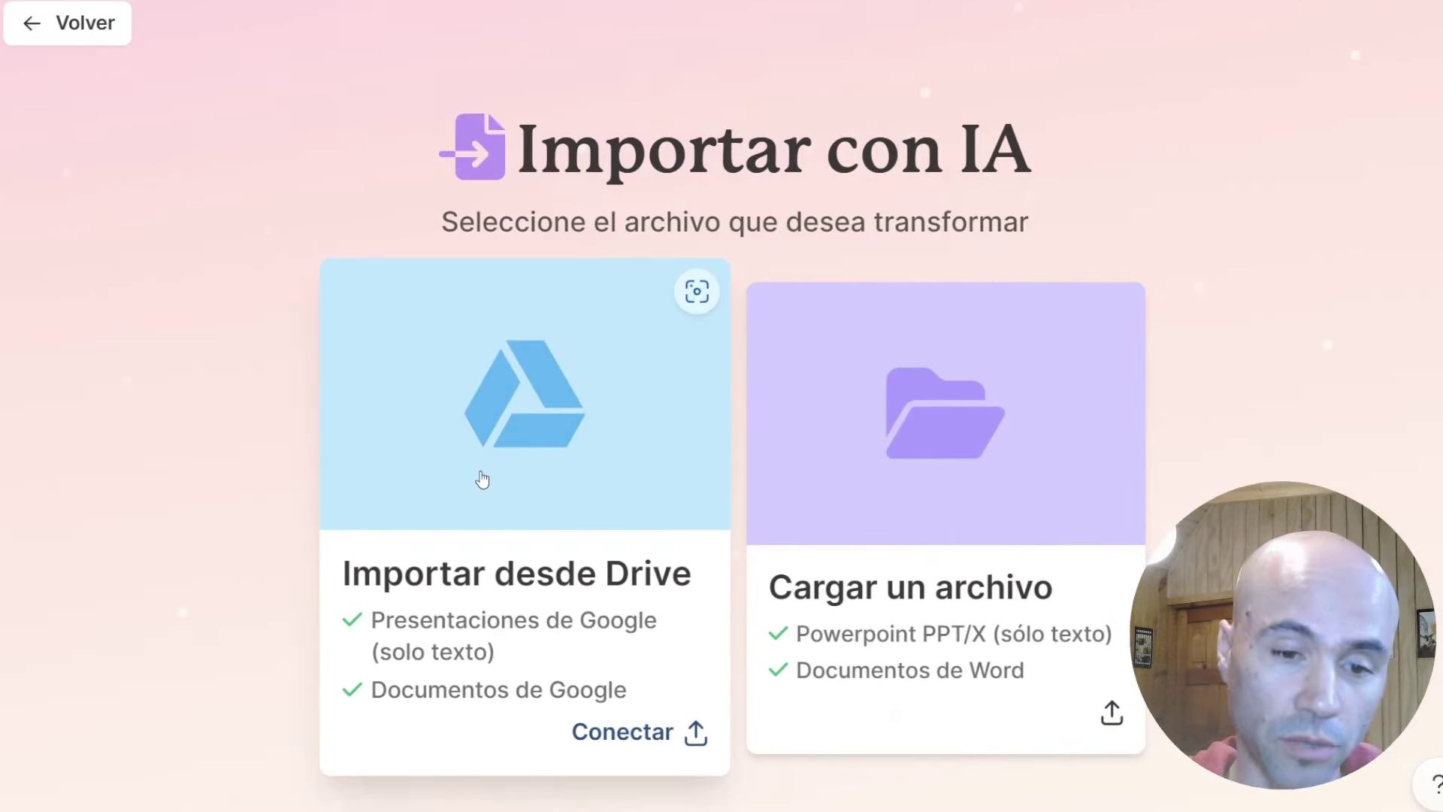
mouse_move(945, 586)
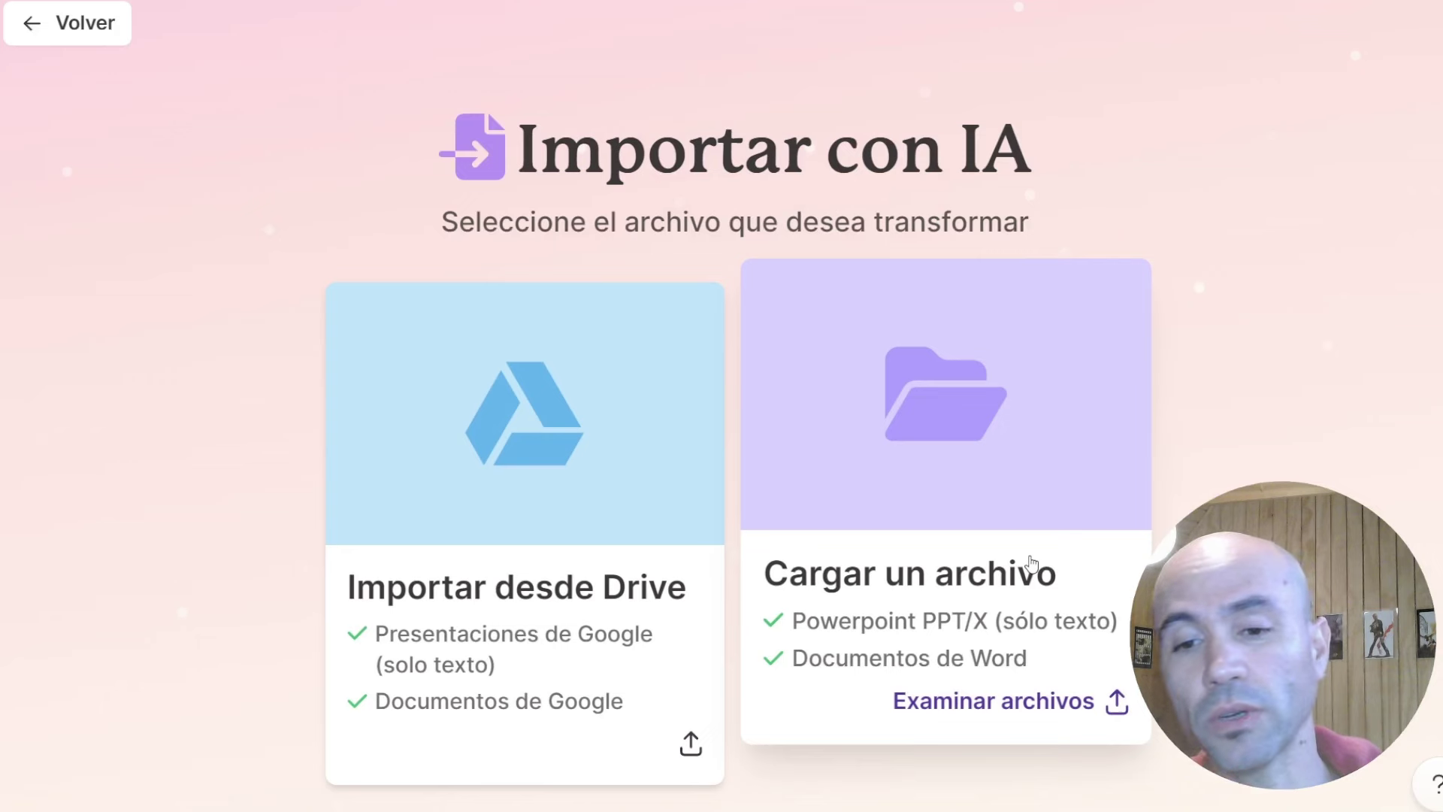
left_click(1032, 563)
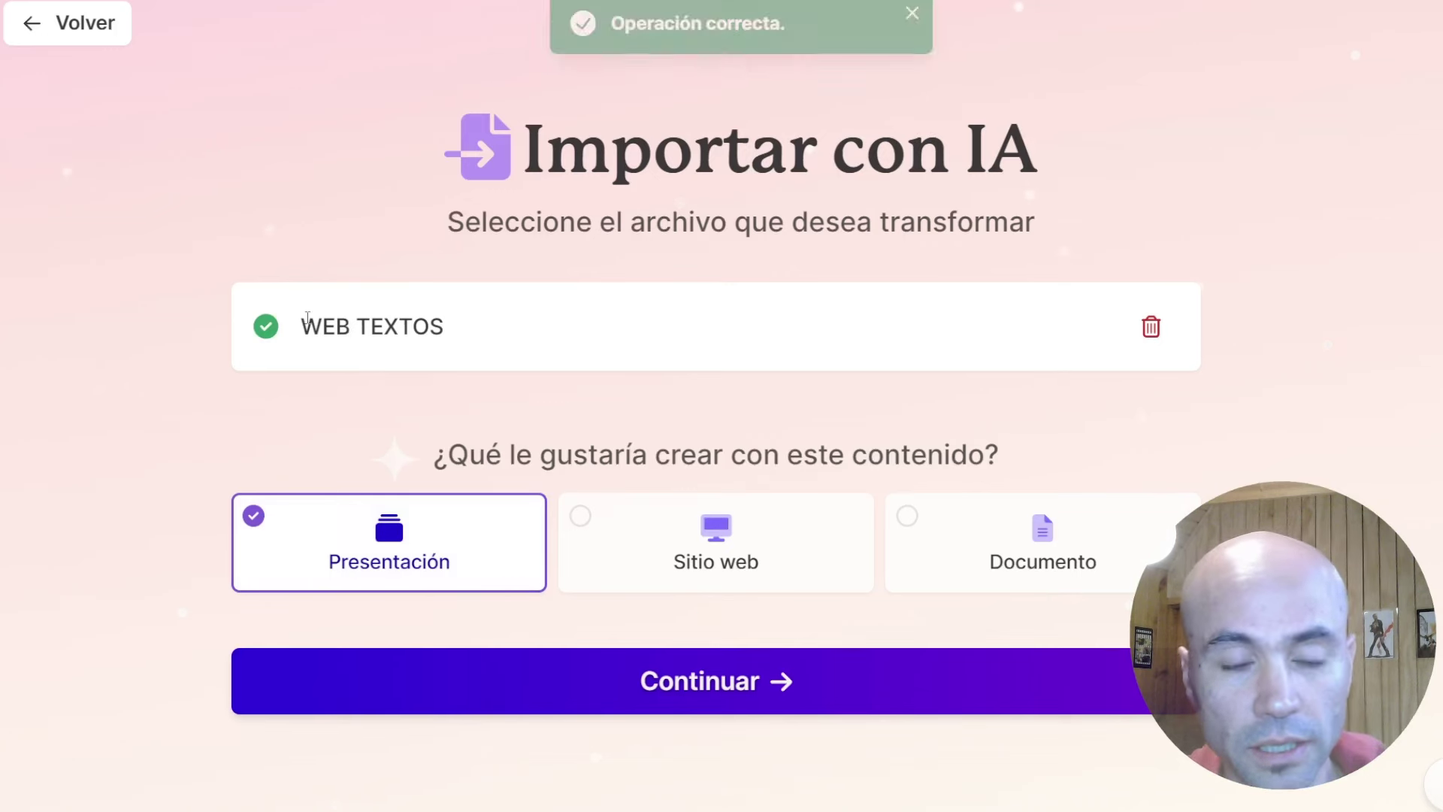
Step: Approve the imported text and its 8-card prompt editor settings
left_click(776, 683)
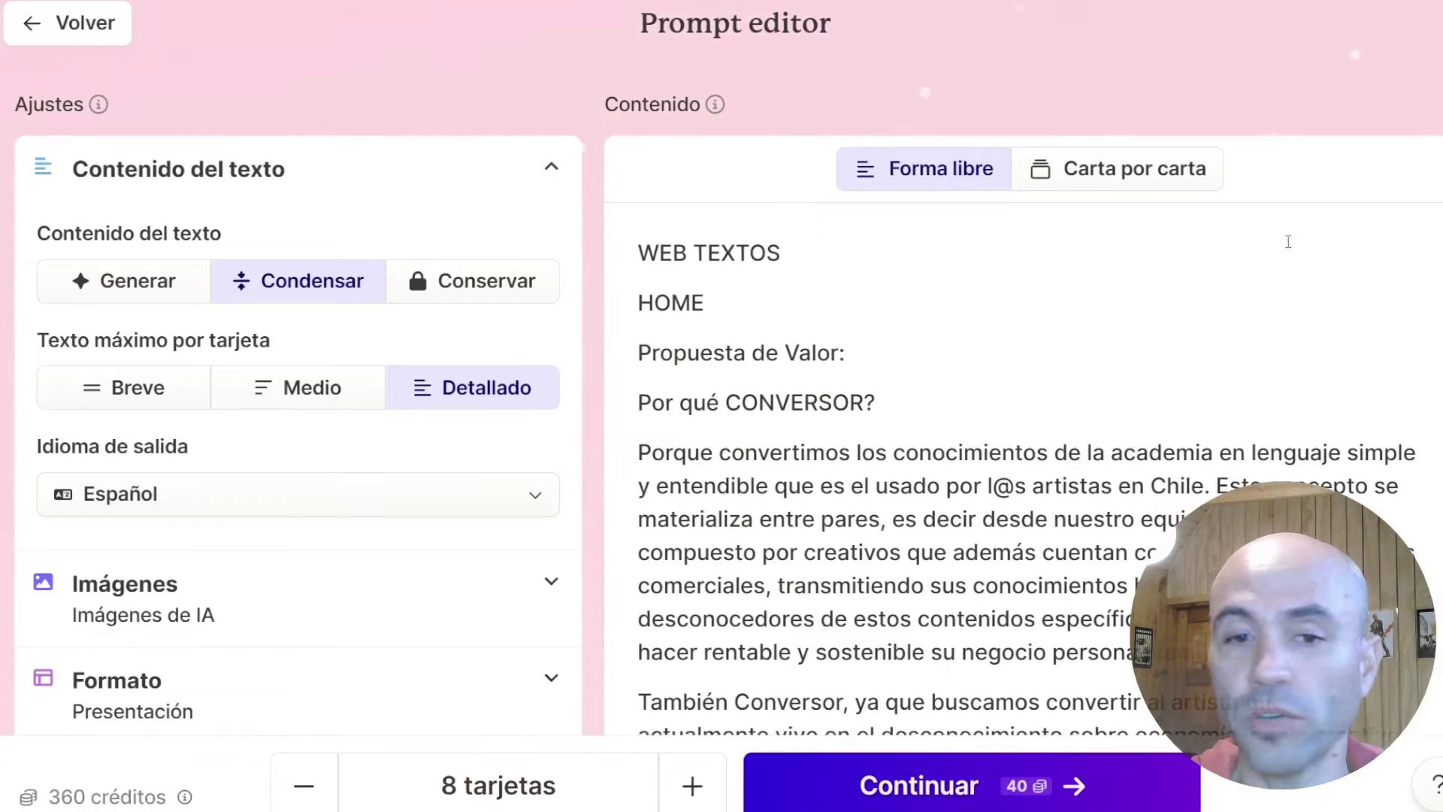
scroll(710, 345, "down", 5)
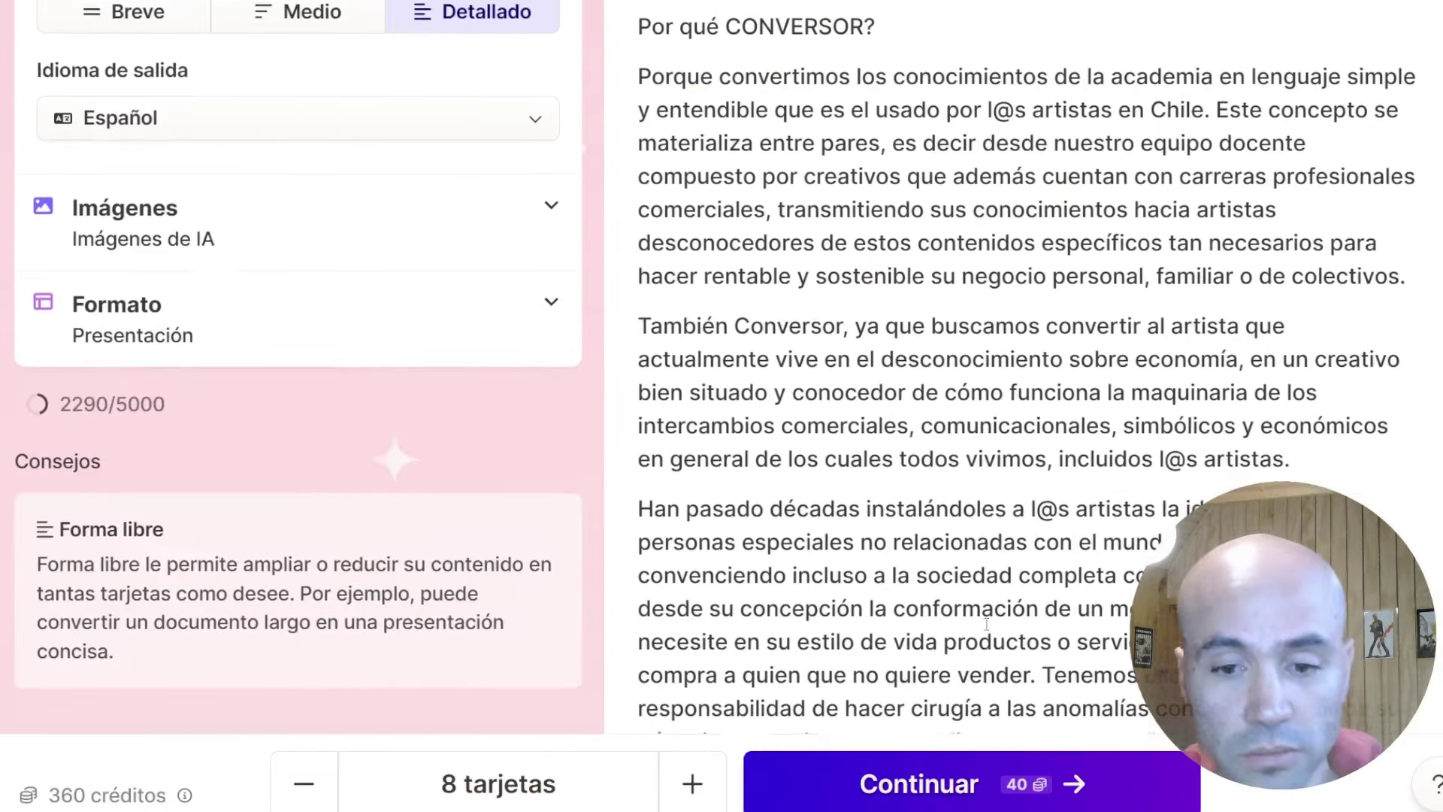
left_click(926, 790)
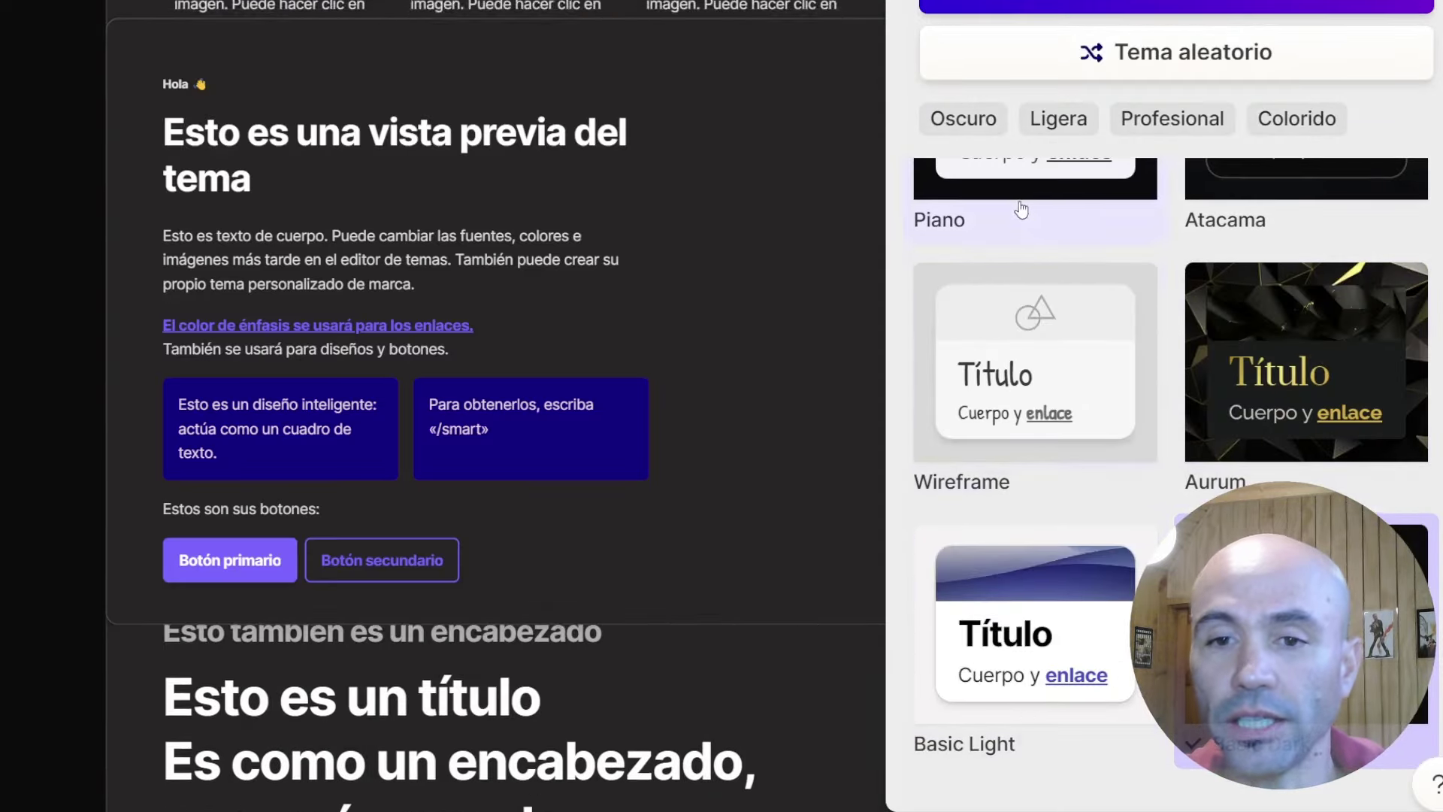
Step: Choose the pink Bubble Gum theme for the Conversor deck
scroll(1028, 302, "up", 3)
scroll(1068, 278, "up", 2)
scroll(1105, 255, "up", 2)
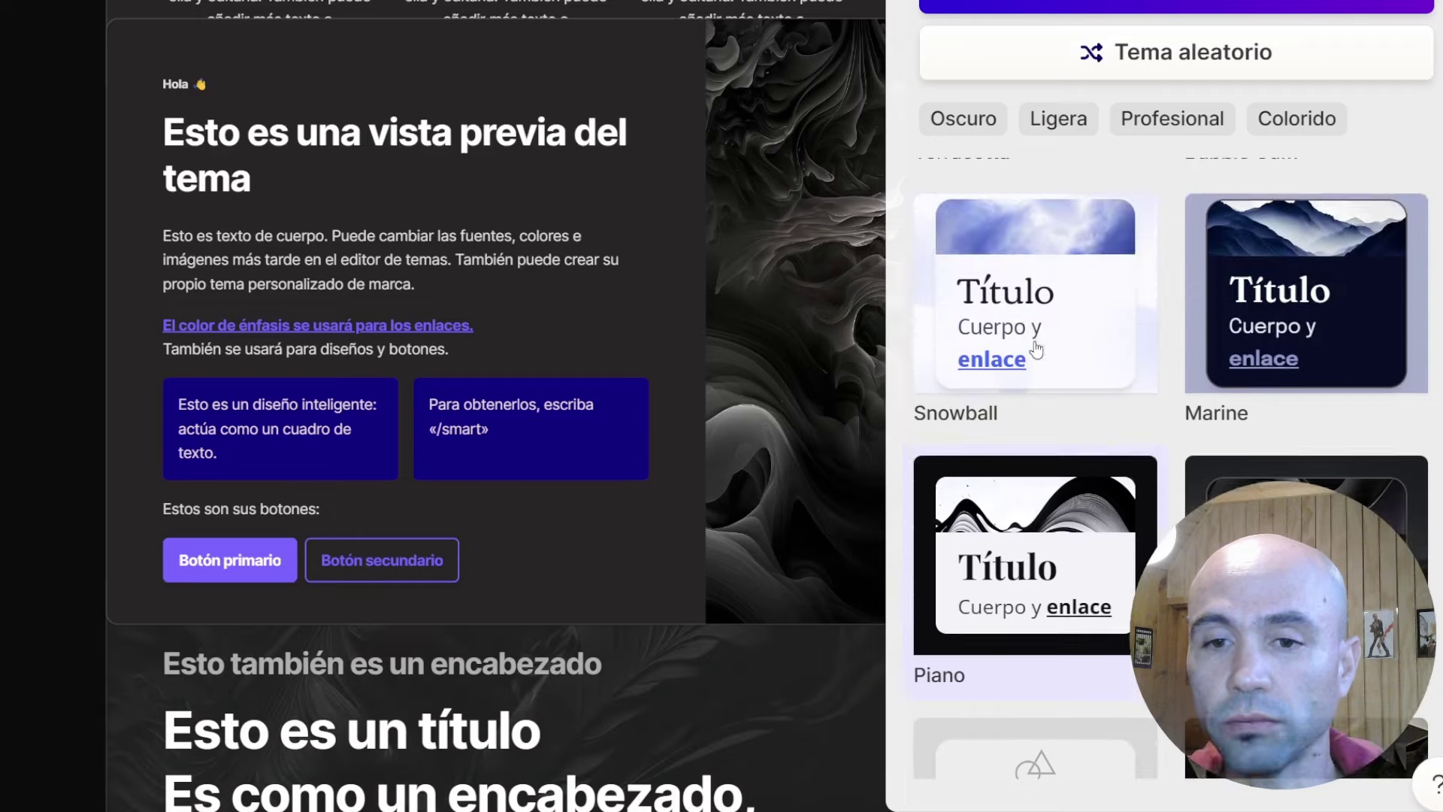
scroll(1004, 393, "up", 3)
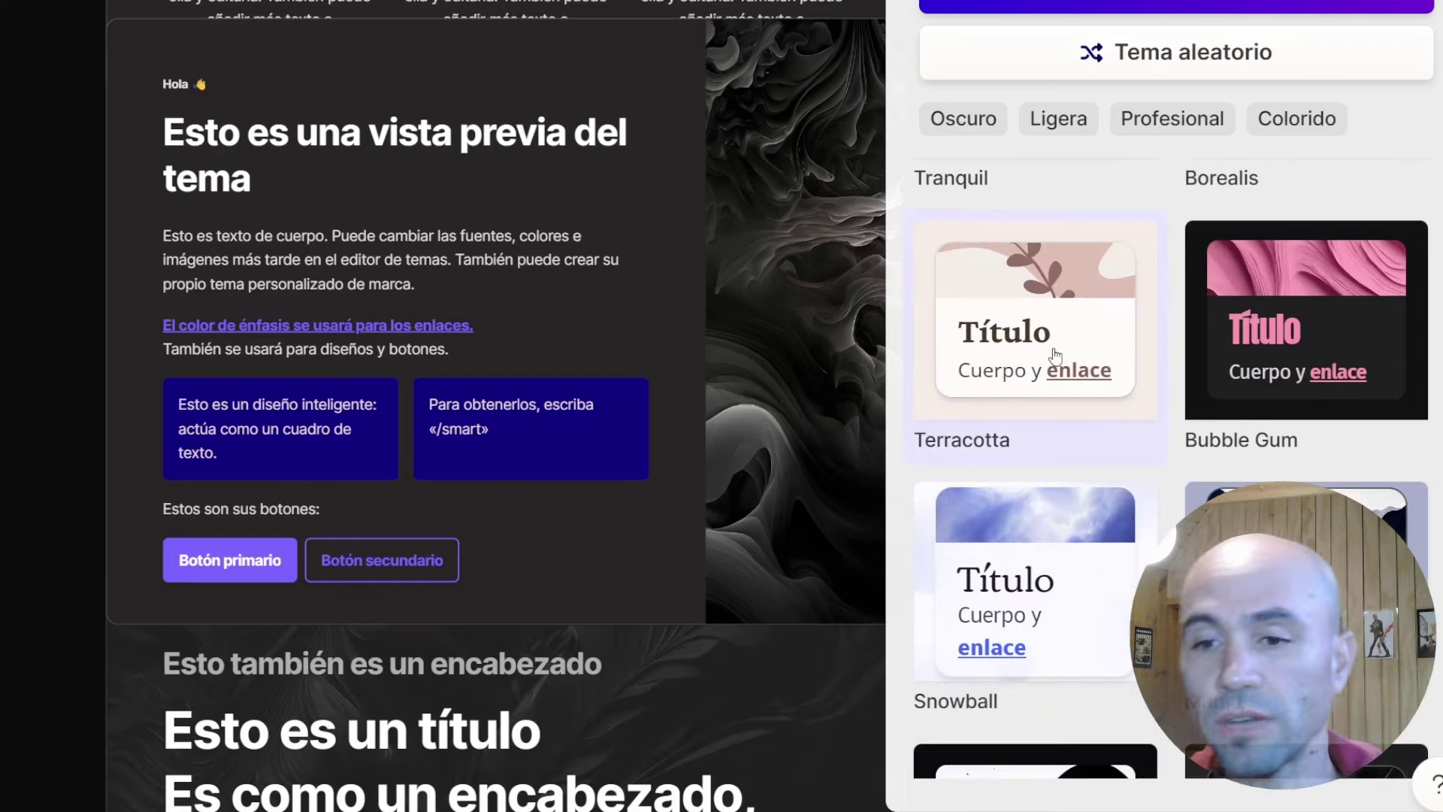
left_click(1297, 278)
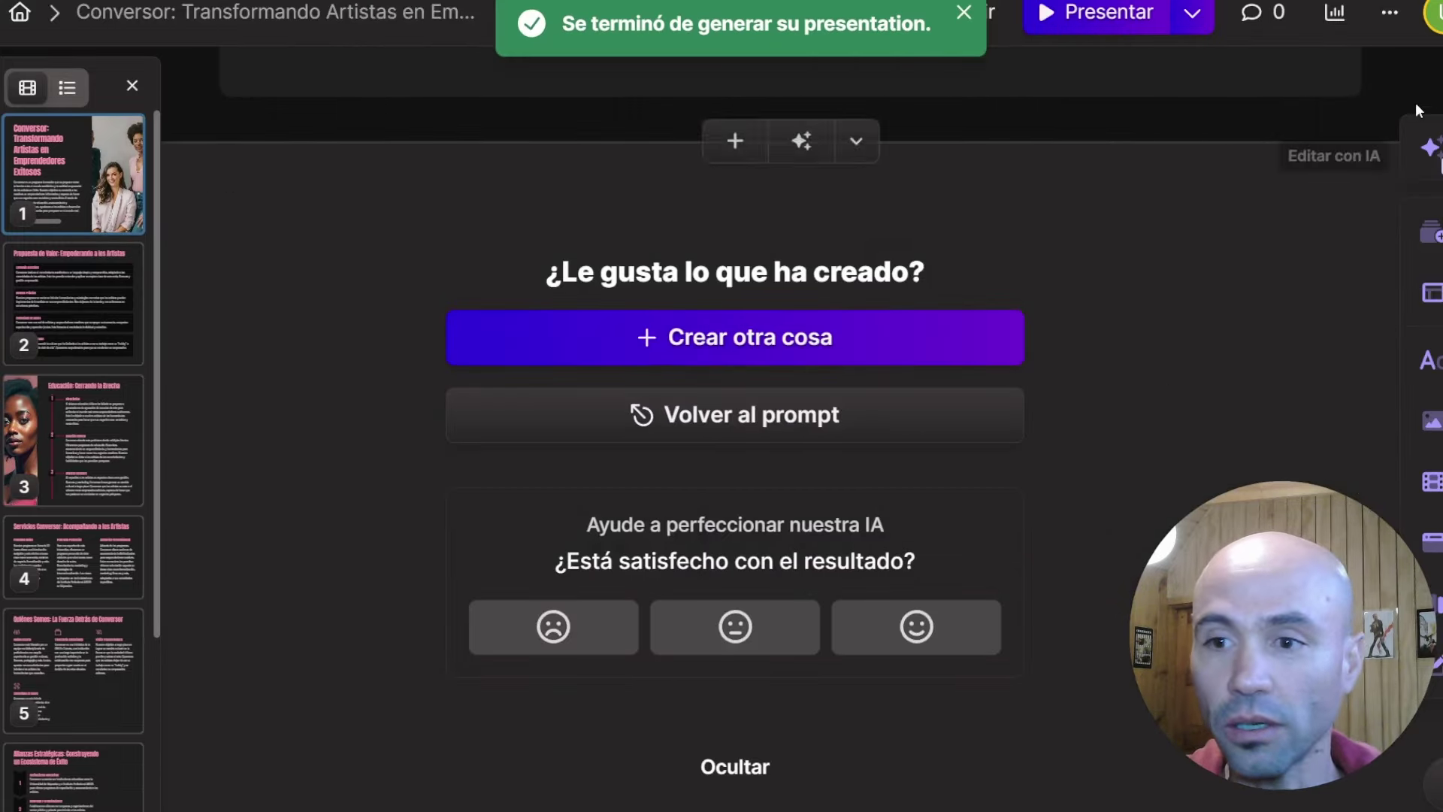
Step: Scroll back up to the top of the Conversor deck
scroll(1021, 246, "up", 5)
scroll(914, 346, "up", 5)
scroll(914, 346, "up", 5)
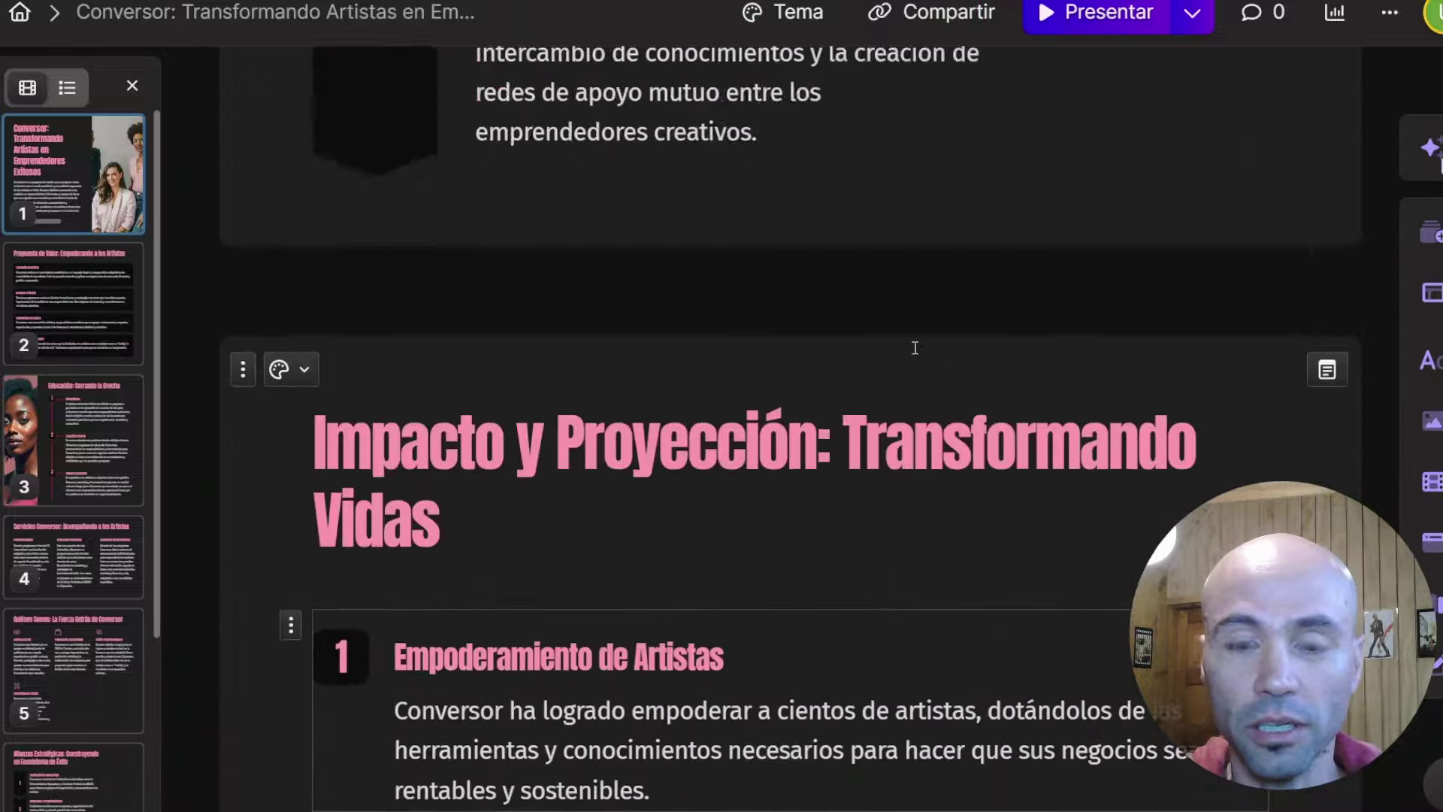
scroll(914, 349, "up", 5)
scroll(915, 360, "up", 5)
scroll(914, 369, "up", 5)
scroll(914, 369, "up", 5)
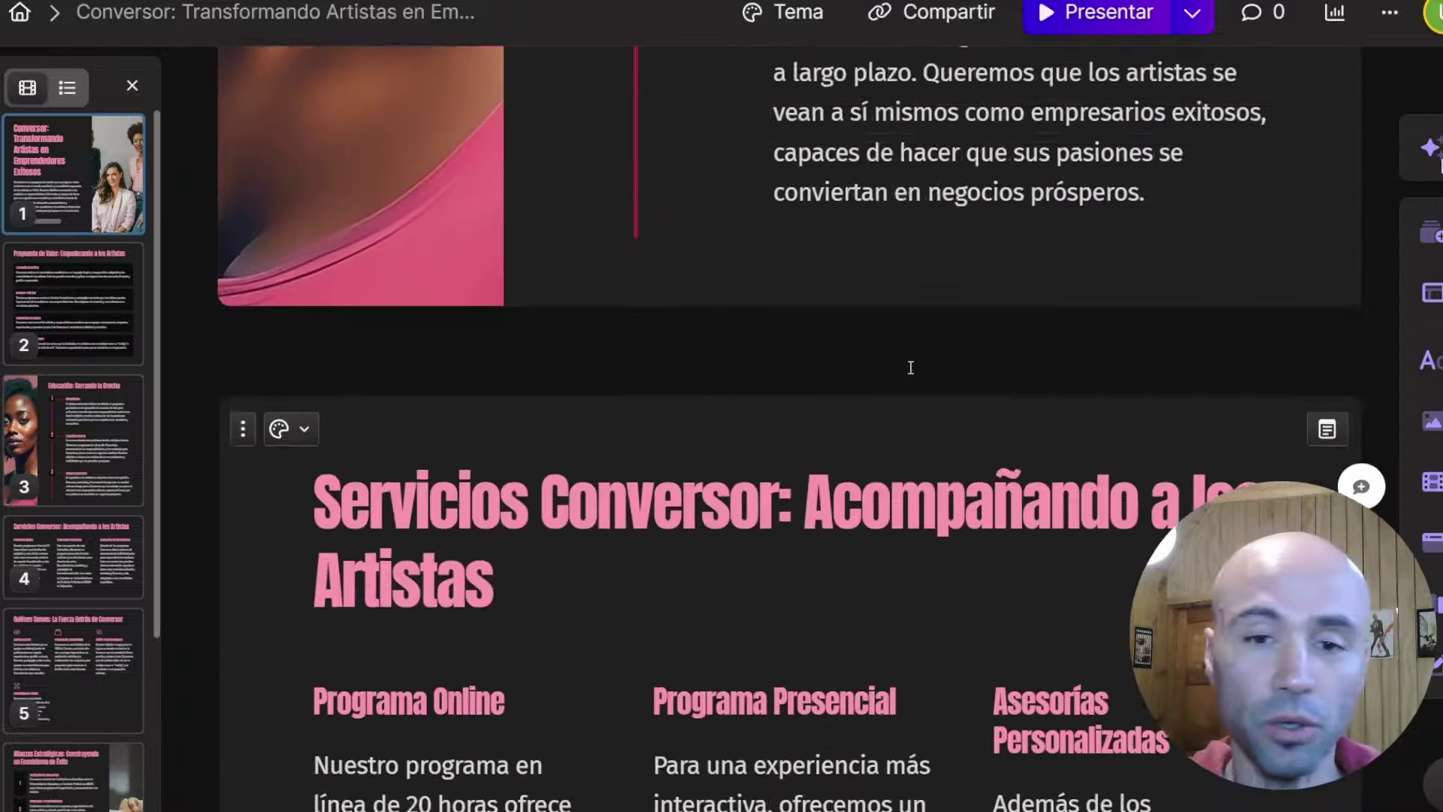
scroll(908, 364, "up", 5)
scroll(907, 369, "up", 5)
scroll(906, 377, "up", 5)
scroll(926, 394, "up", 5)
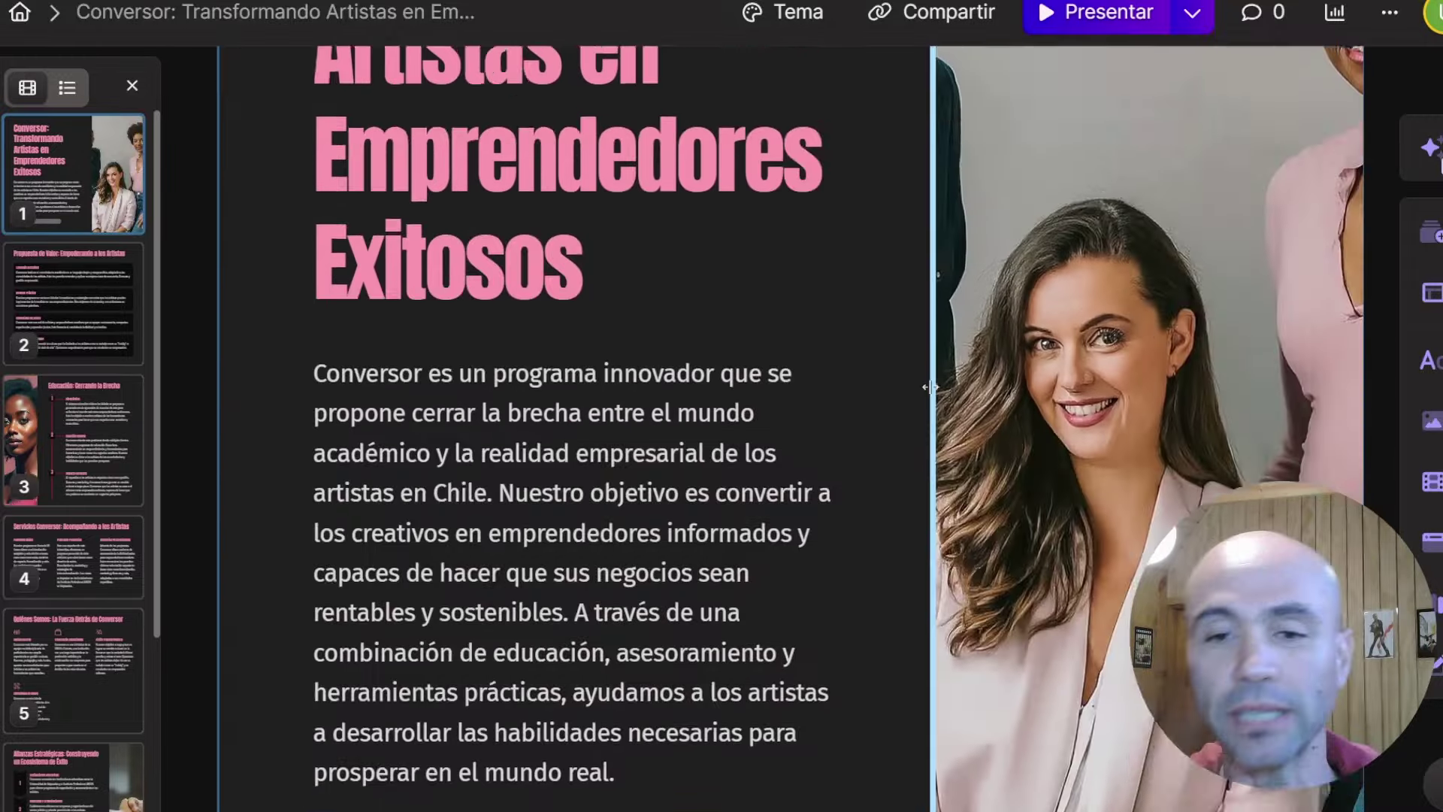
scroll(928, 383, "up", 3)
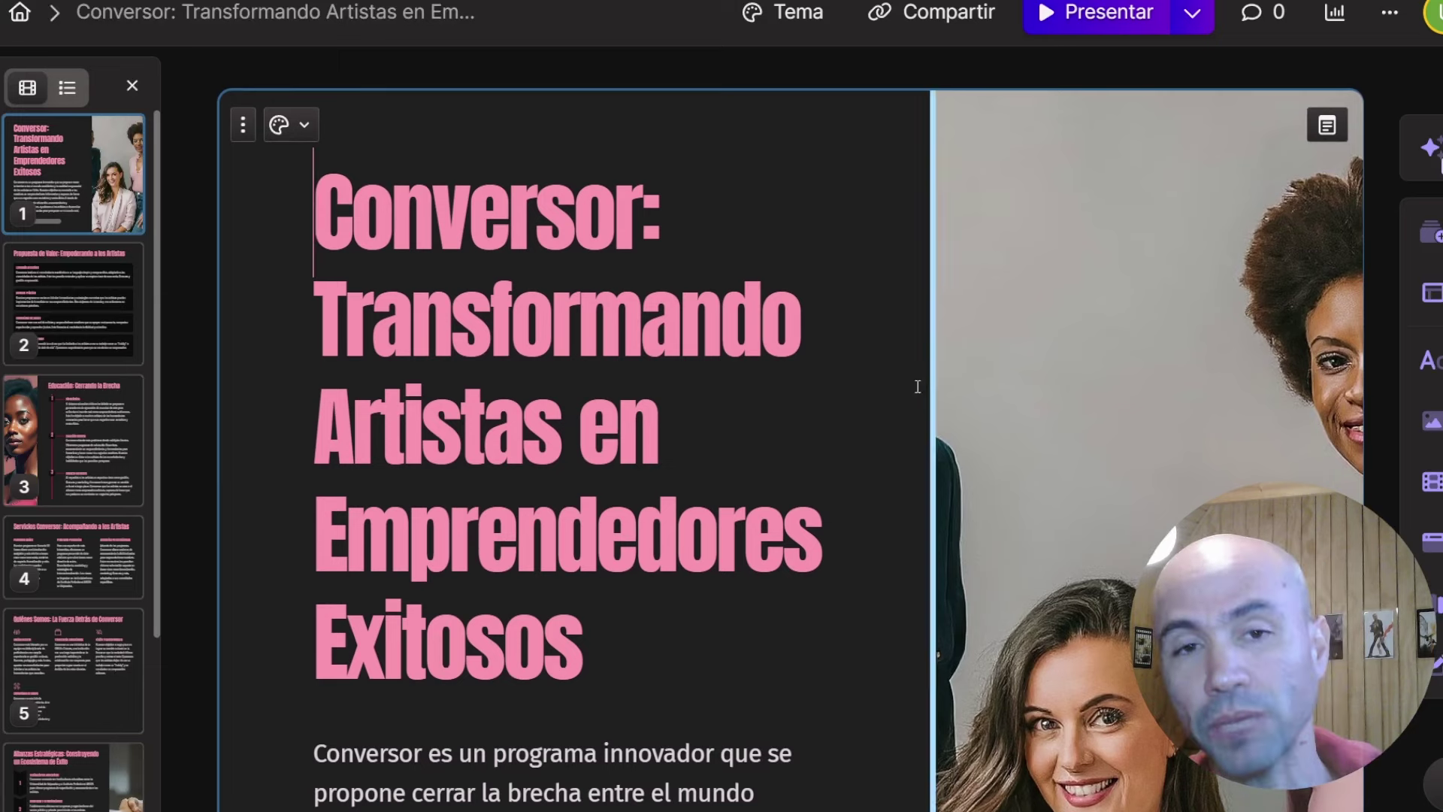
mouse_move(570, 226)
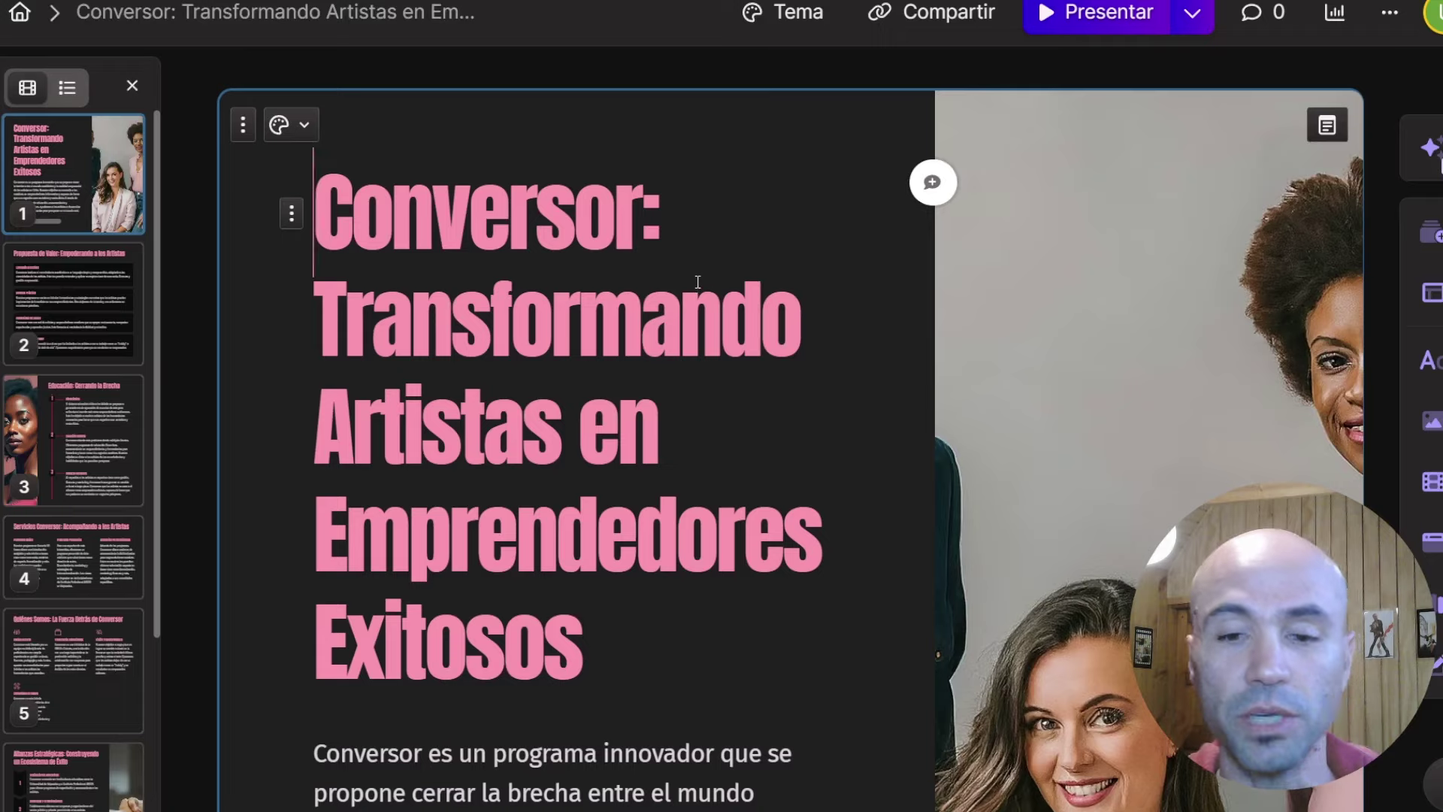
Step: Scroll down through the deck's slides, reviewing each one's content
scroll(698, 280, "down", 3)
scroll(755, 274, "up", 3)
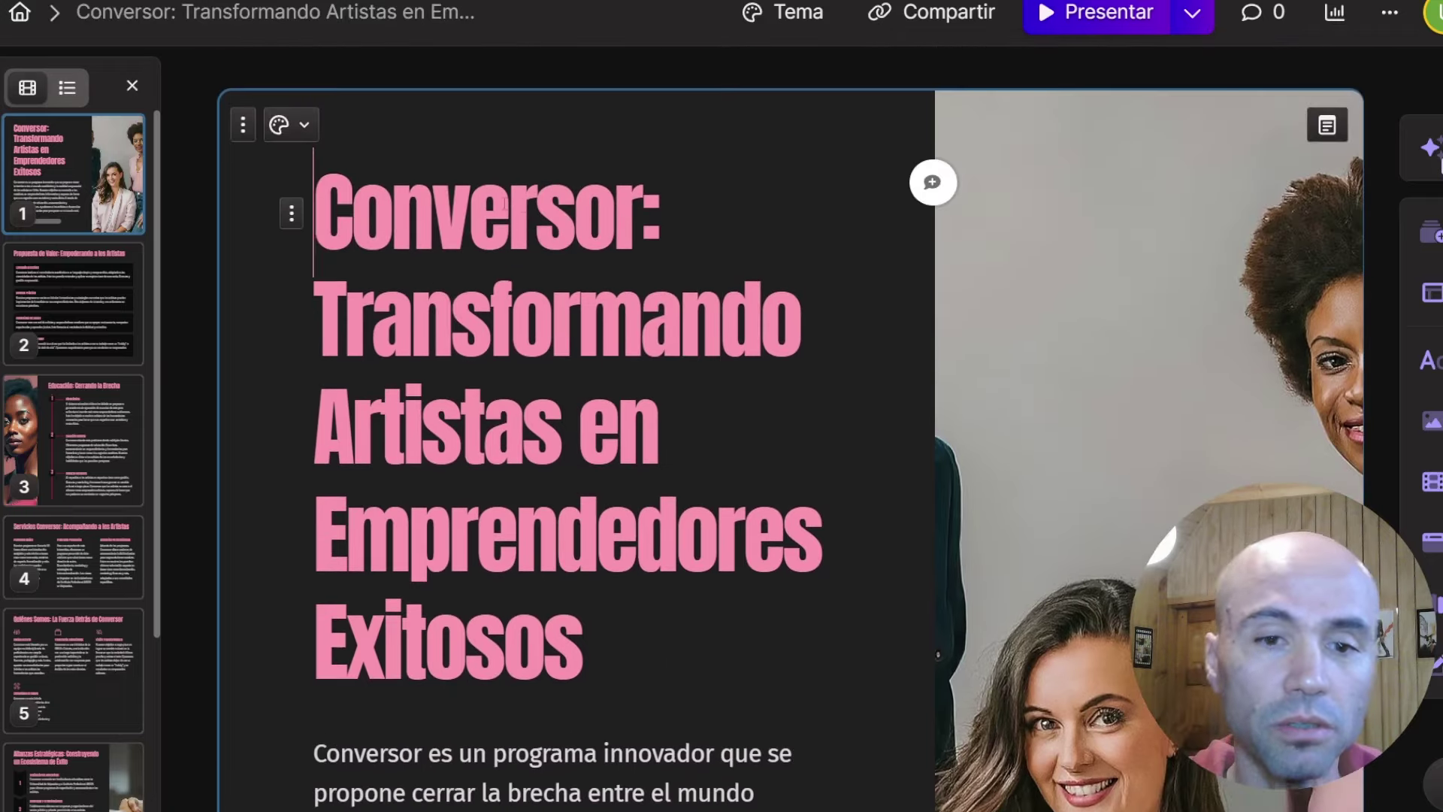
scroll(676, 338, "down", 3)
scroll(647, 414, "up", 3)
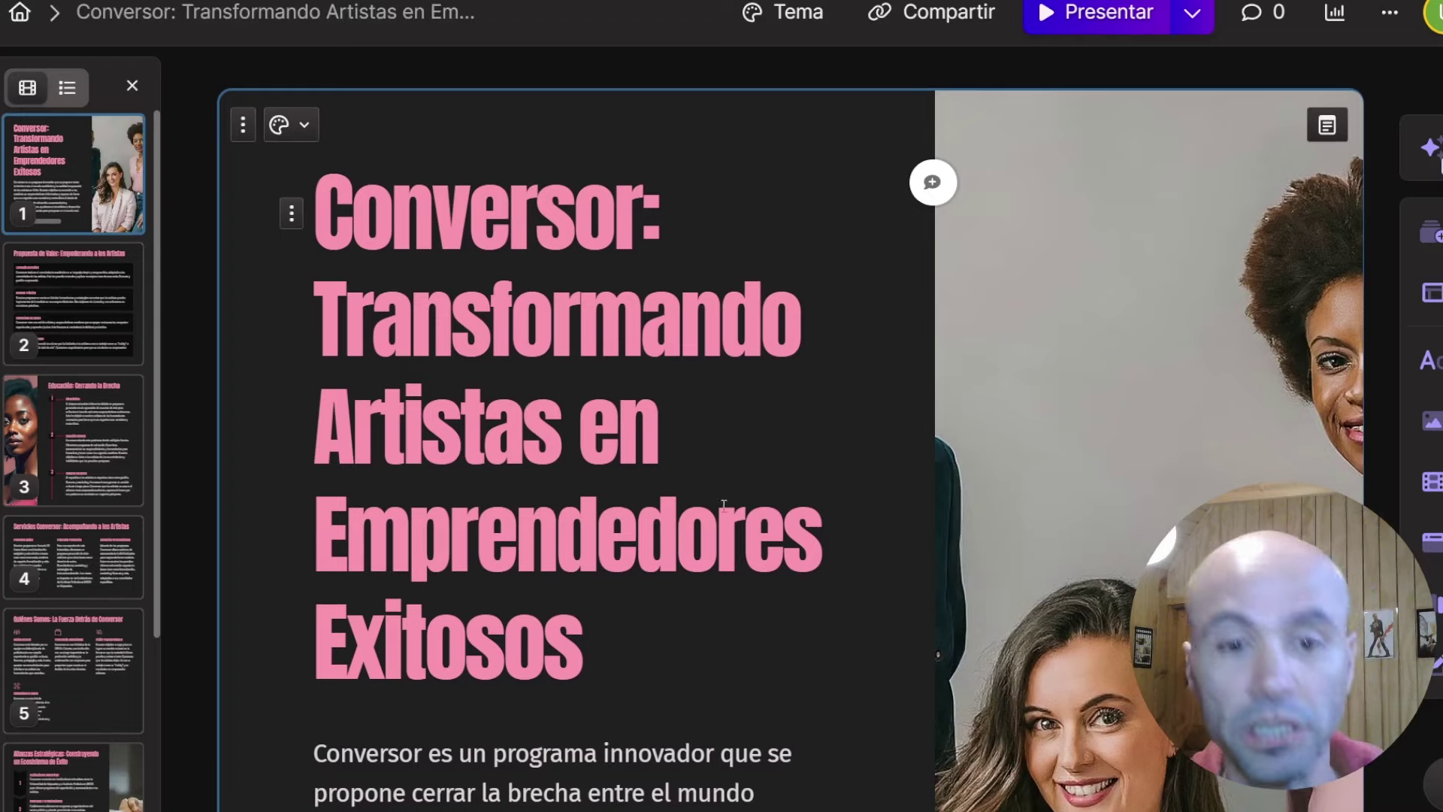
scroll(800, 458, "down", 2)
scroll(767, 506, "down", 2)
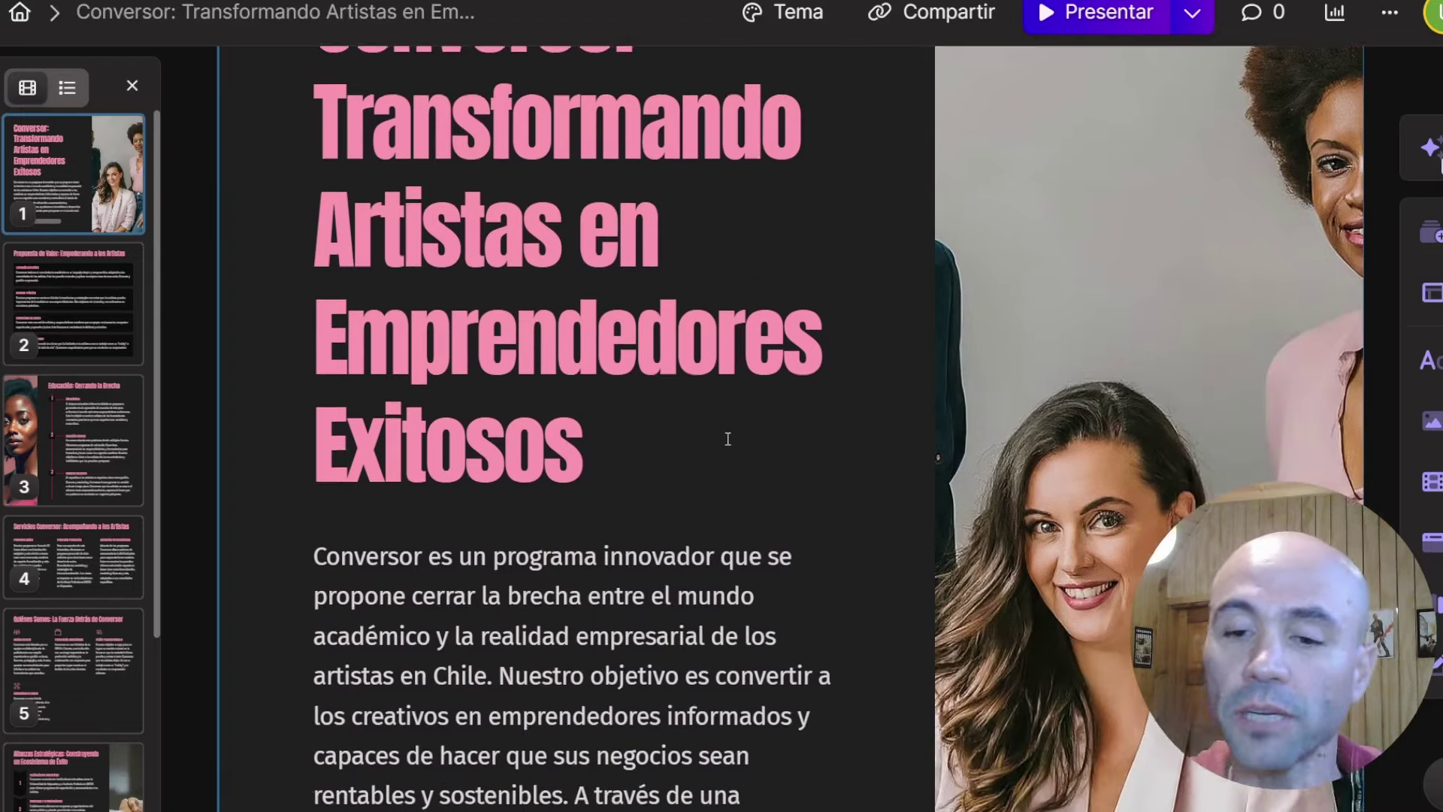
scroll(864, 511, "down", 1)
scroll(1202, 413, "up", 5)
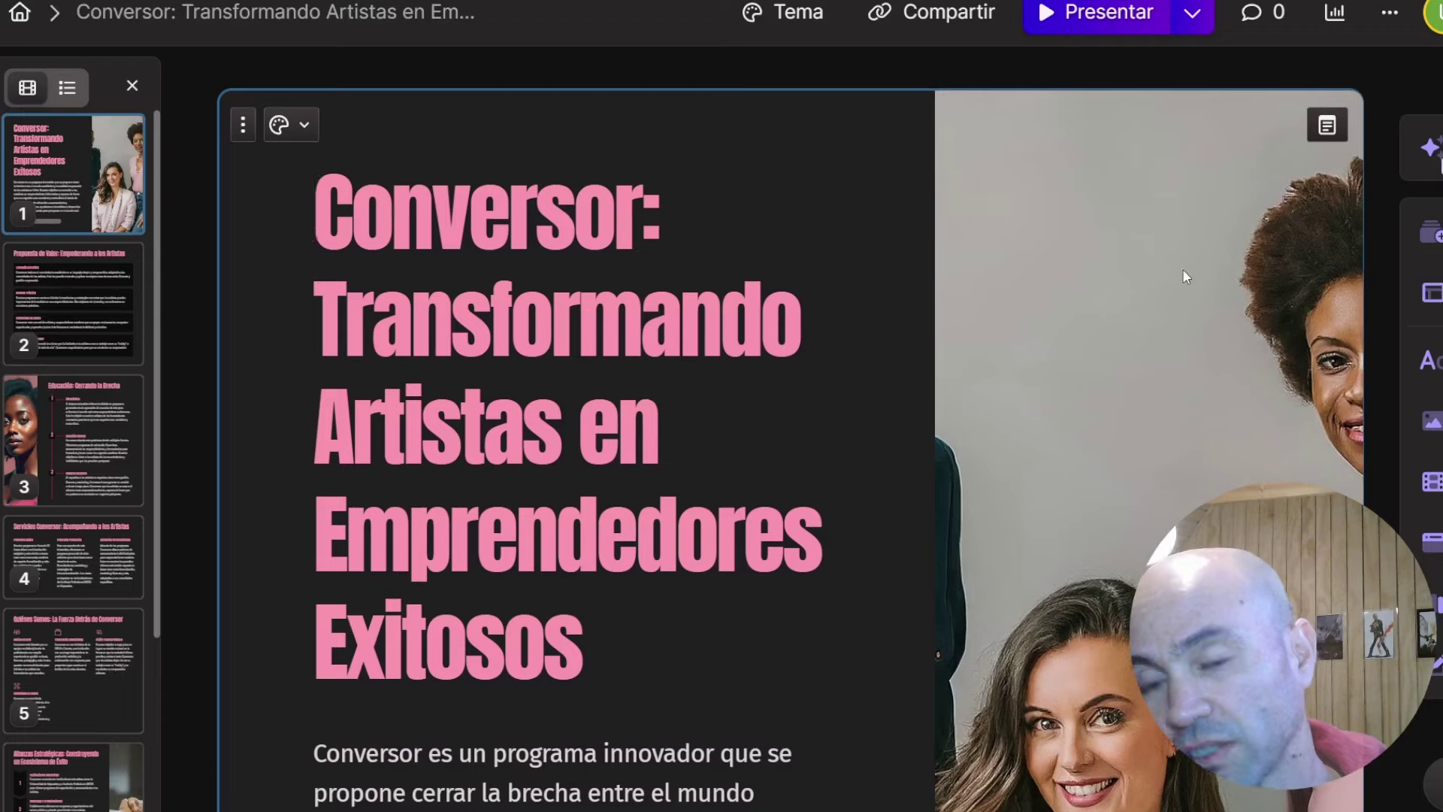
scroll(977, 338, "down", 2)
scroll(749, 423, "down", 2)
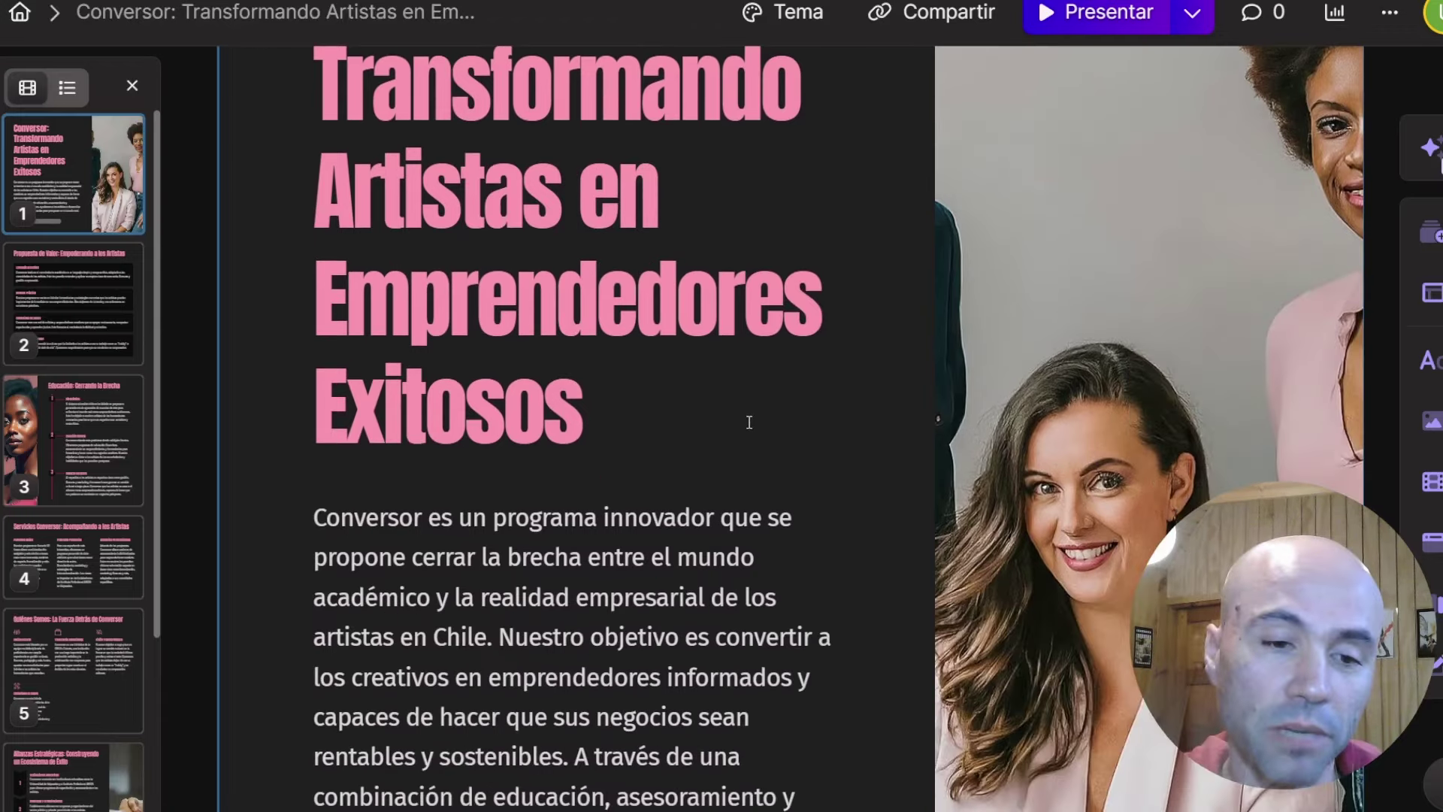
scroll(749, 422, "down", 3)
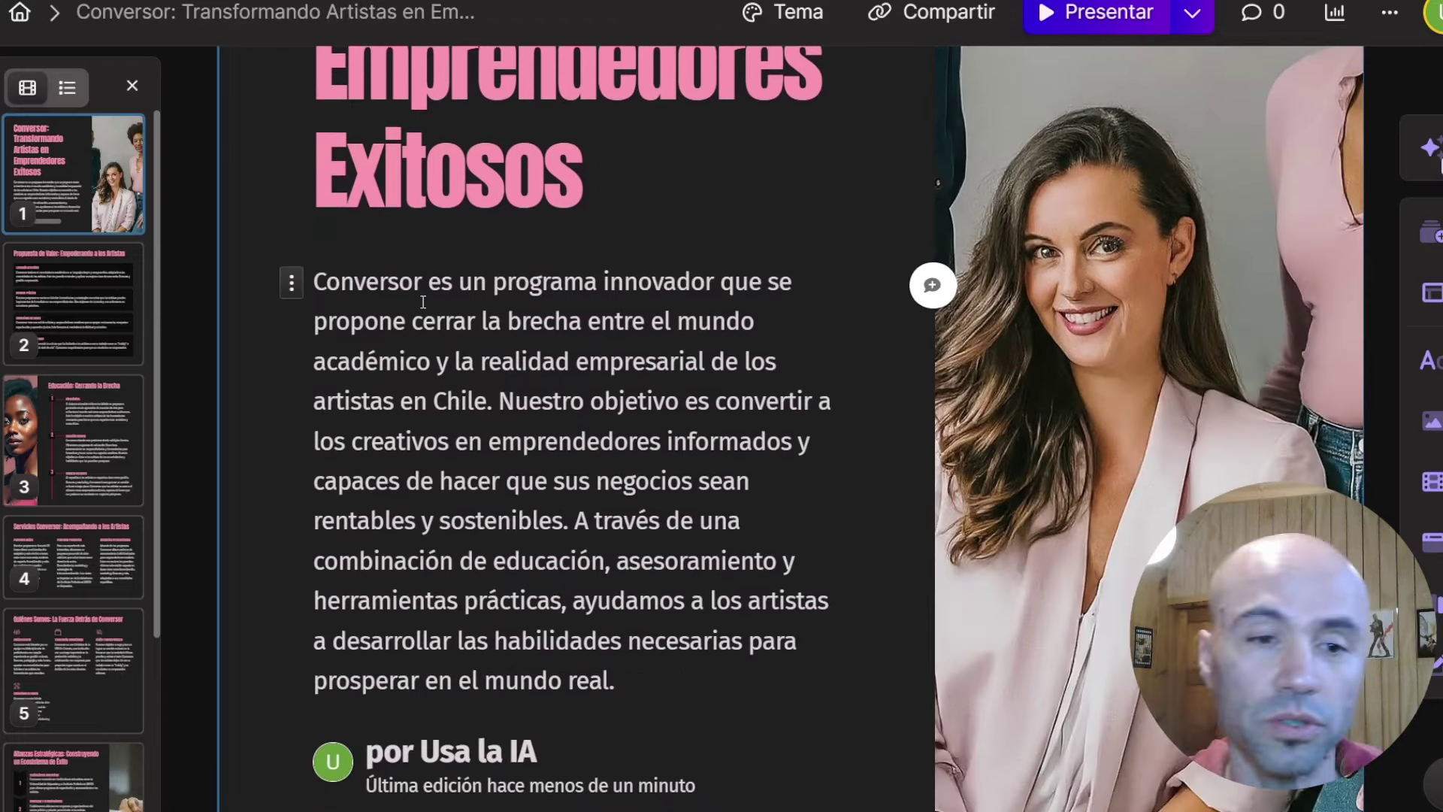
scroll(676, 451, "down", 6)
scroll(771, 549, "down", 3)
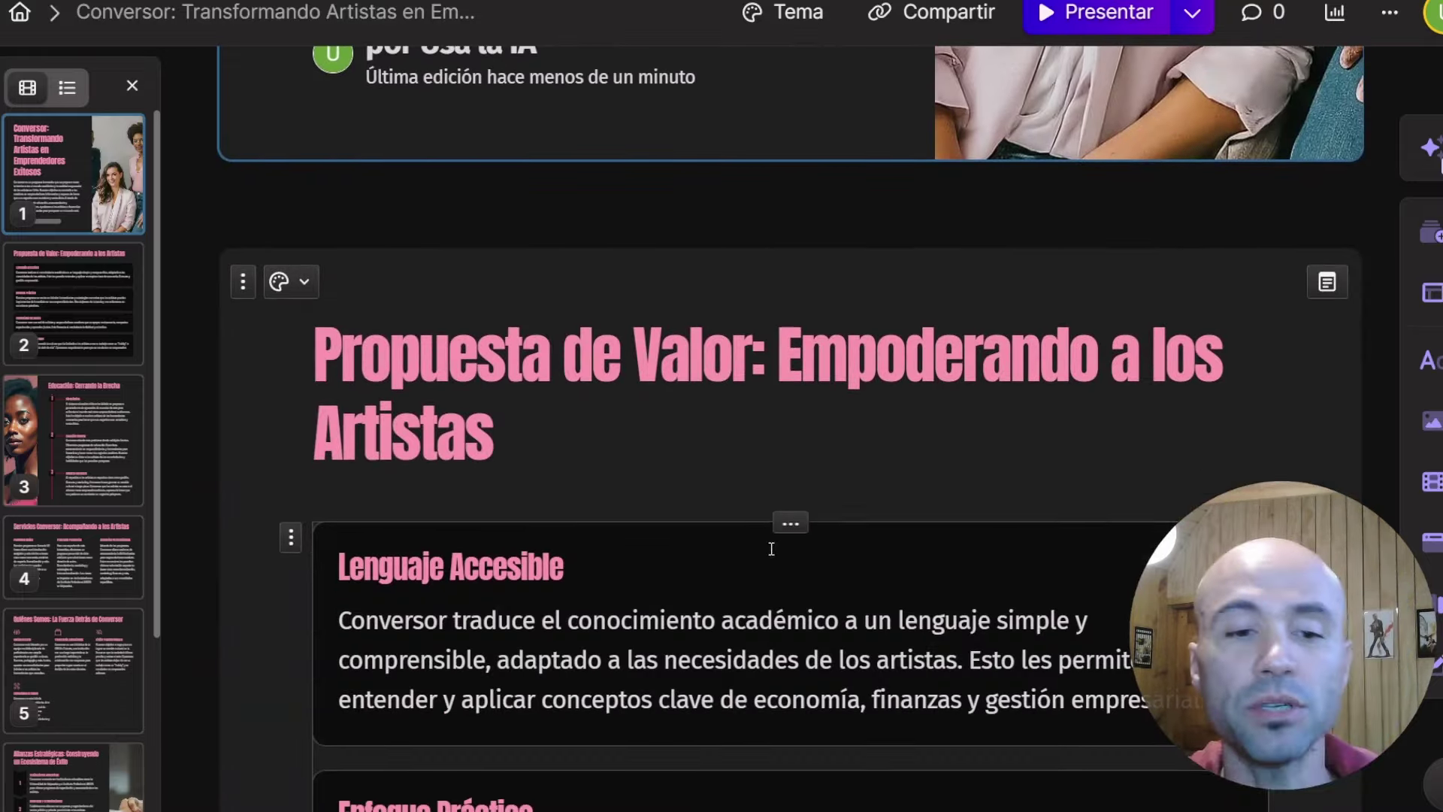
scroll(689, 428, "down", 3)
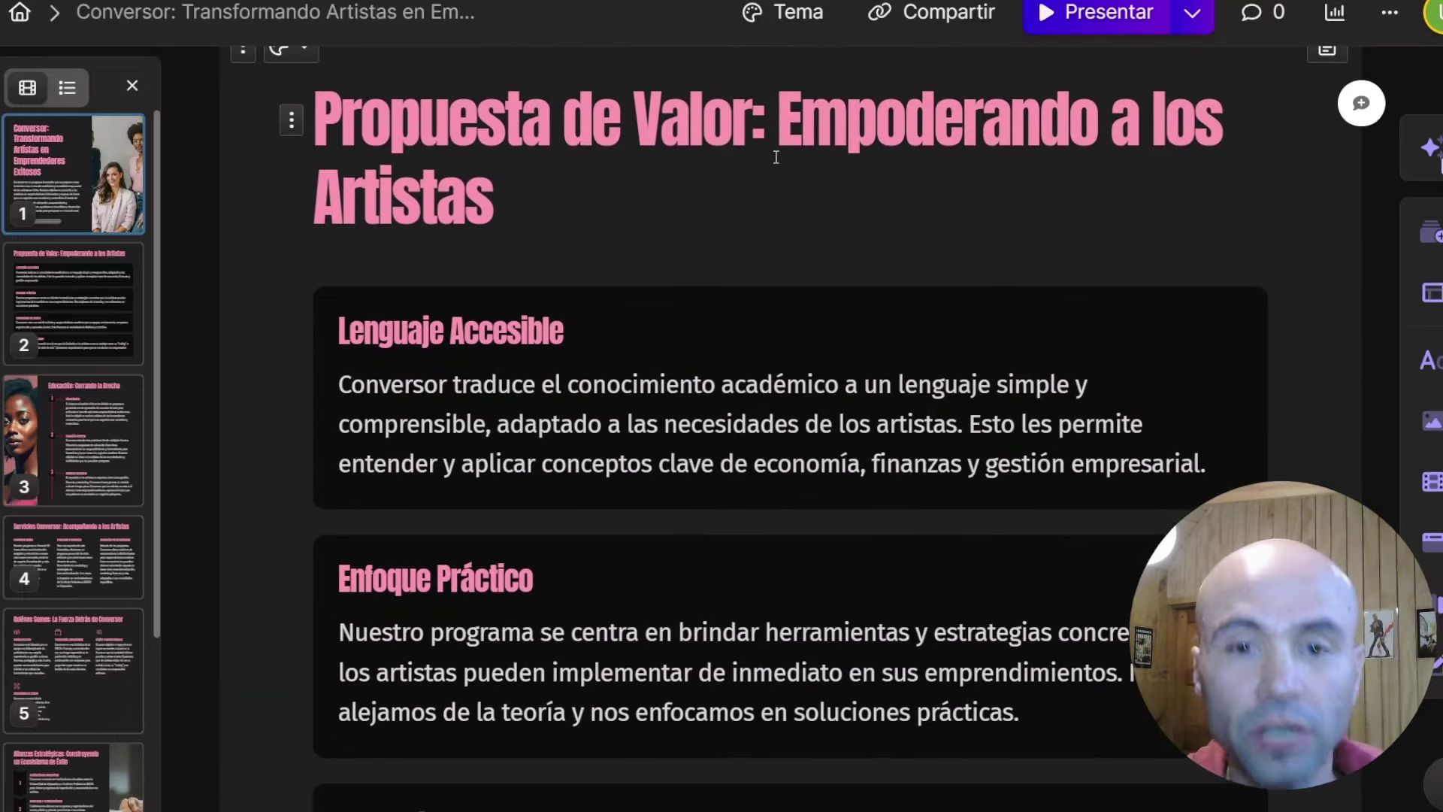
scroll(774, 301, "down", 3)
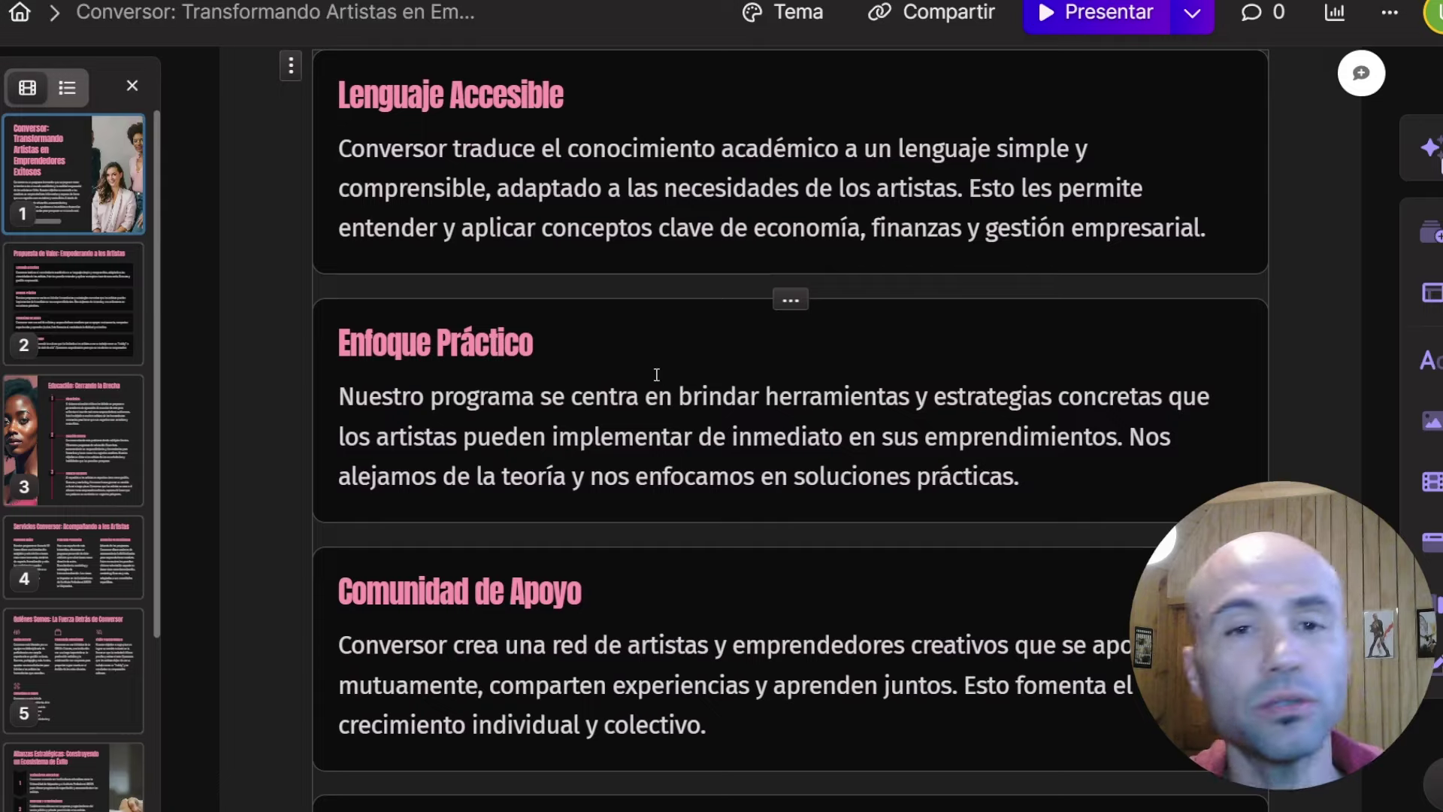
scroll(657, 374, "down", 6)
scroll(655, 373, "down", 5)
scroll(658, 364, "down", 3)
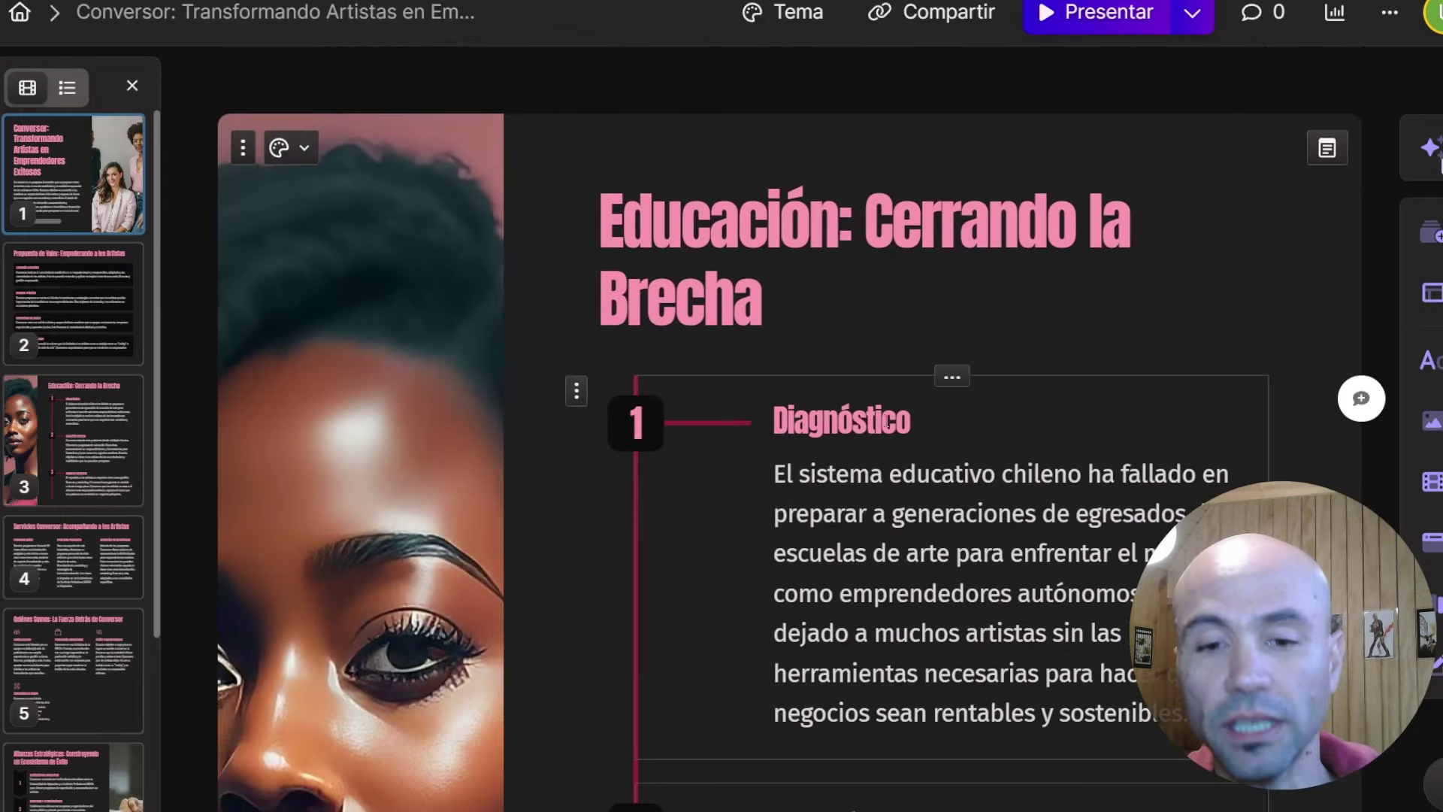
scroll(888, 424, "down", 3)
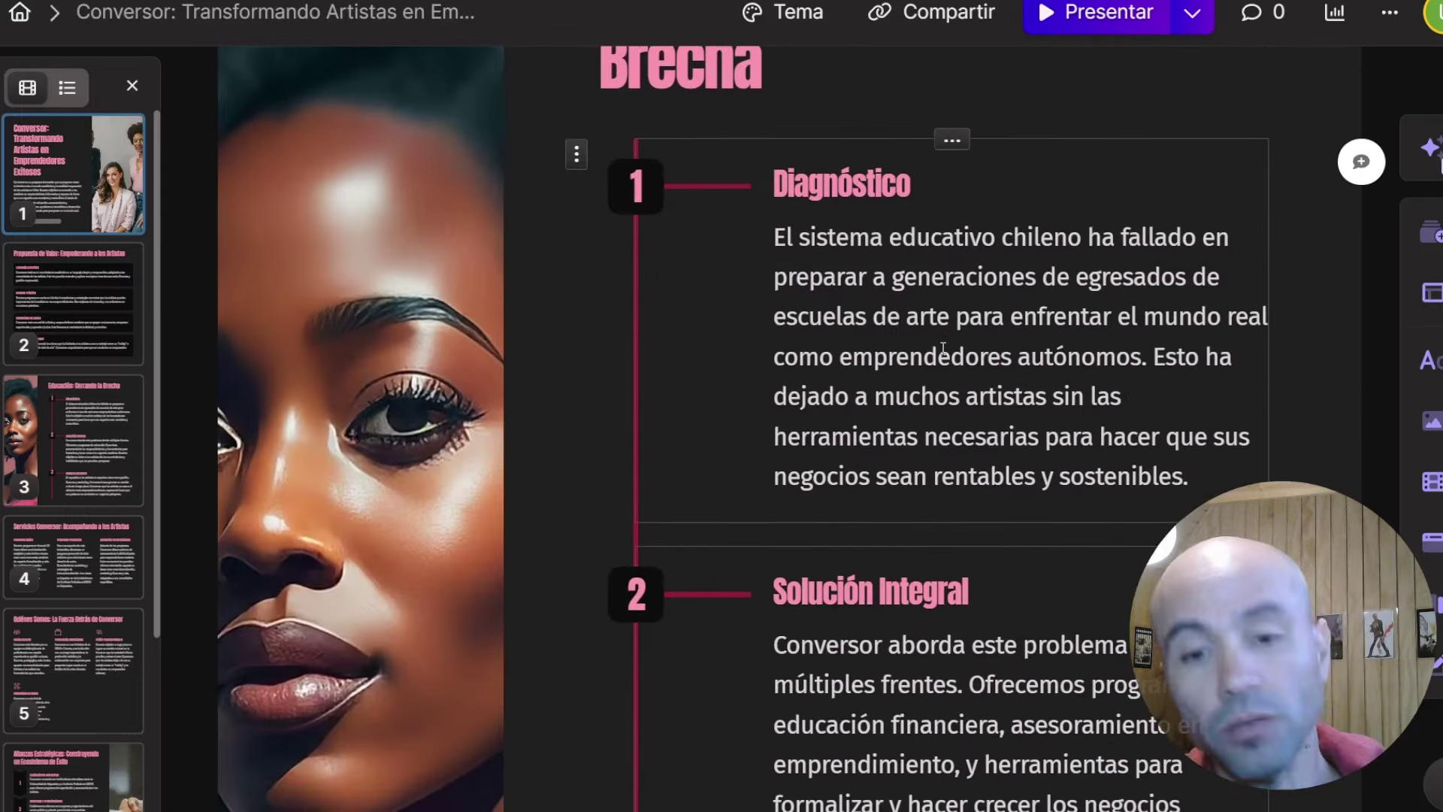
scroll(932, 361, "down", 3)
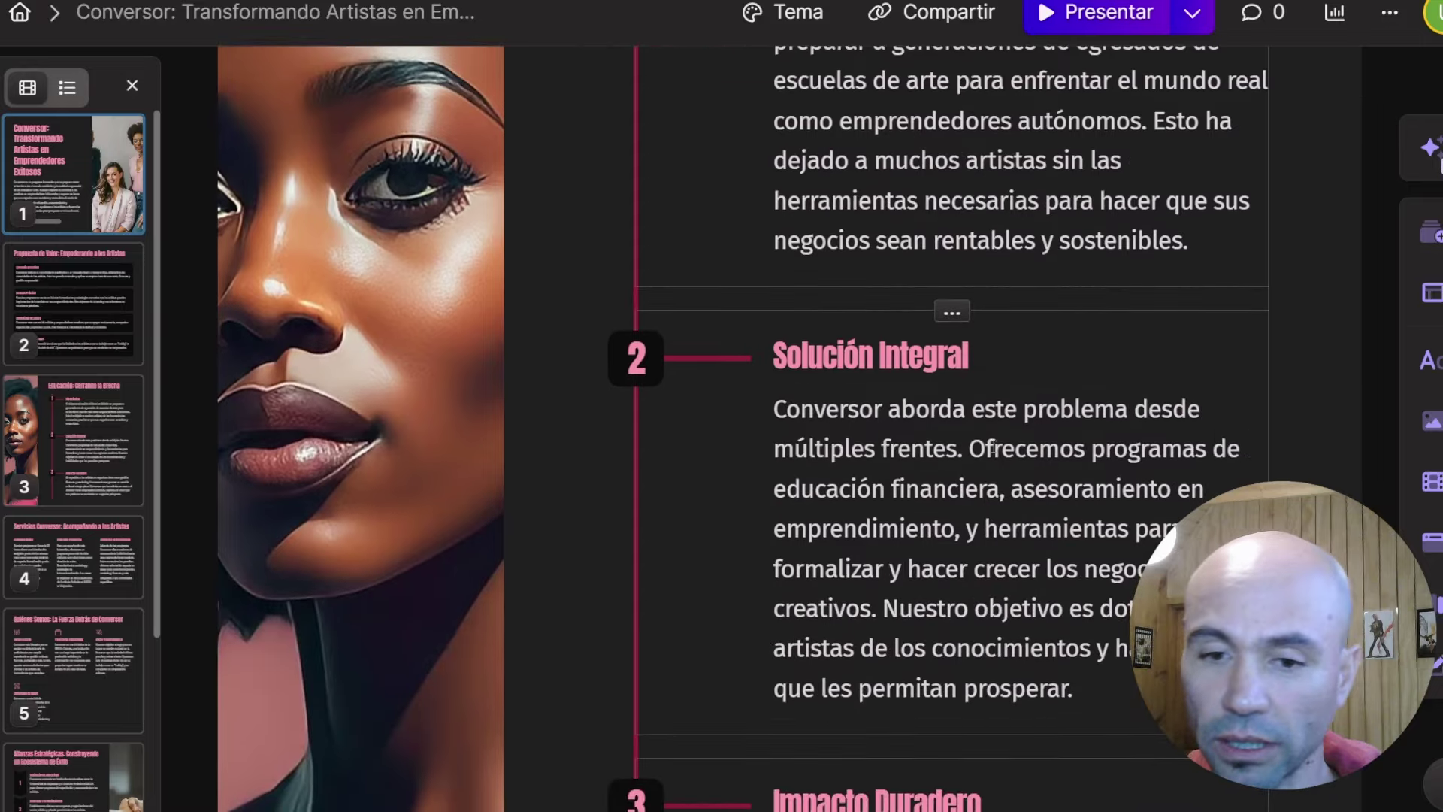
scroll(991, 443, "down", 3)
scroll(985, 427, "up", 5)
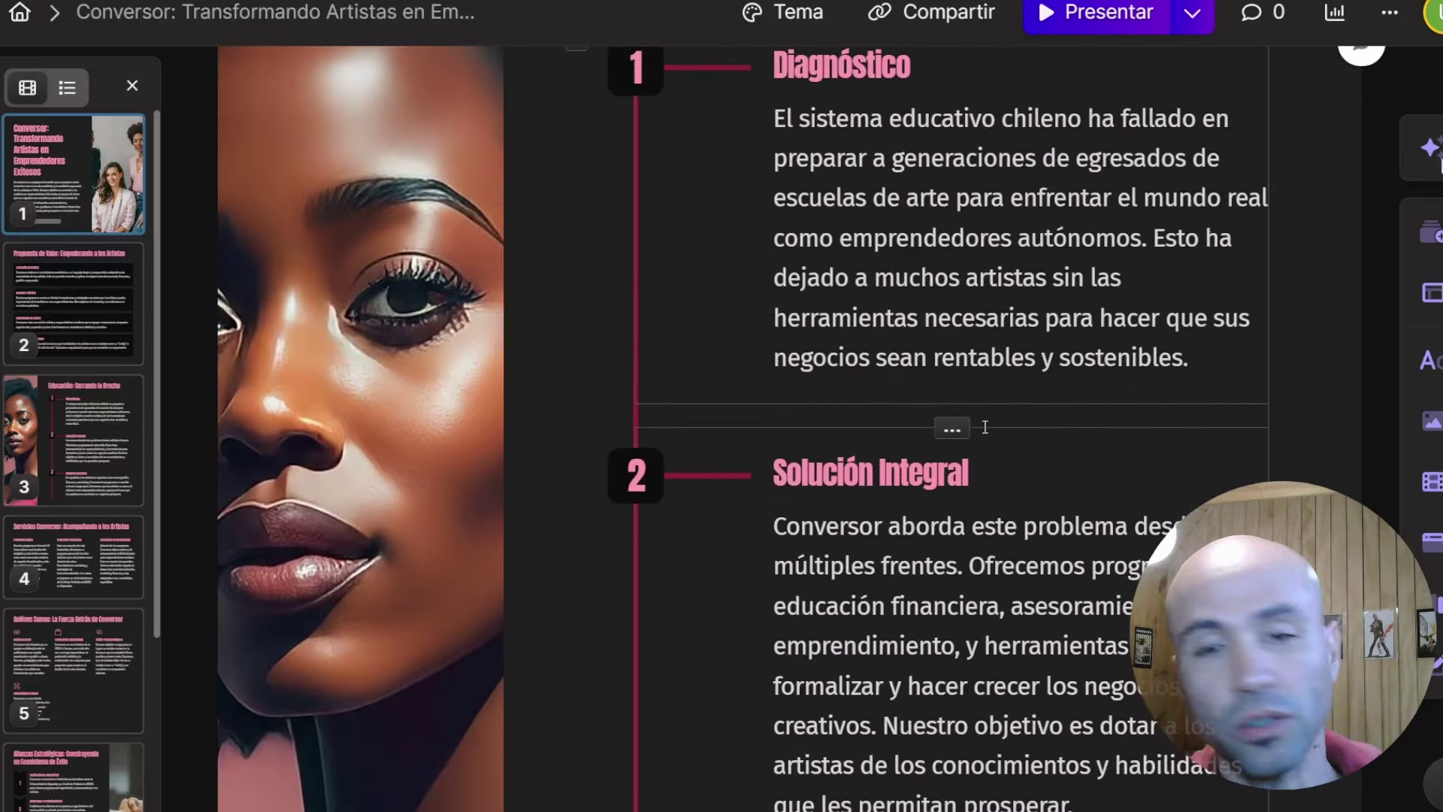
scroll(676, 338, "up", 4)
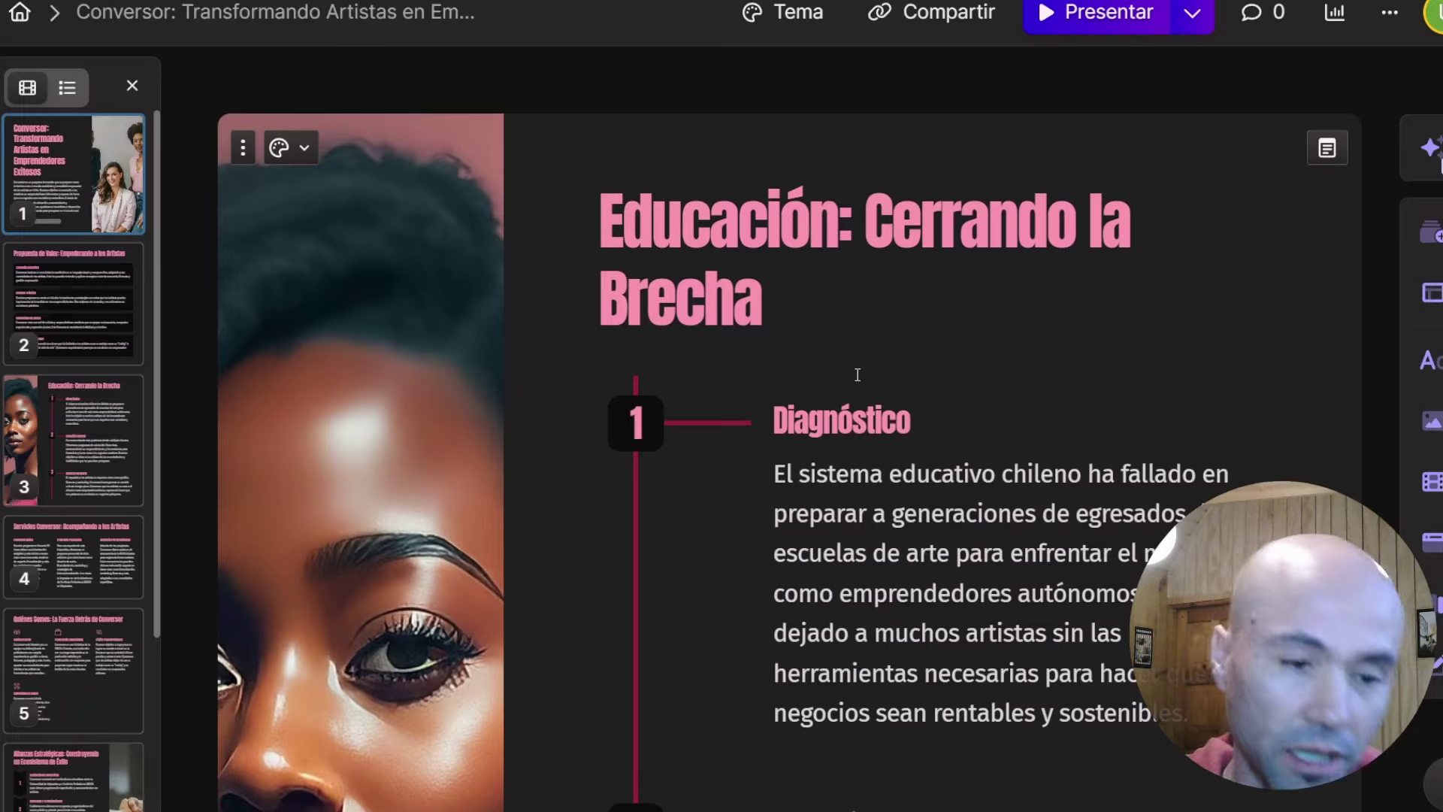
scroll(346, 222, "down", 3)
scroll(368, 213, "down", 4)
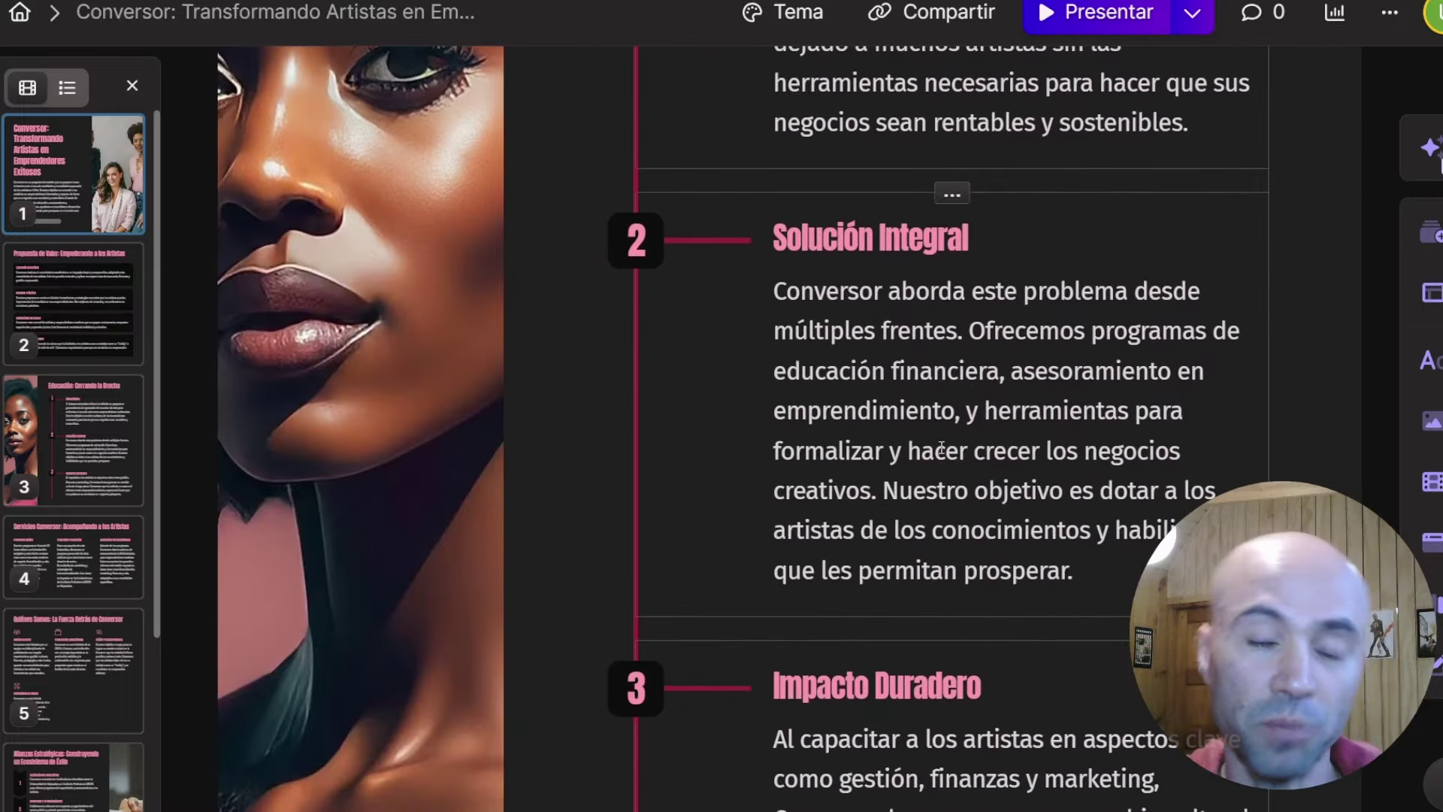
scroll(844, 383, "down", 4)
scroll(843, 383, "down", 3)
scroll(843, 383, "down", 3)
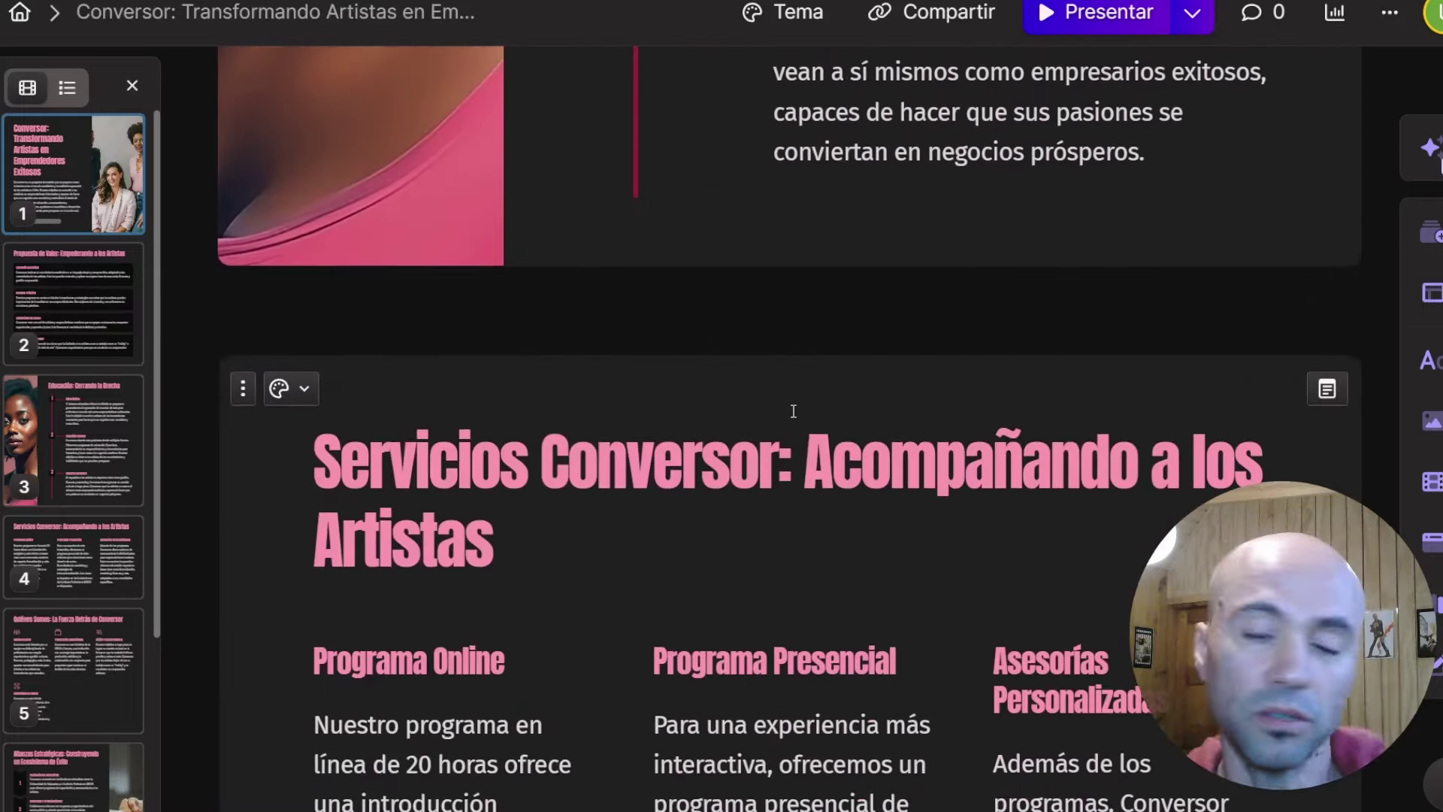
scroll(793, 411, "down", 3)
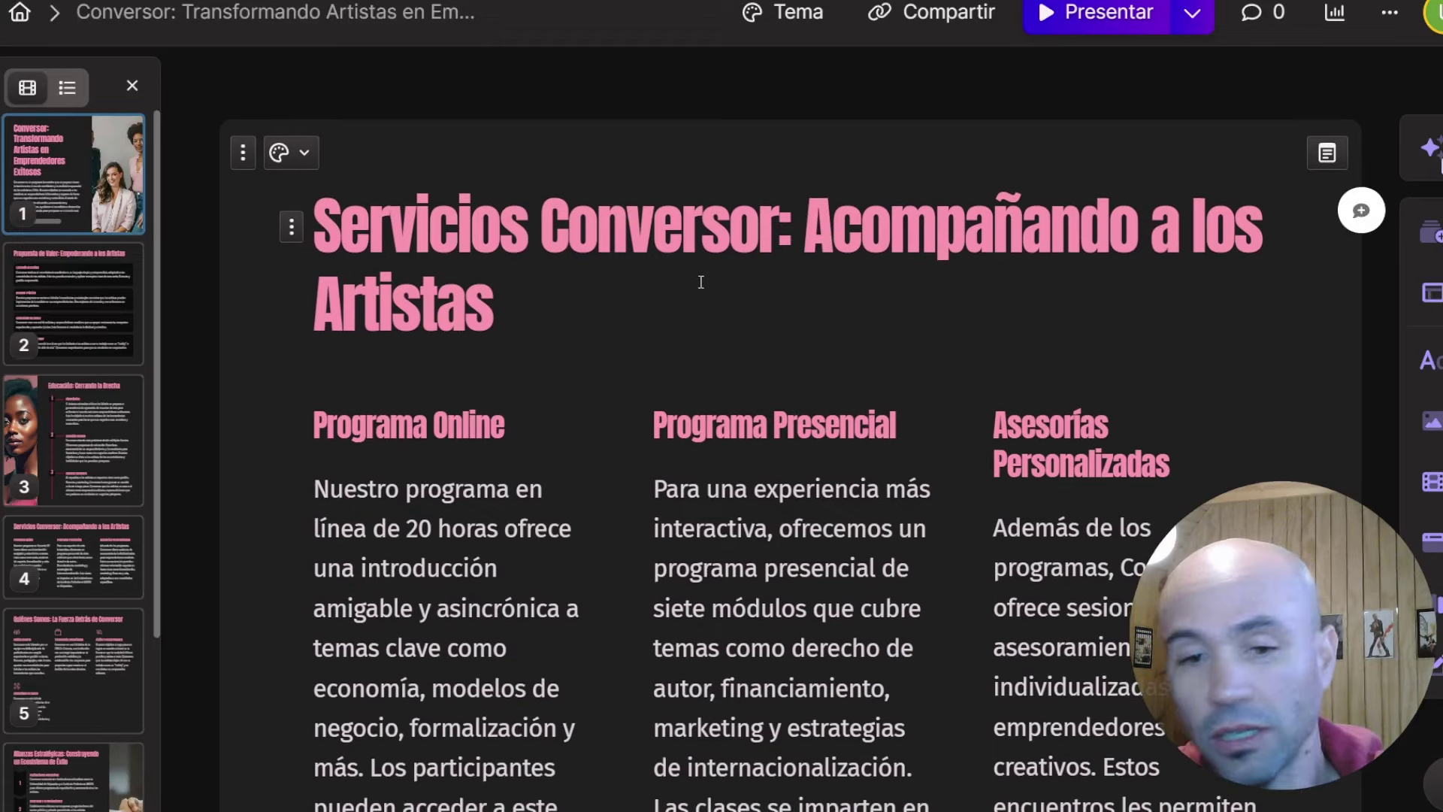
scroll(727, 285, "down", 3)
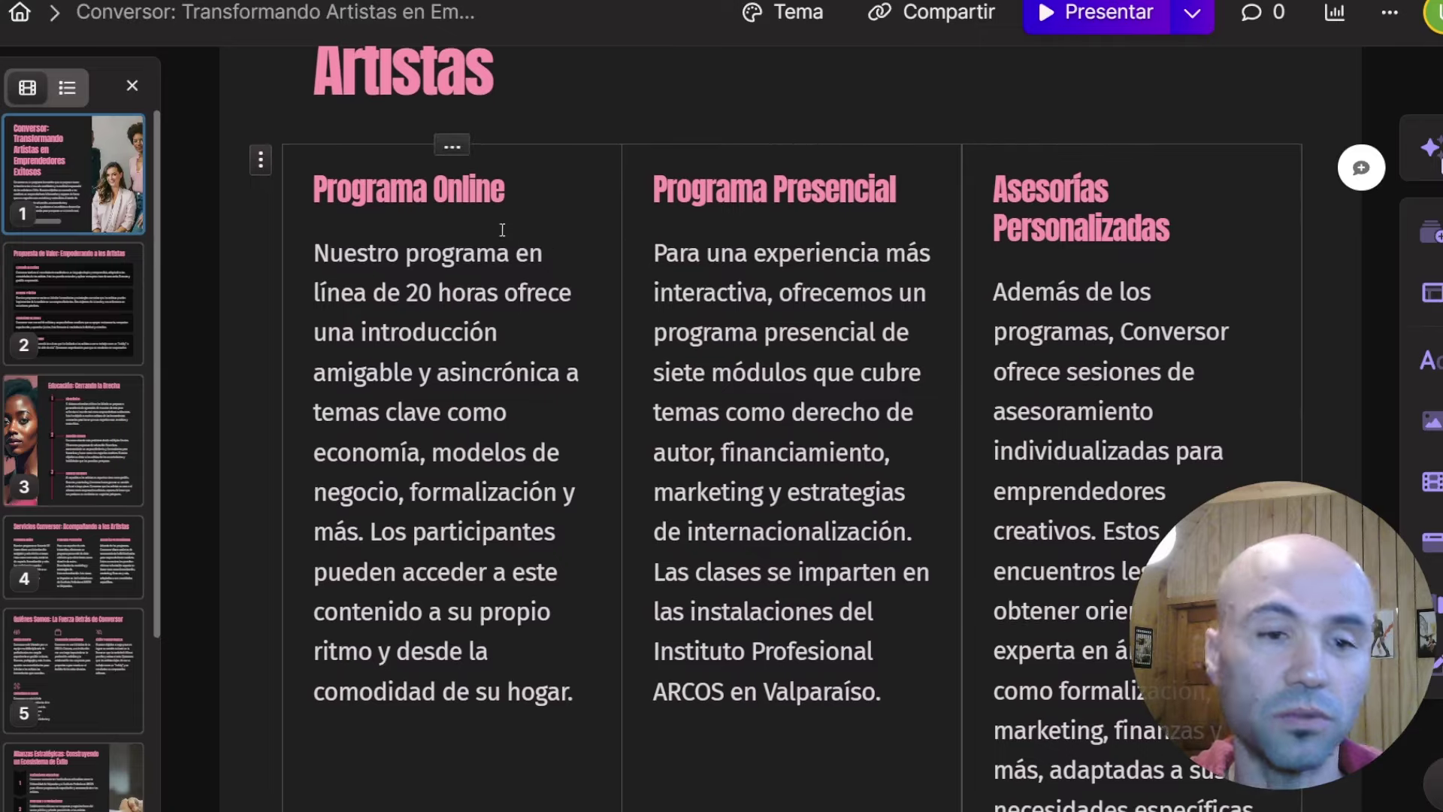
scroll(1005, 316, "down", 4)
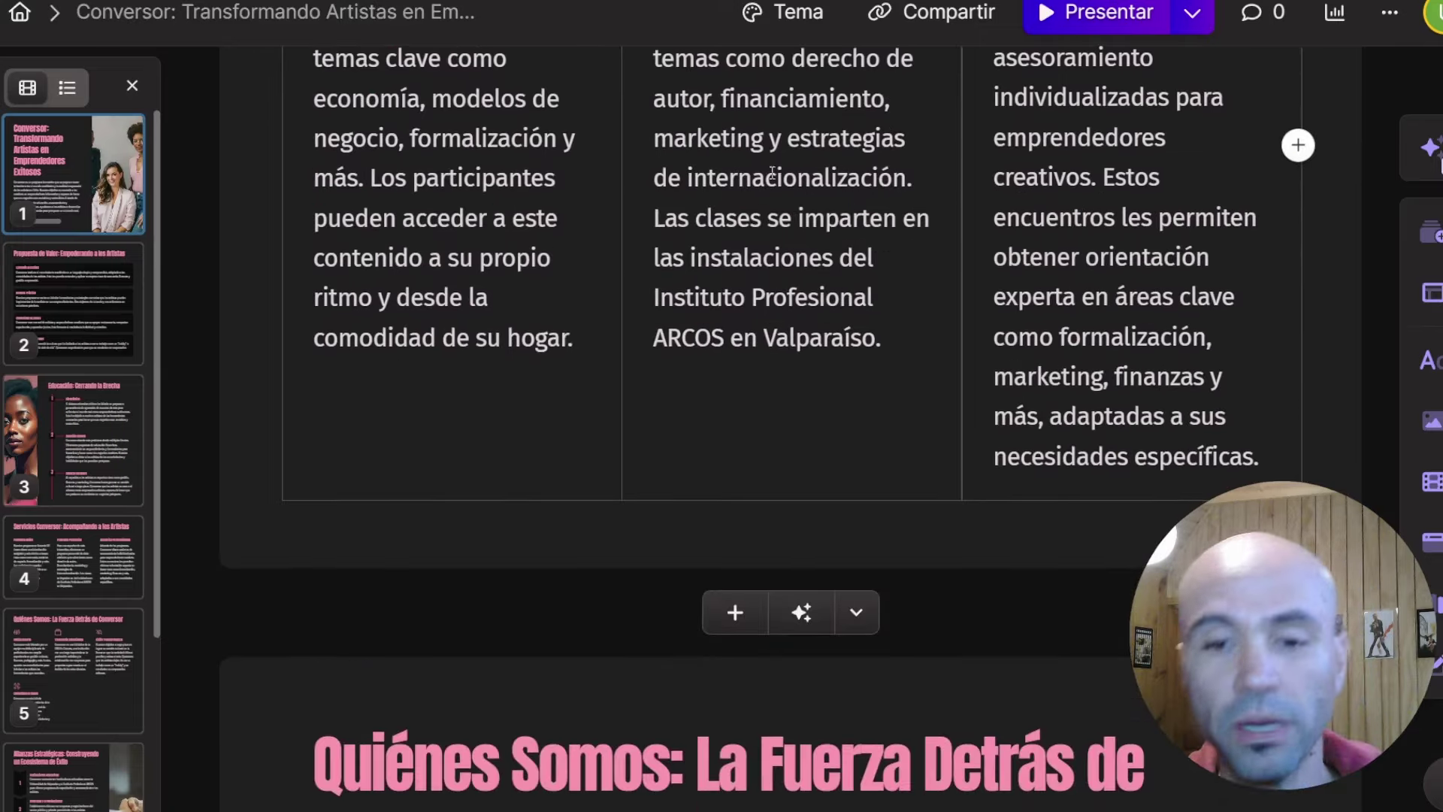
scroll(1052, 339, "down", 6)
scroll(1166, 374, "down", 2)
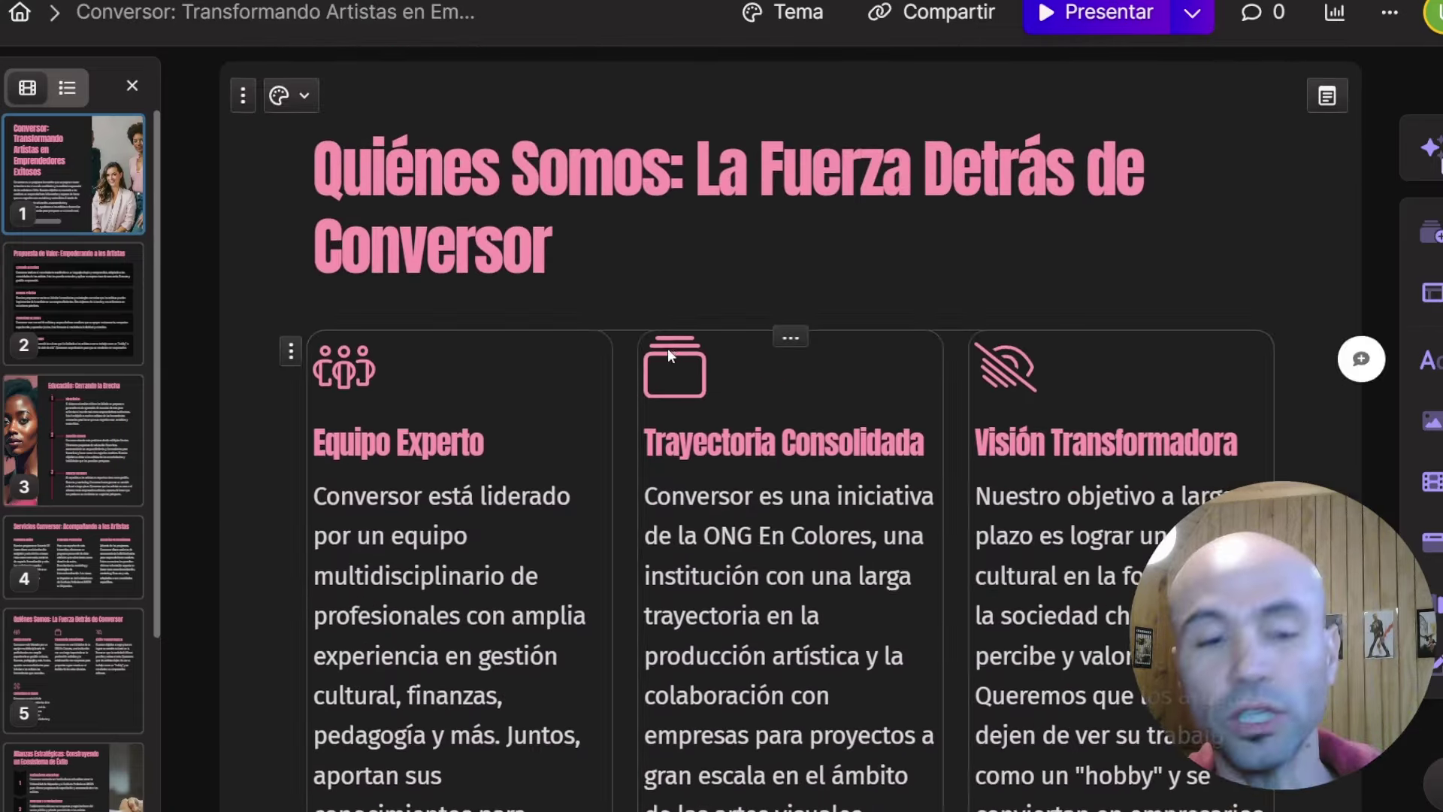
scroll(667, 349, "down", 5)
scroll(700, 388, "down", 6)
scroll(780, 409, "down", 1)
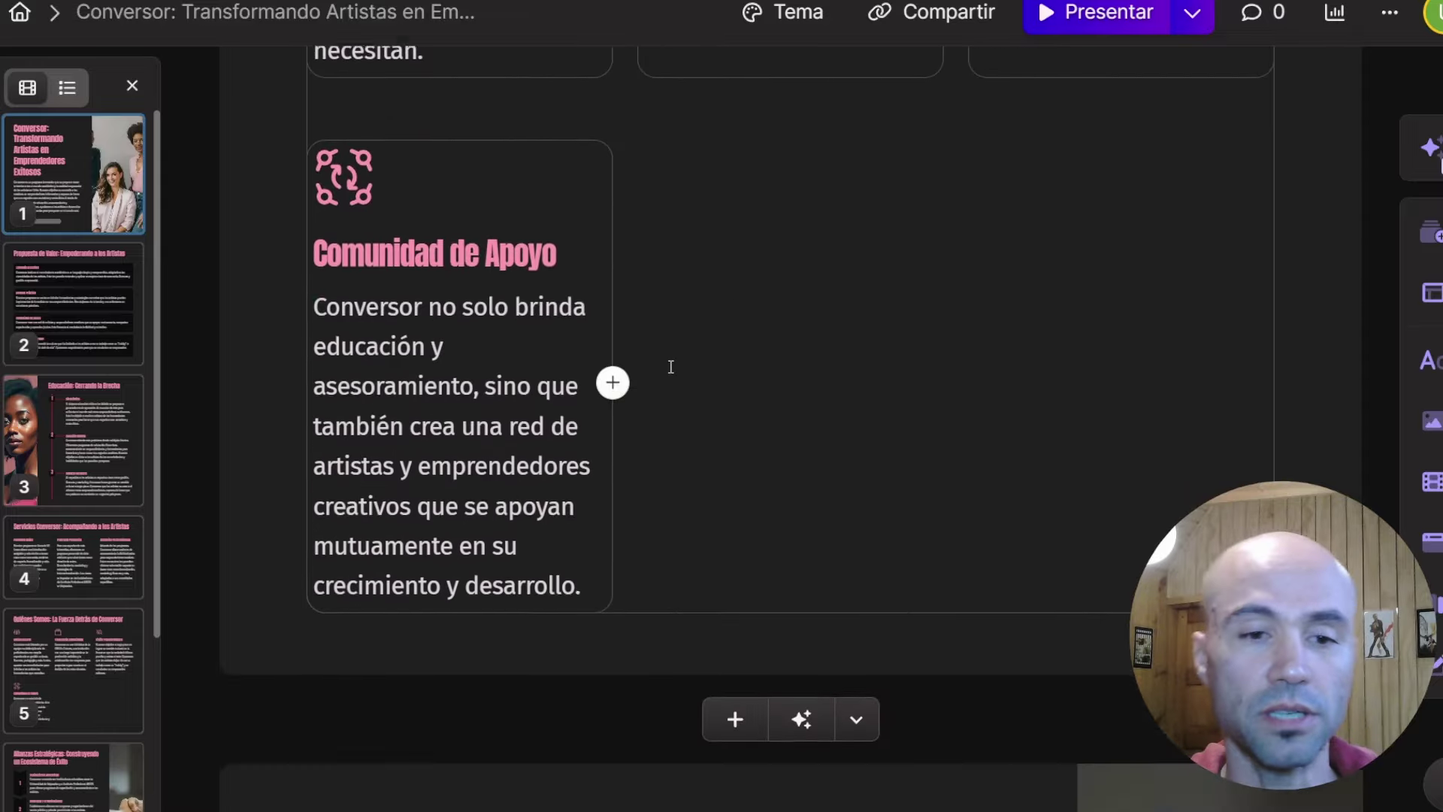
scroll(670, 367, "down", 5)
scroll(666, 363, "down", 5)
scroll(663, 385, "down", 1)
mouse_move(567, 302)
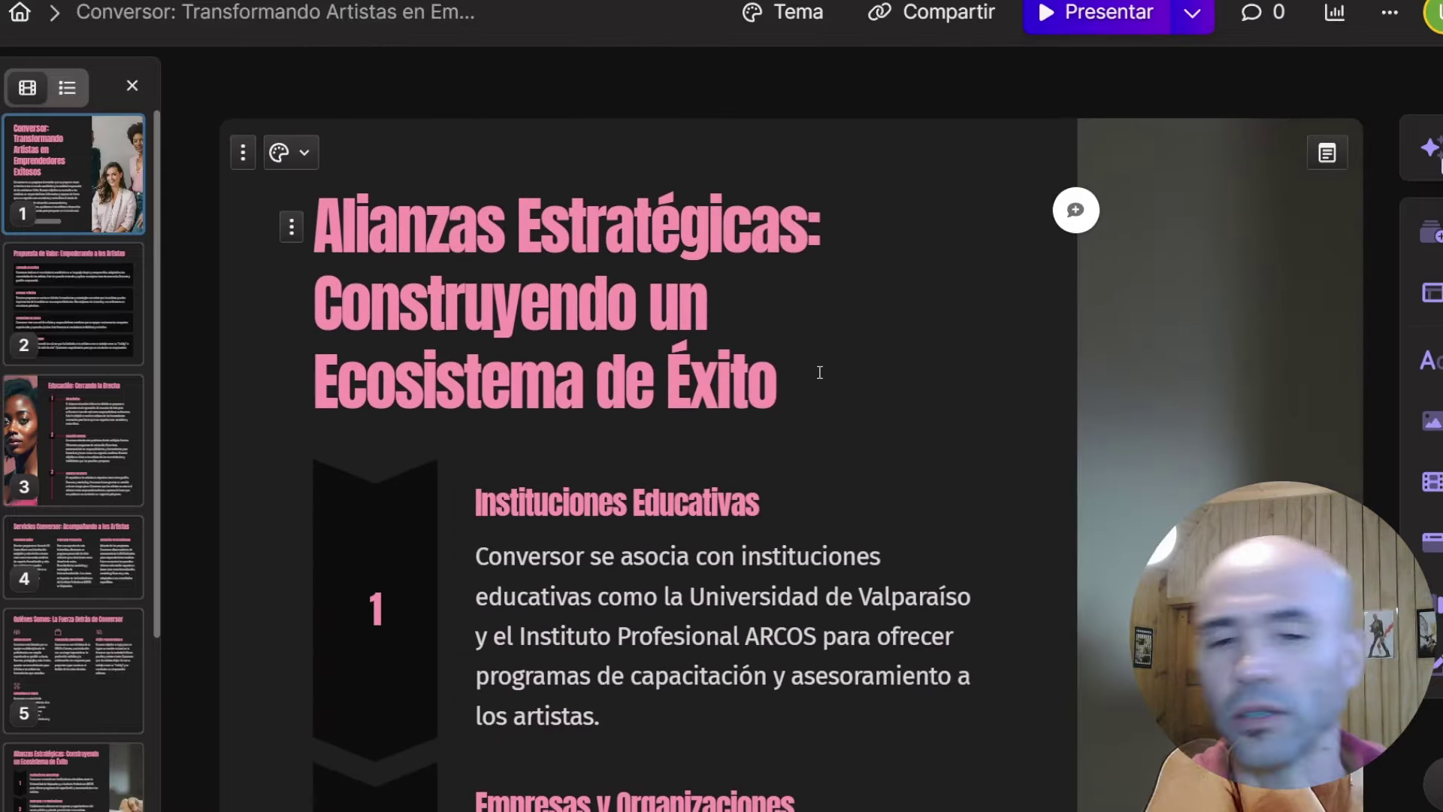
scroll(796, 368, "down", 3)
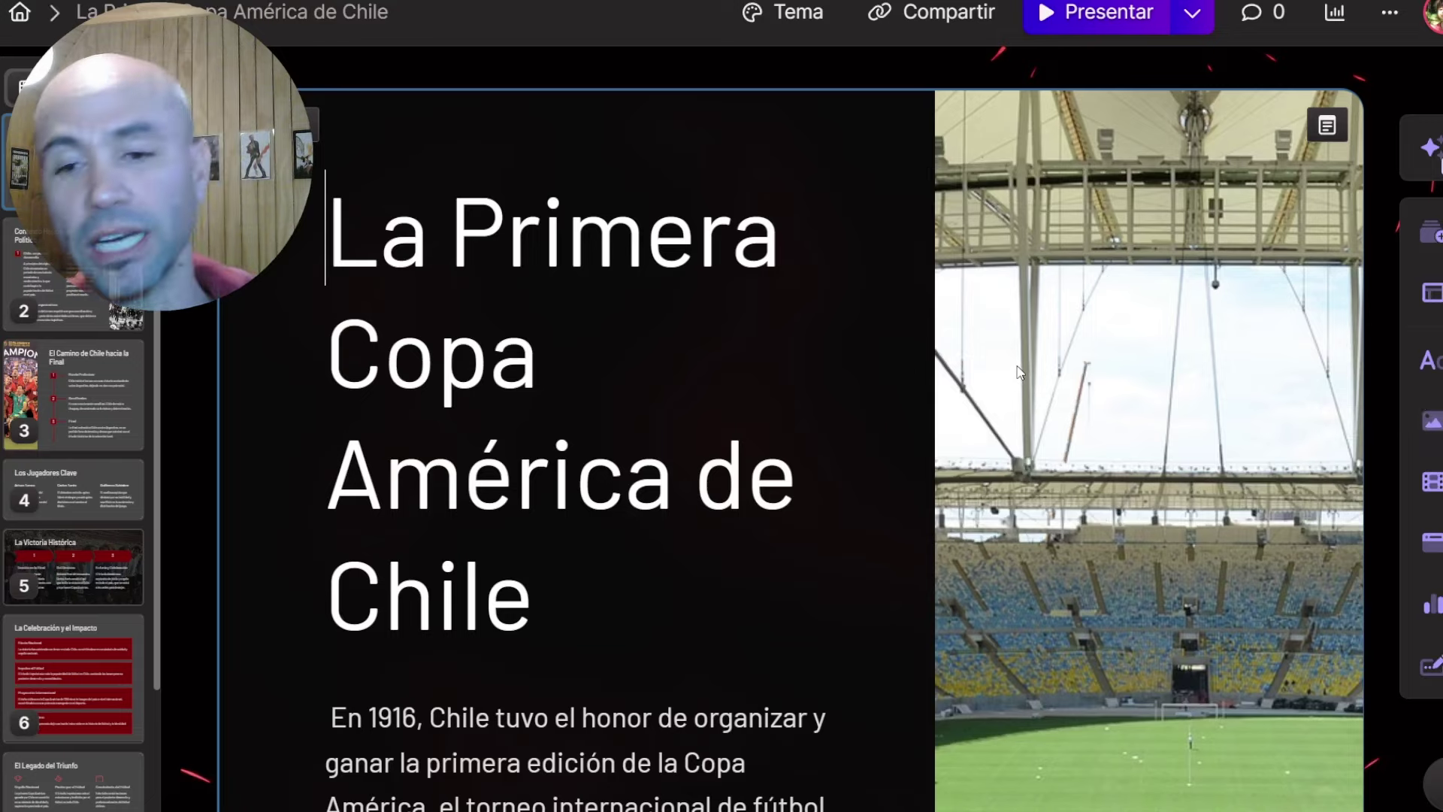
scroll(1018, 368, "down", 3)
scroll(1016, 368, "down", 3)
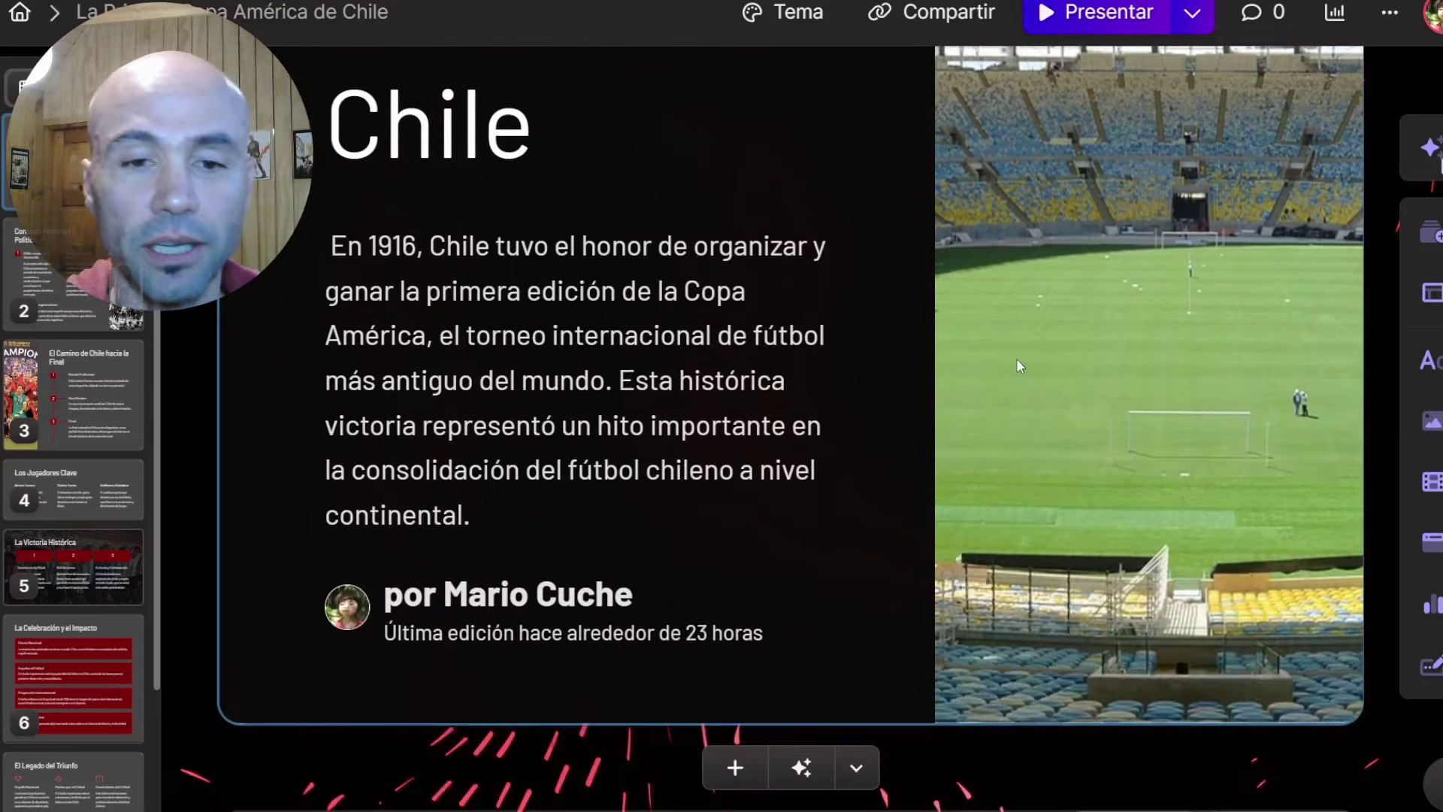
mouse_move(575, 380)
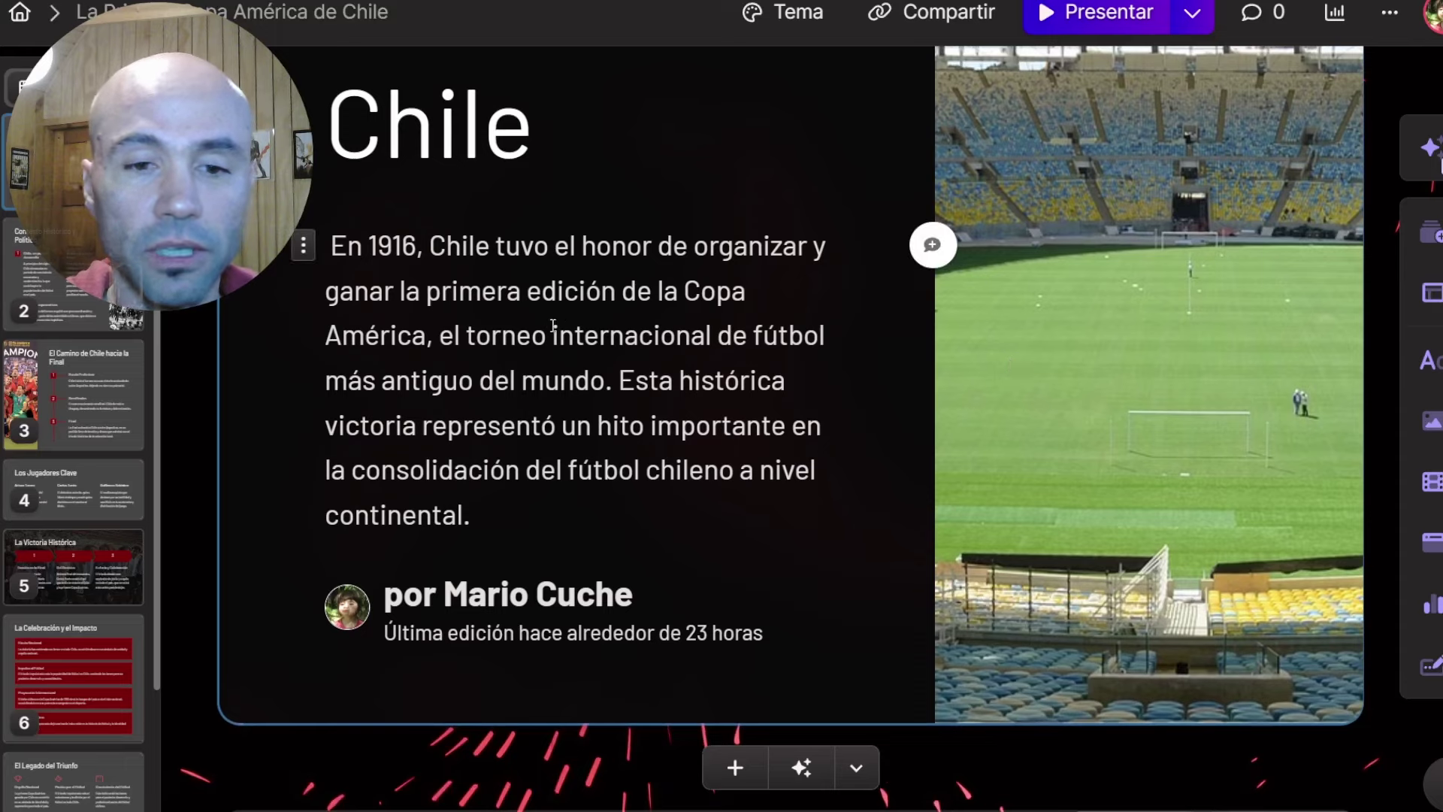
scroll(554, 325, "up", 6)
scroll(743, 353, "down", 4)
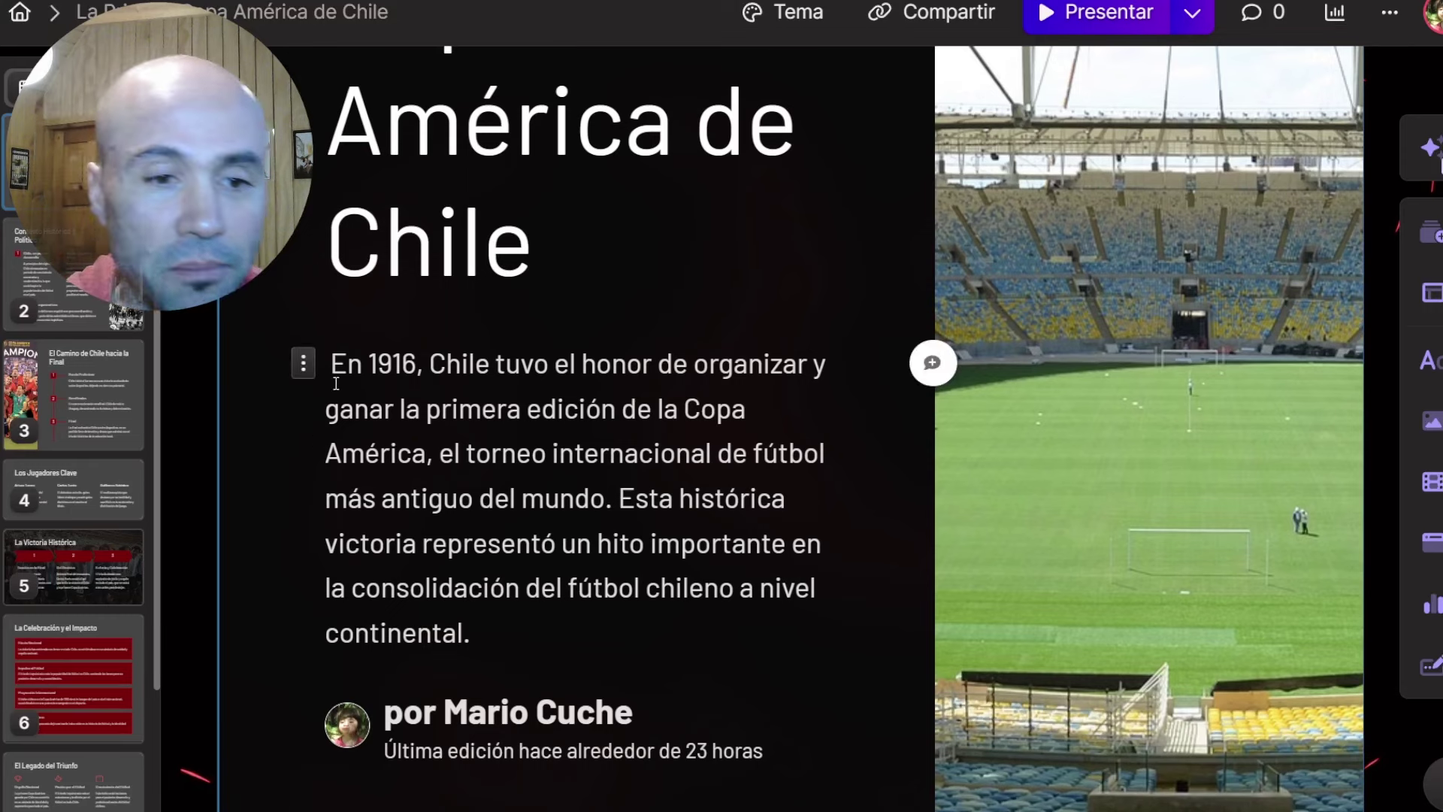
mouse_move(379, 373)
left_mouse_down()
mouse_move(645, 429)
mouse_move(593, 452)
mouse_move(615, 500)
mouse_move(611, 543)
mouse_move(640, 590)
left_mouse_up()
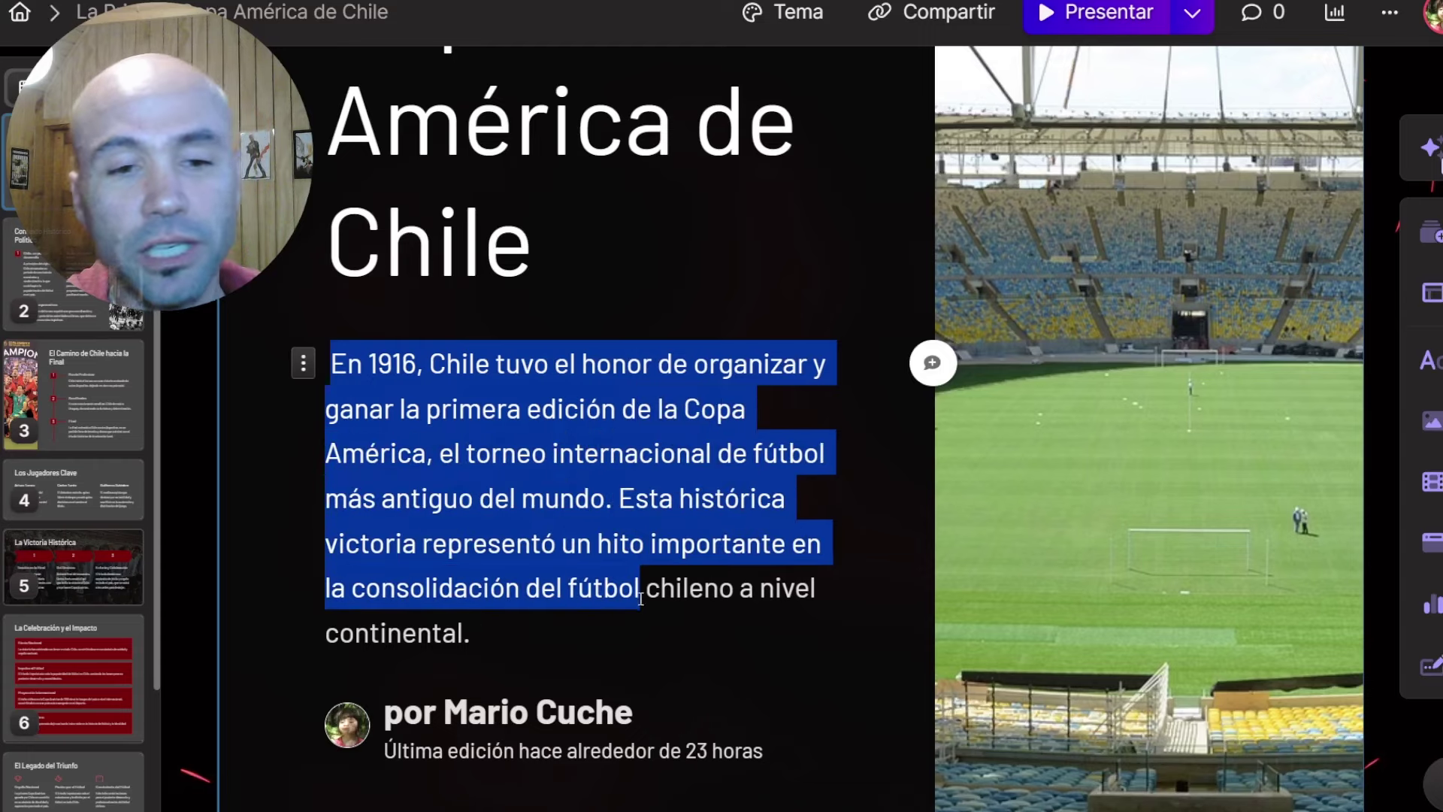
left_click(762, 453)
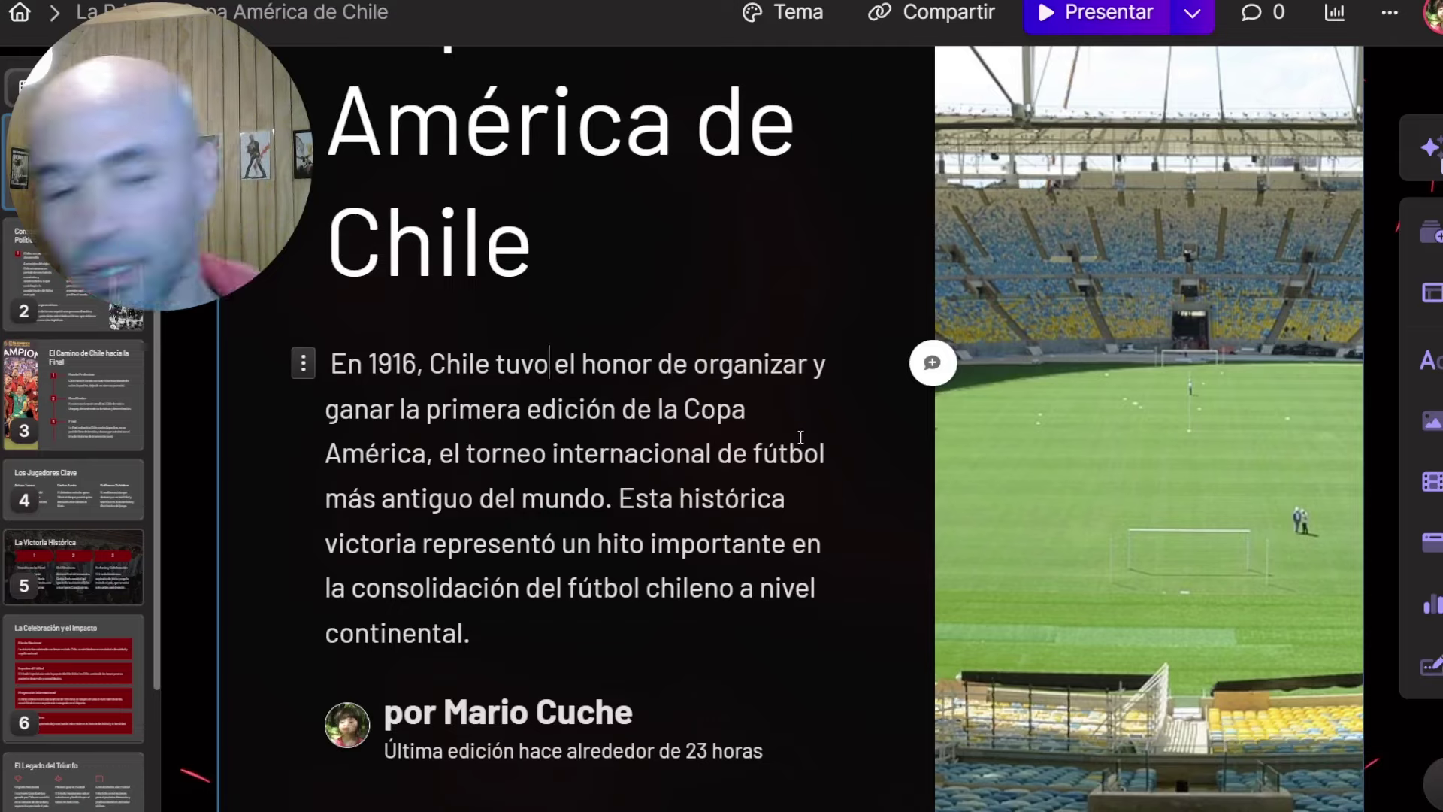
scroll(789, 428, "down", 5)
scroll(774, 397, "down", 3)
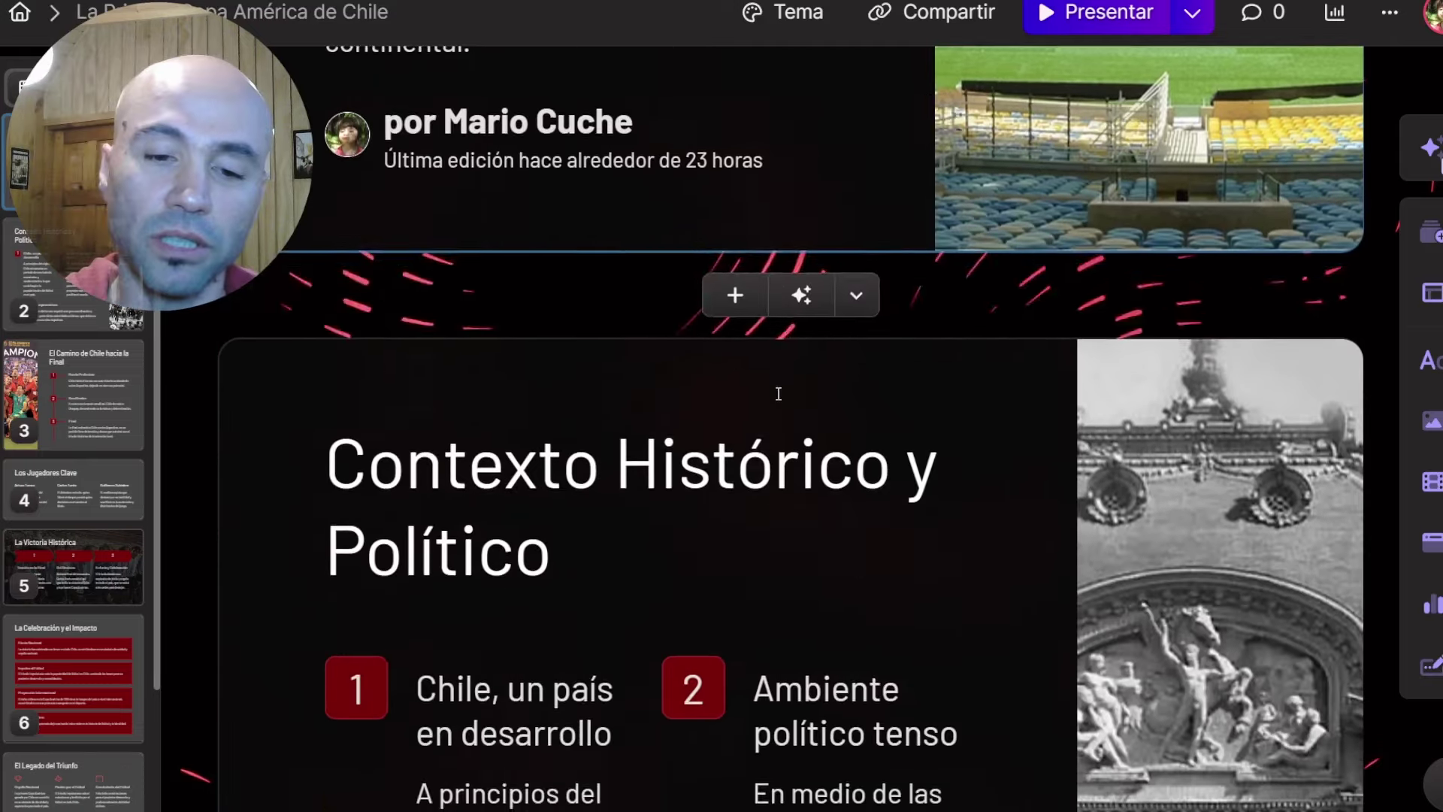
scroll(774, 390, "down", 3)
scroll(676, 338, "down", 3)
scroll(538, 279, "down", 2)
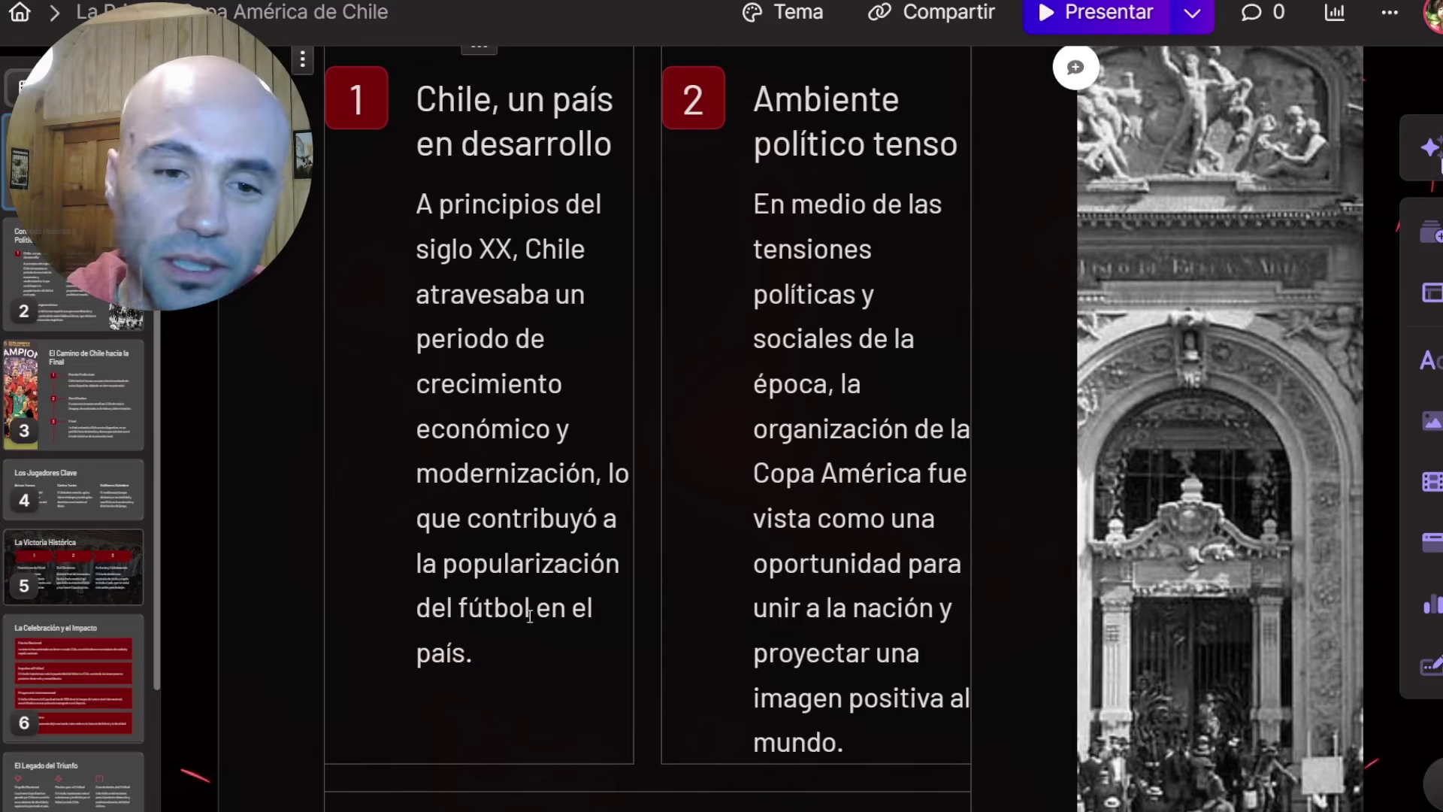
scroll(1052, 553, "down", 3)
scroll(975, 493, "down", 5)
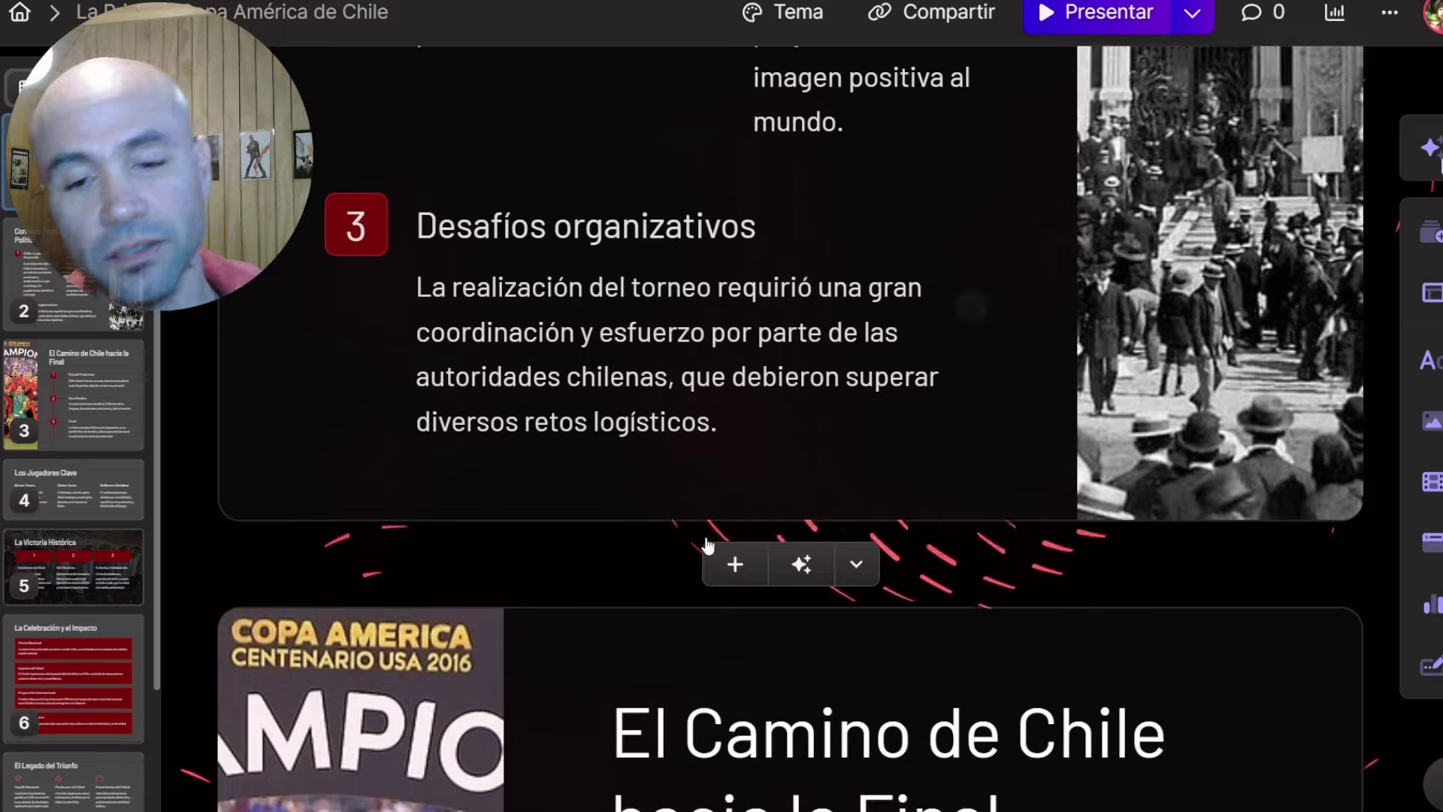
scroll(706, 543, "down", 3)
scroll(389, 208, "down", 4)
scroll(369, 451, "down", 2)
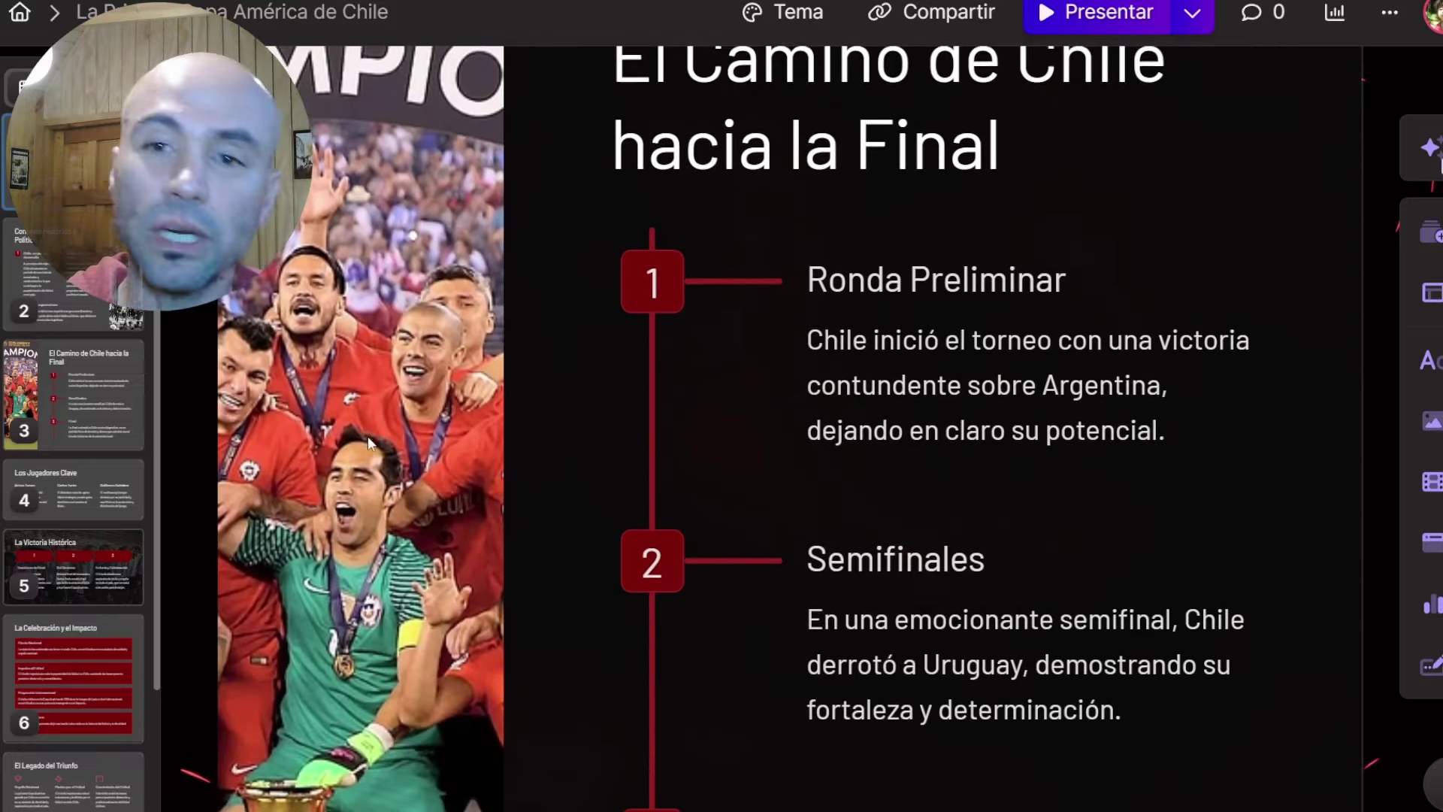
scroll(934, 376, "up", 3)
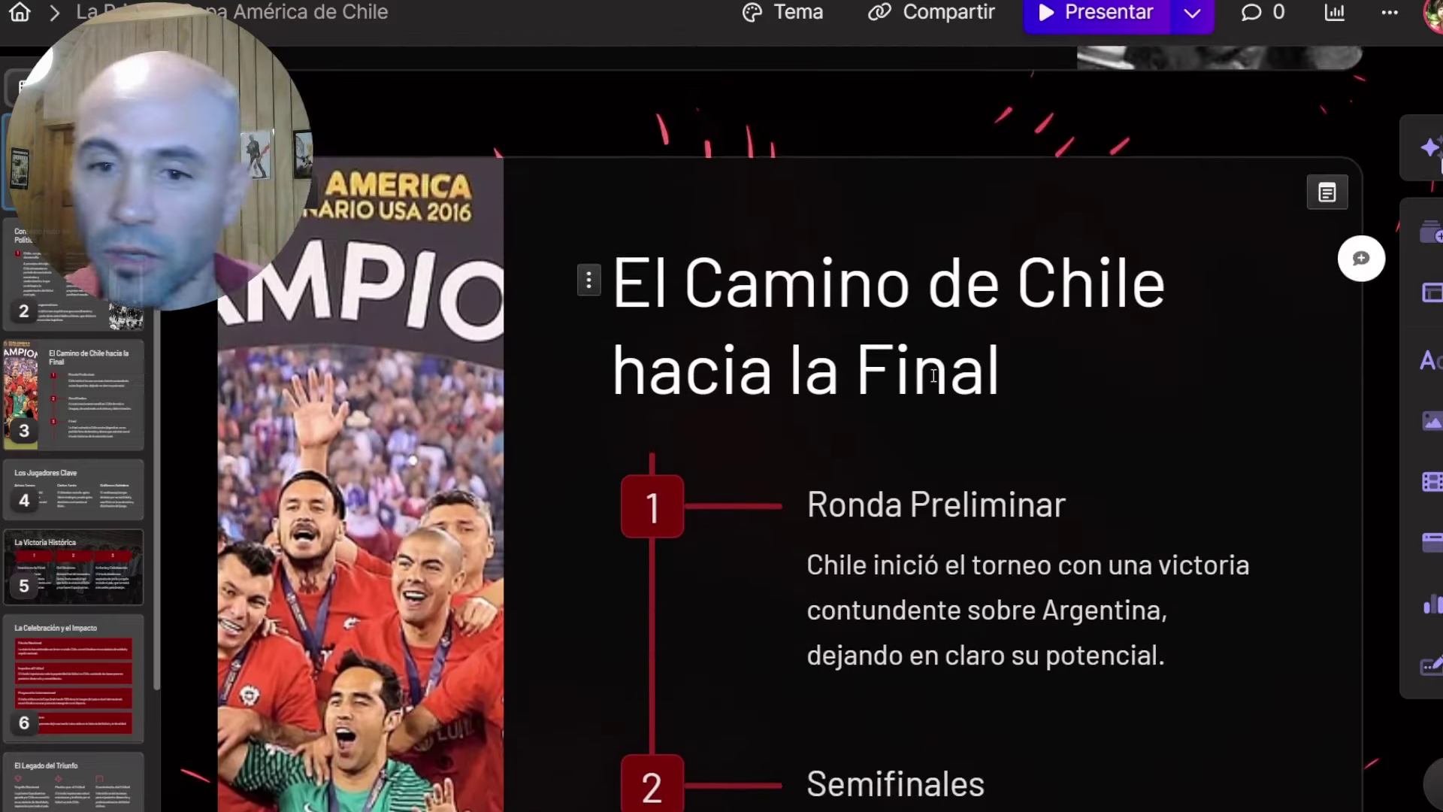
scroll(934, 375, "down", 3)
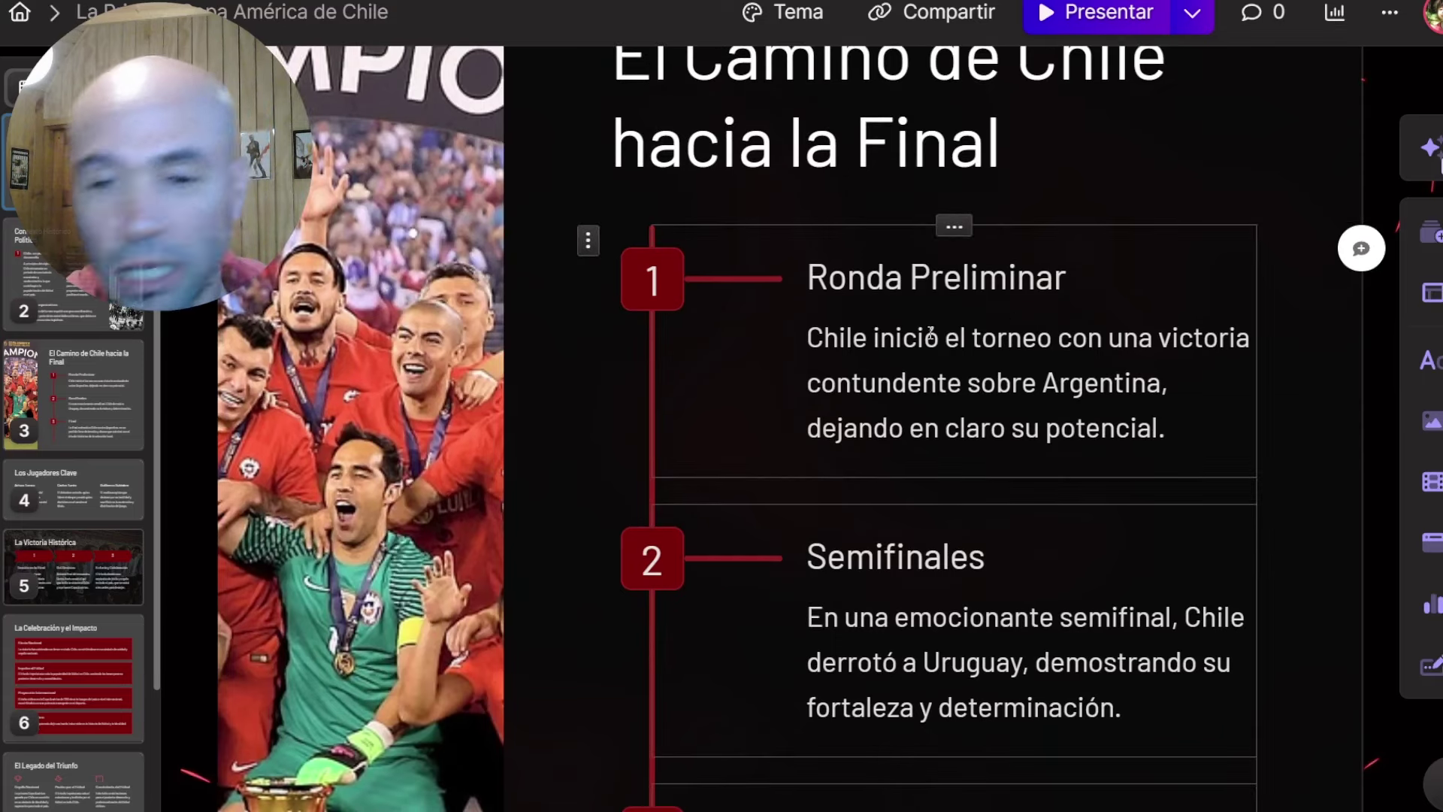
mouse_move(908, 302)
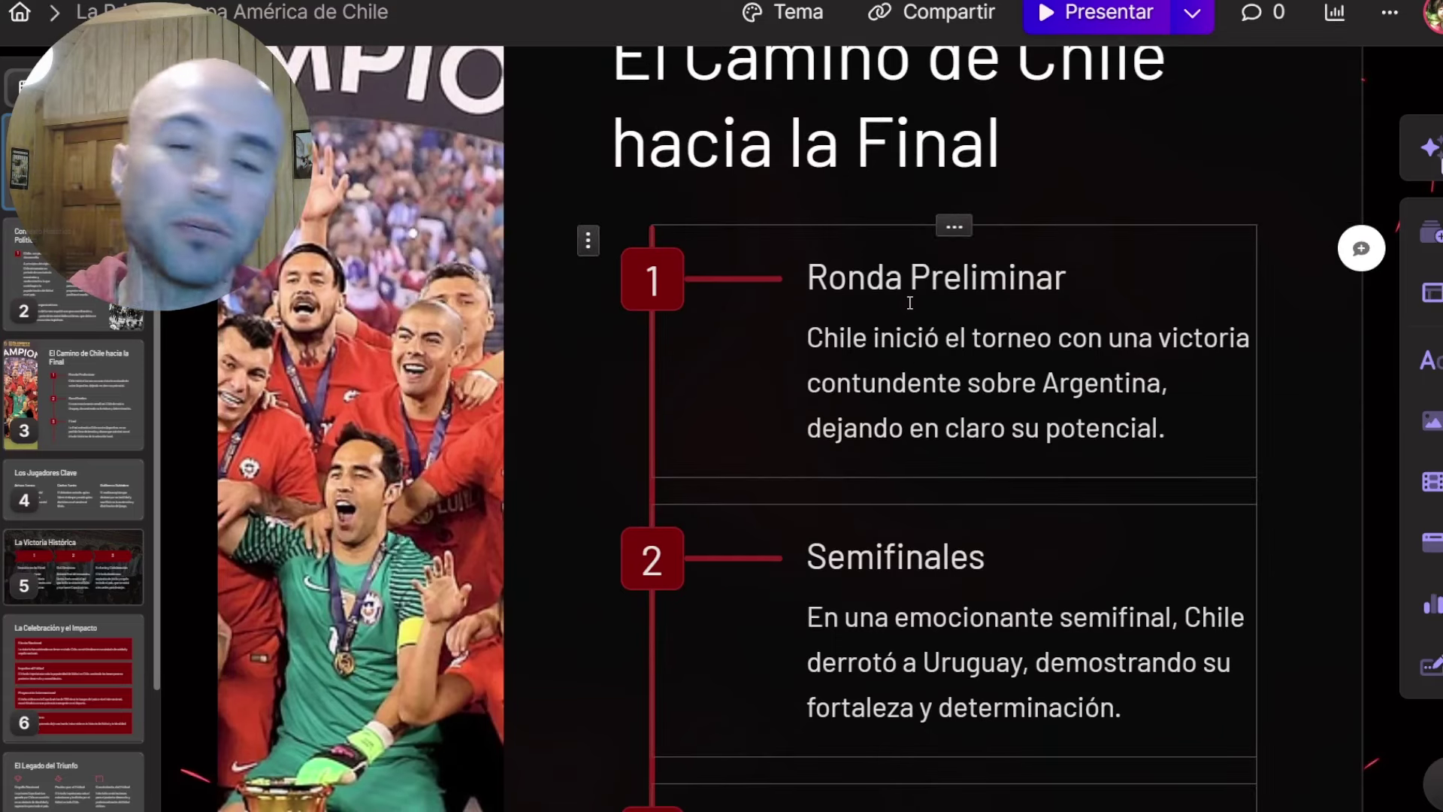
scroll(910, 303, "down", 5)
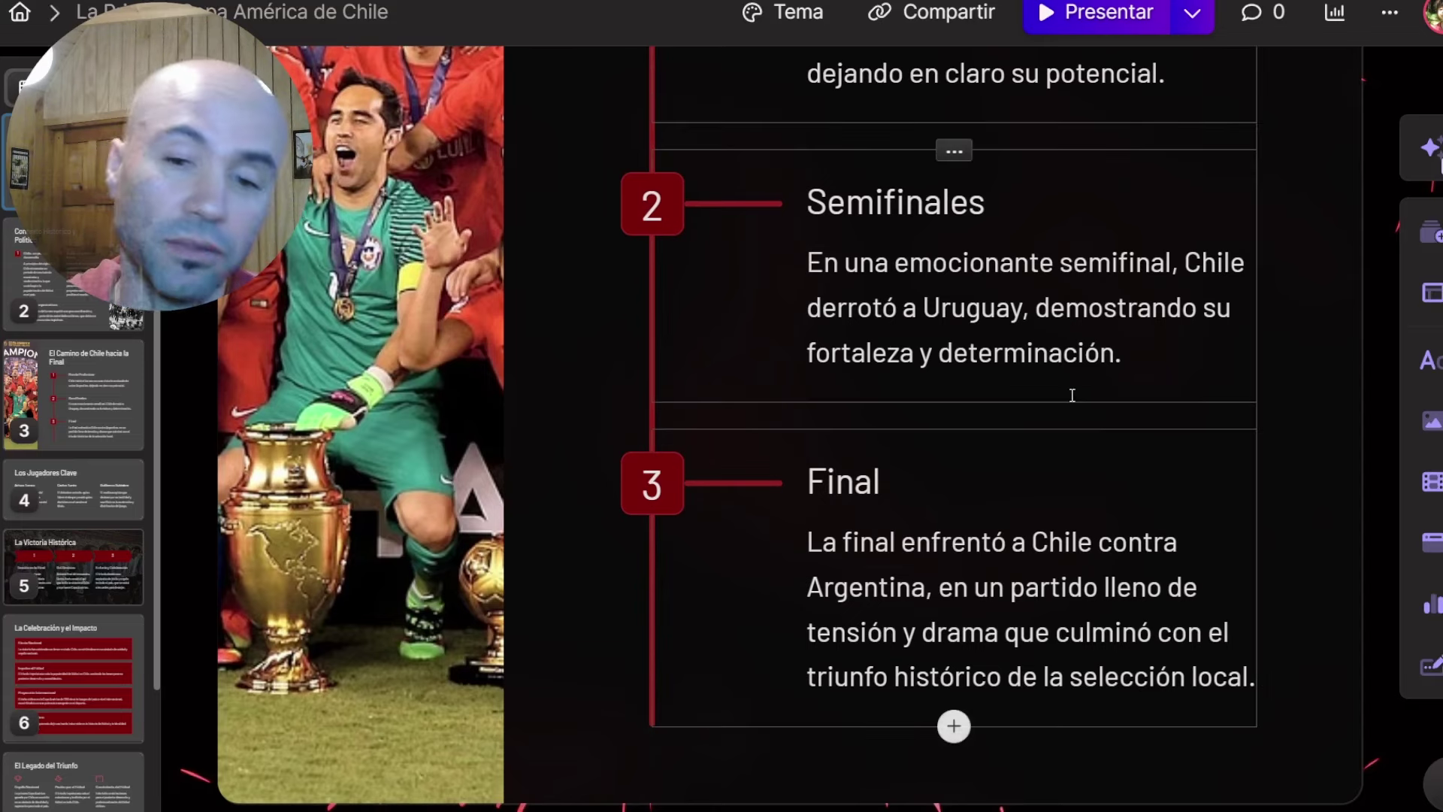
scroll(1073, 395, "down", 5)
scroll(1067, 398, "down", 5)
scroll(947, 387, "down", 3)
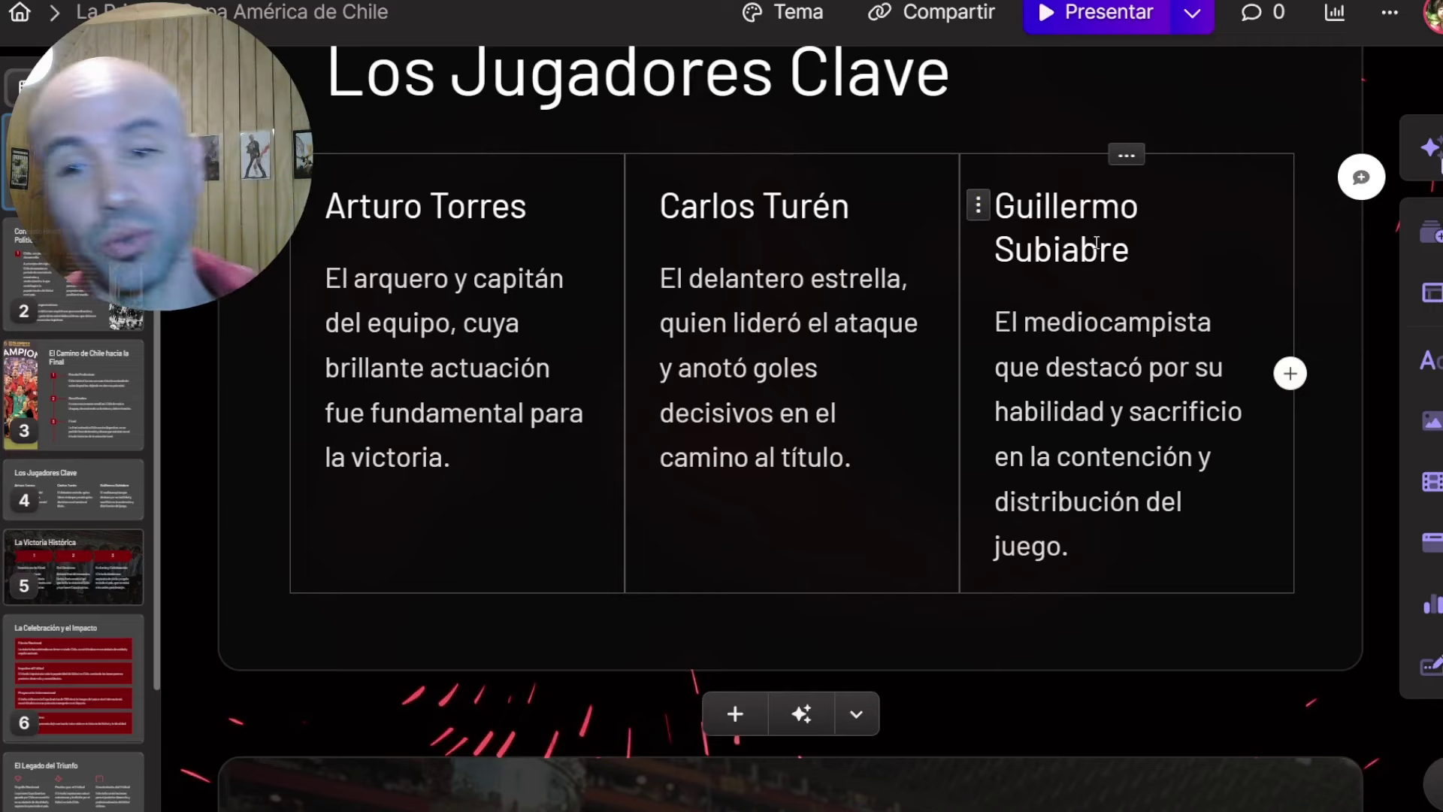
scroll(732, 304, "down", 4)
scroll(639, 310, "down", 5)
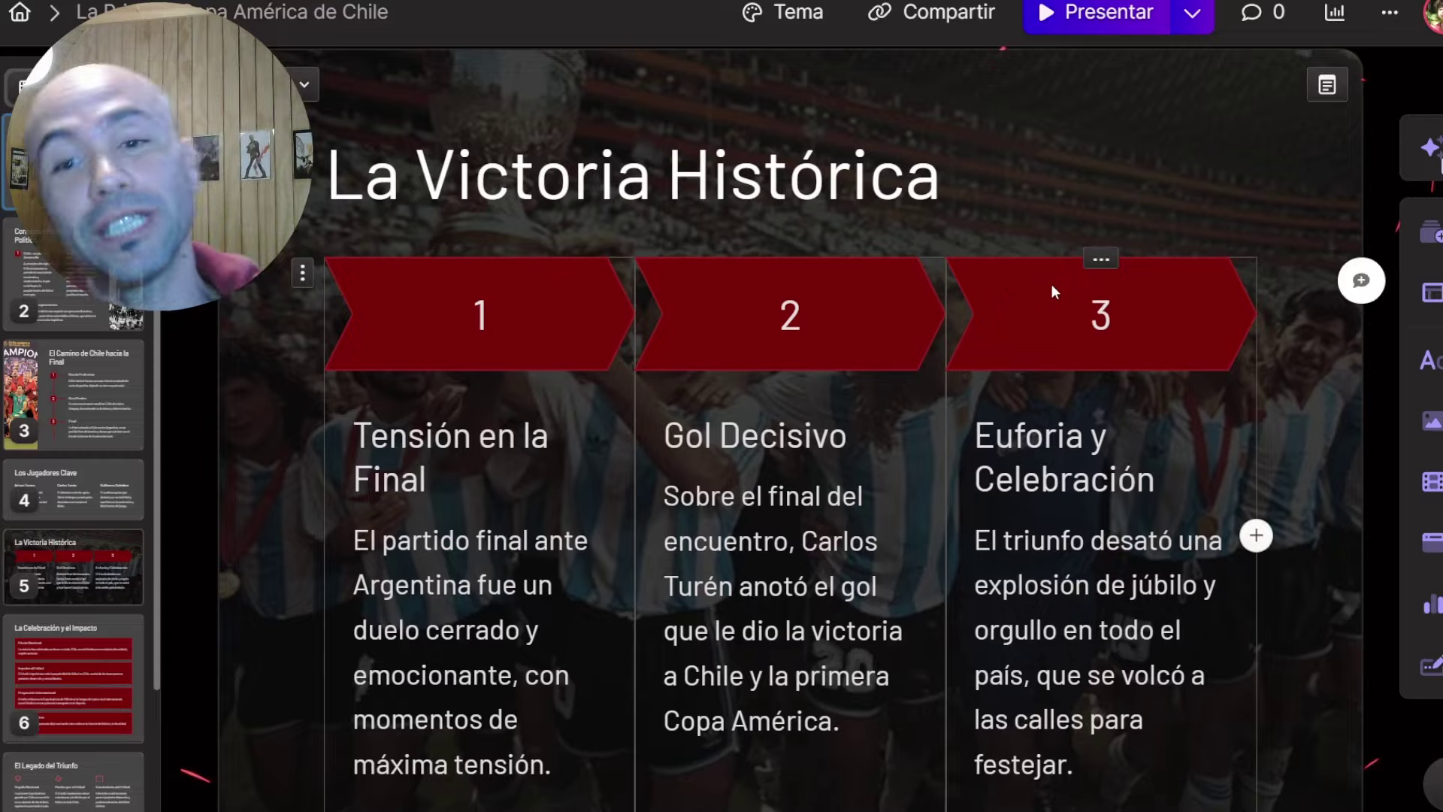
scroll(1051, 282, "down", 5)
scroll(1051, 283, "down", 8)
scroll(1051, 282, "down", 6)
scroll(1050, 286, "up", 1)
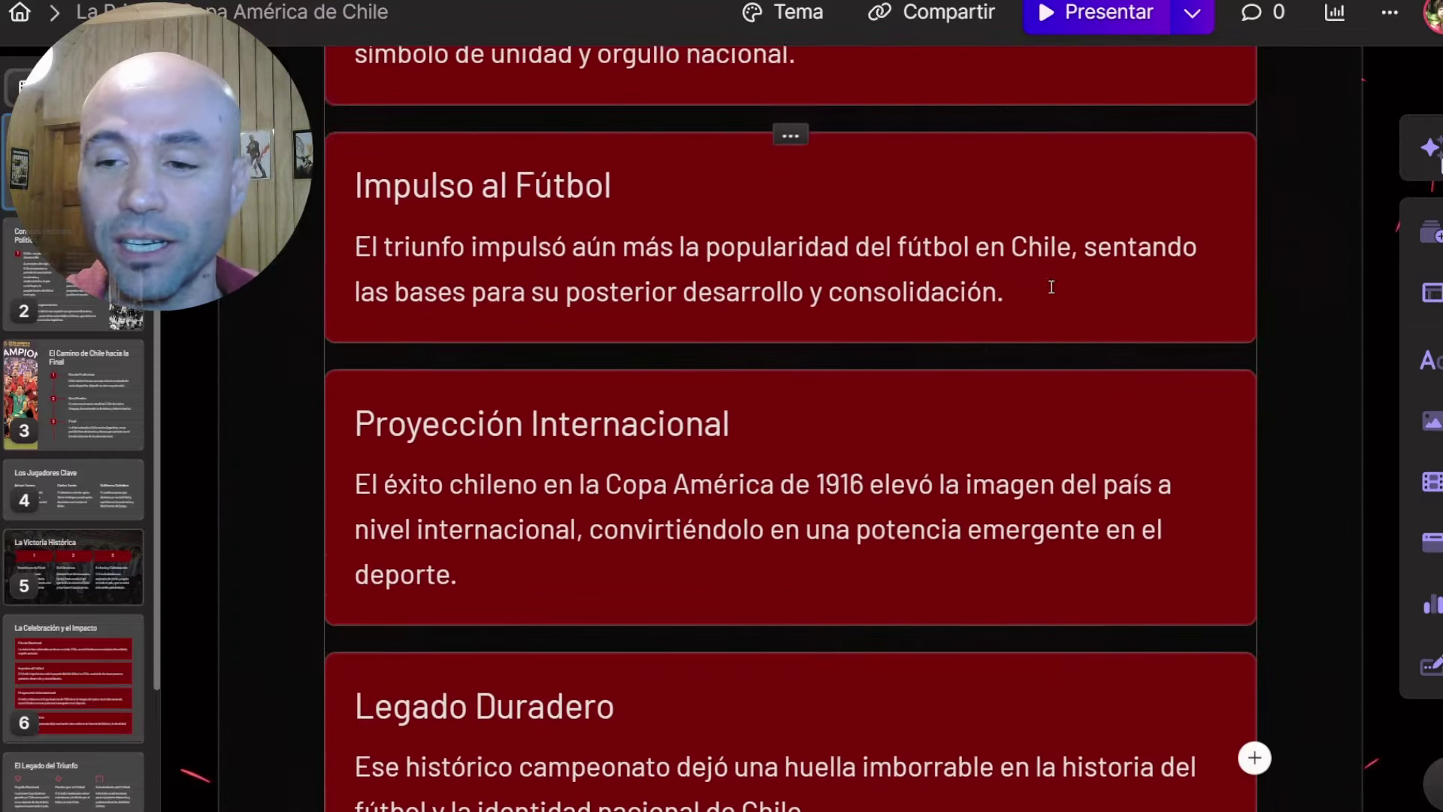
scroll(1050, 287, "up", 6)
scroll(1045, 275, "up", 5)
scroll(1043, 273, "up", 5)
scroll(1043, 272, "up", 6)
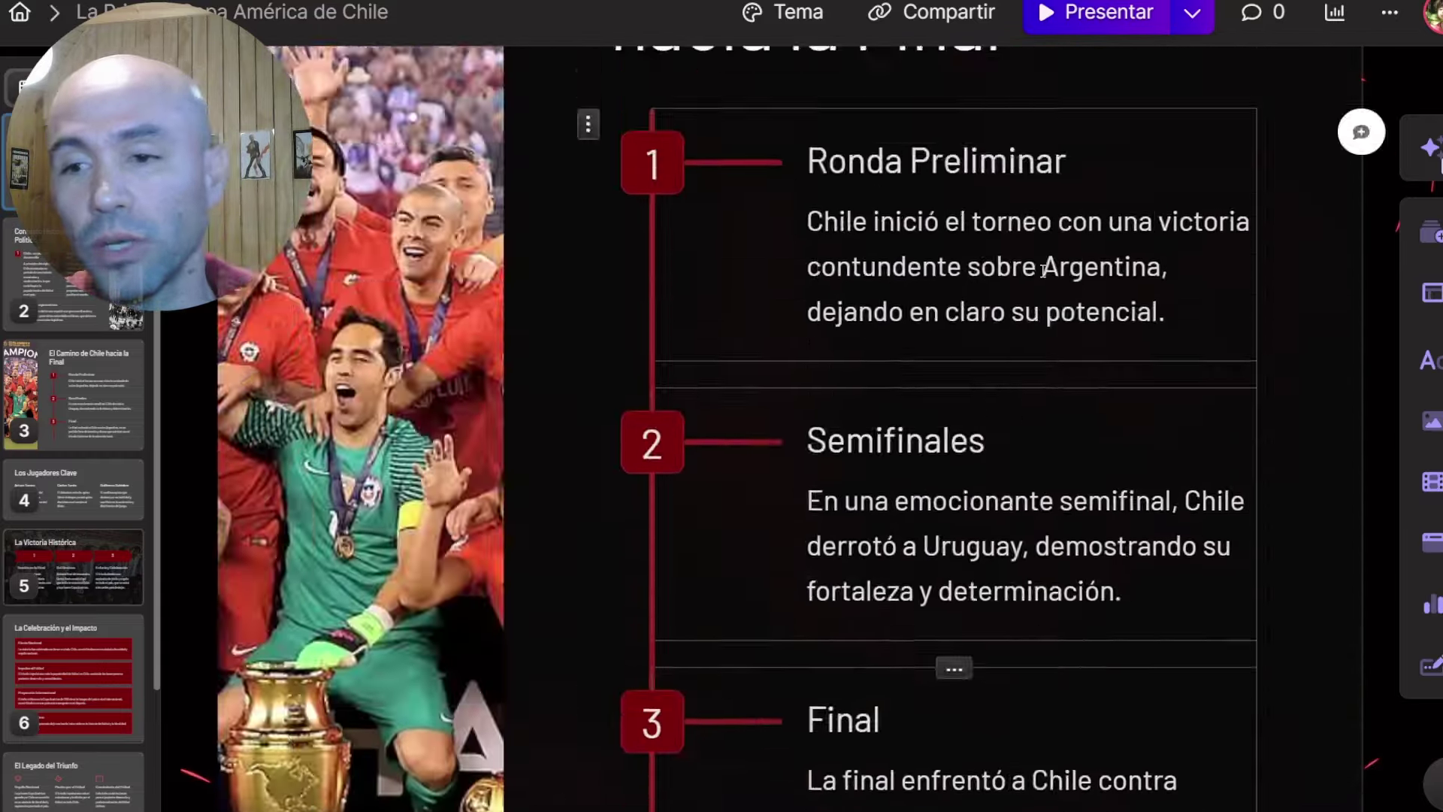
scroll(1043, 271, "up", 5)
scroll(1041, 267, "up", 5)
scroll(1035, 251, "up", 5)
scroll(1034, 251, "up", 5)
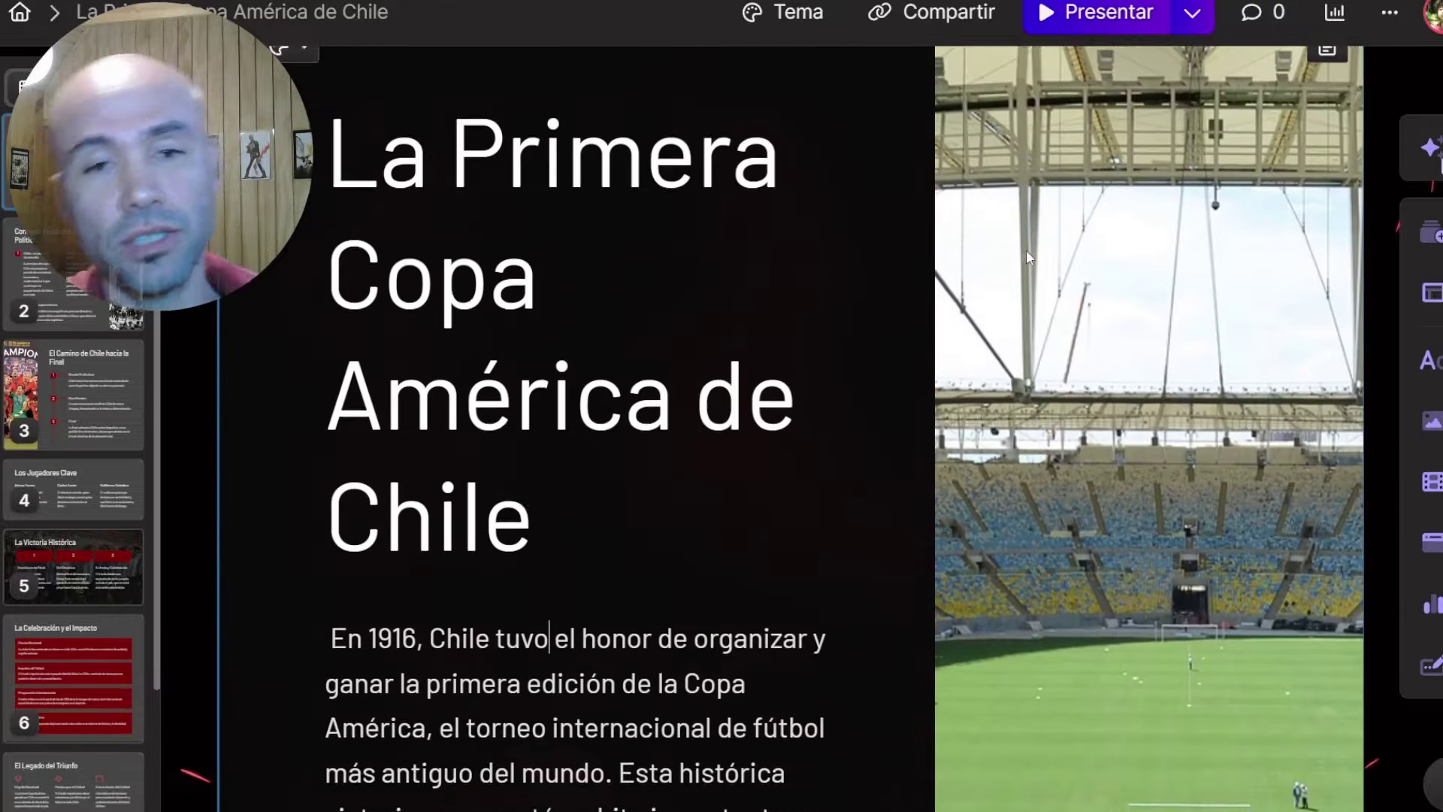
scroll(1026, 250, "up", 2)
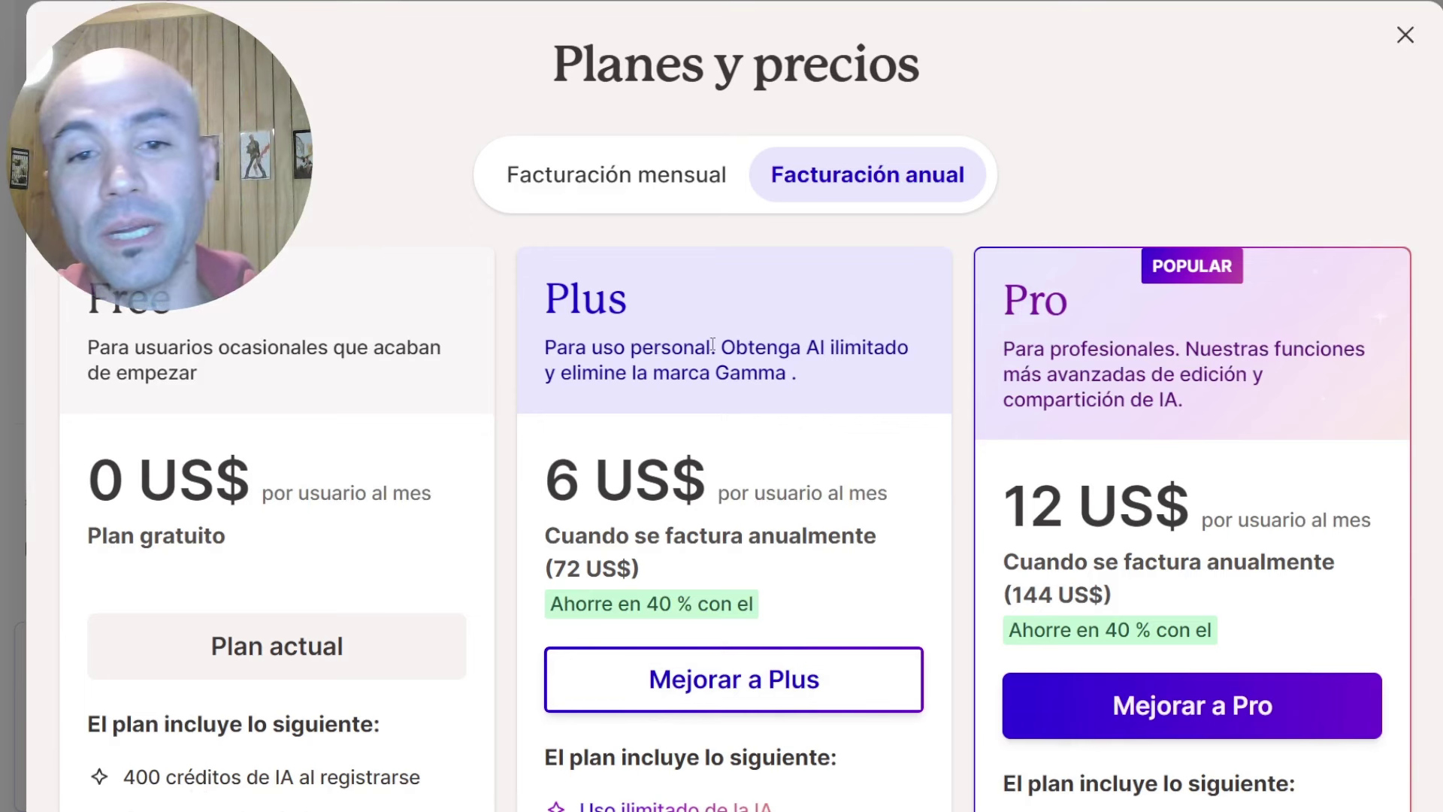
Step: Show the plan prices with monthly billing and look over the plan features
left_click(673, 188)
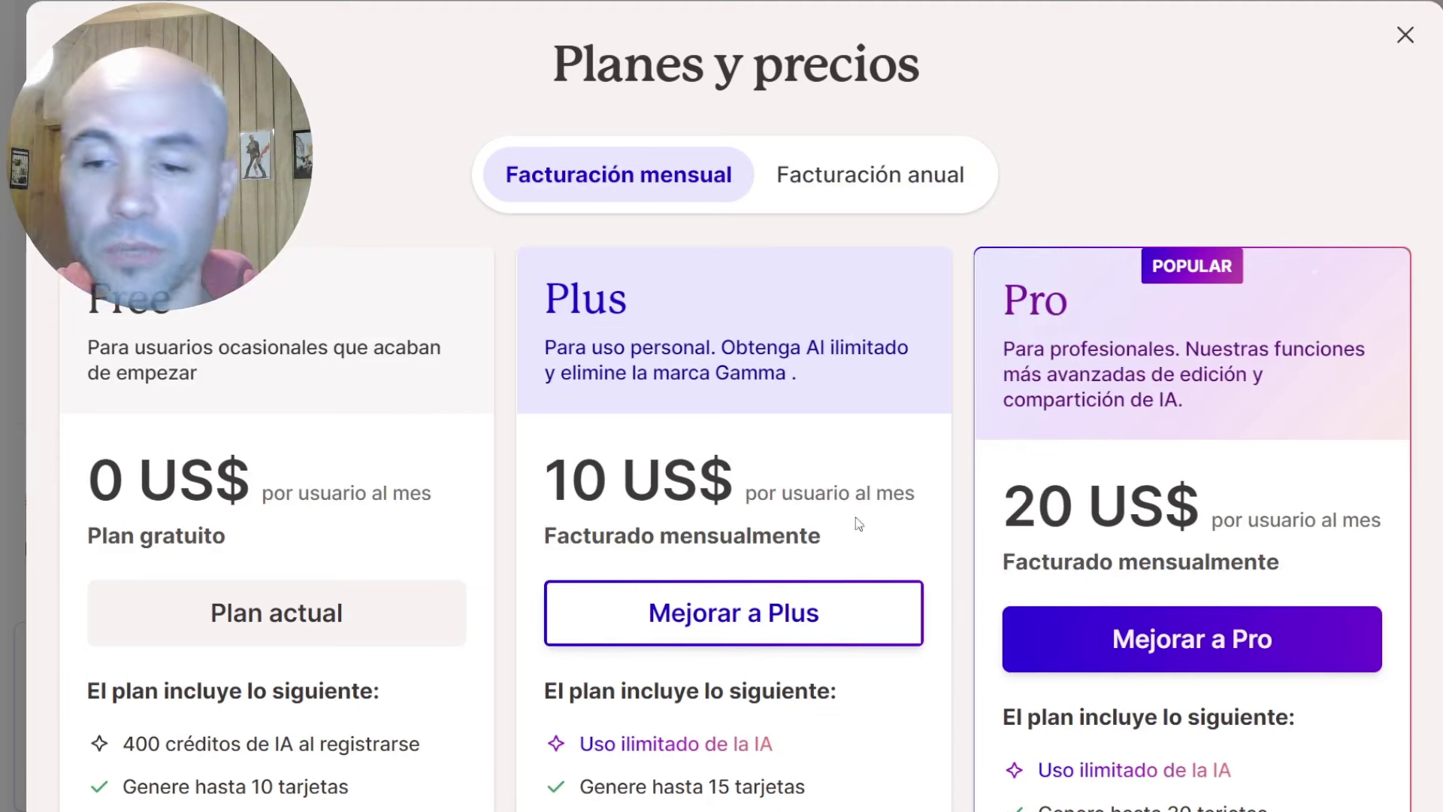
scroll(524, 568, "down", 3)
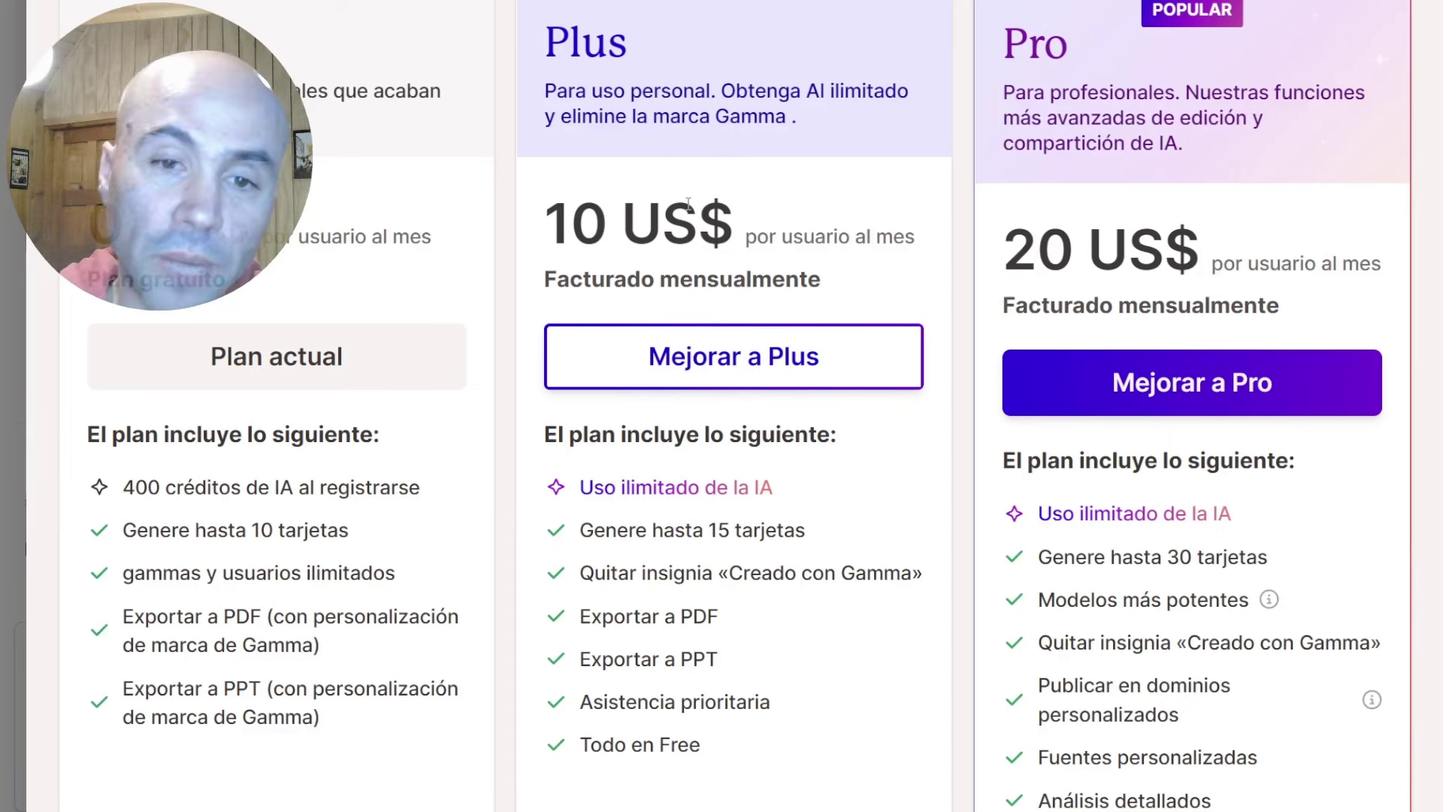
scroll(1042, 492, "up", 3)
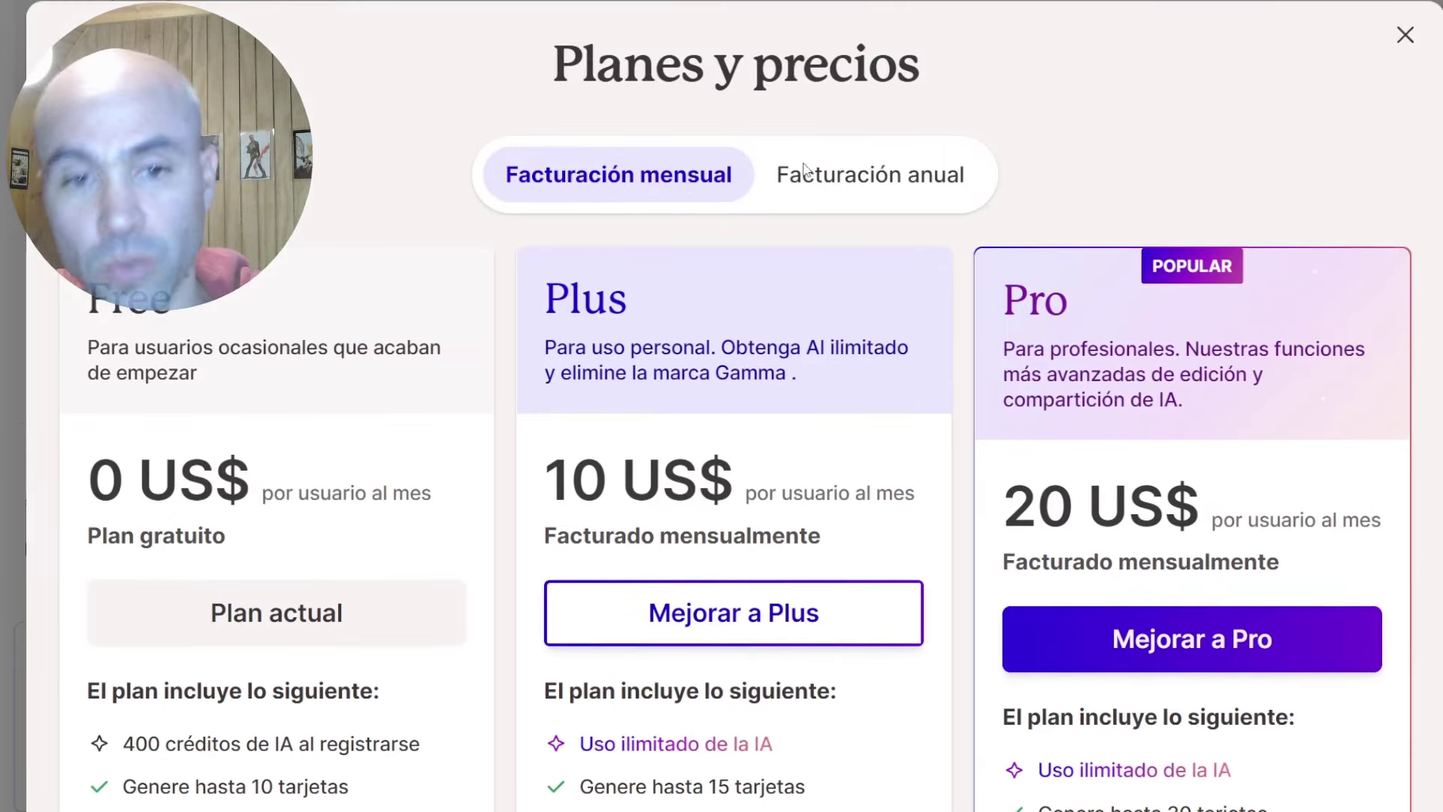
Step: Switch back to annual billing: Plus 72 US$ and Pro 144 US$ yearly, each saving 40 %
left_click(774, 177)
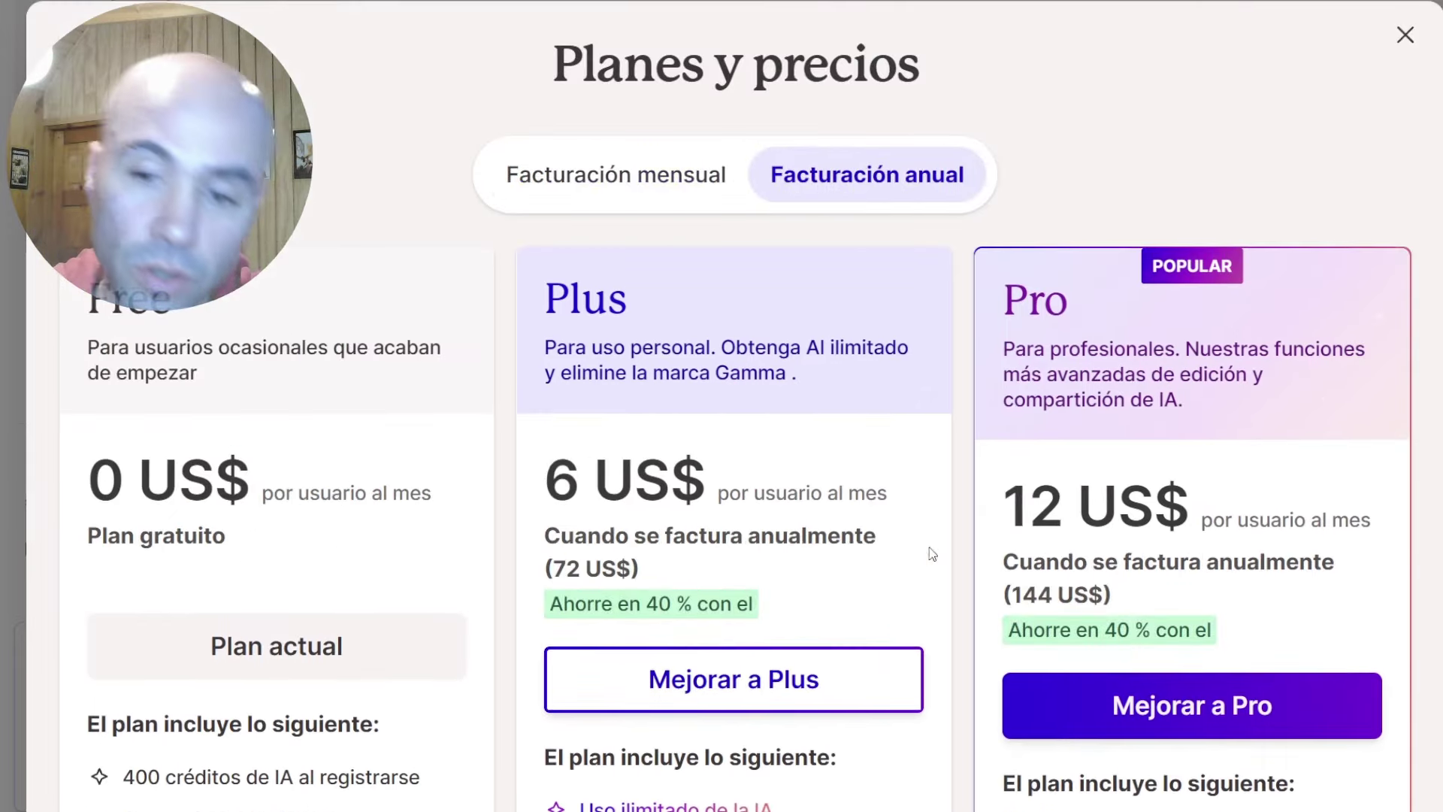
scroll(754, 519, "down", 1)
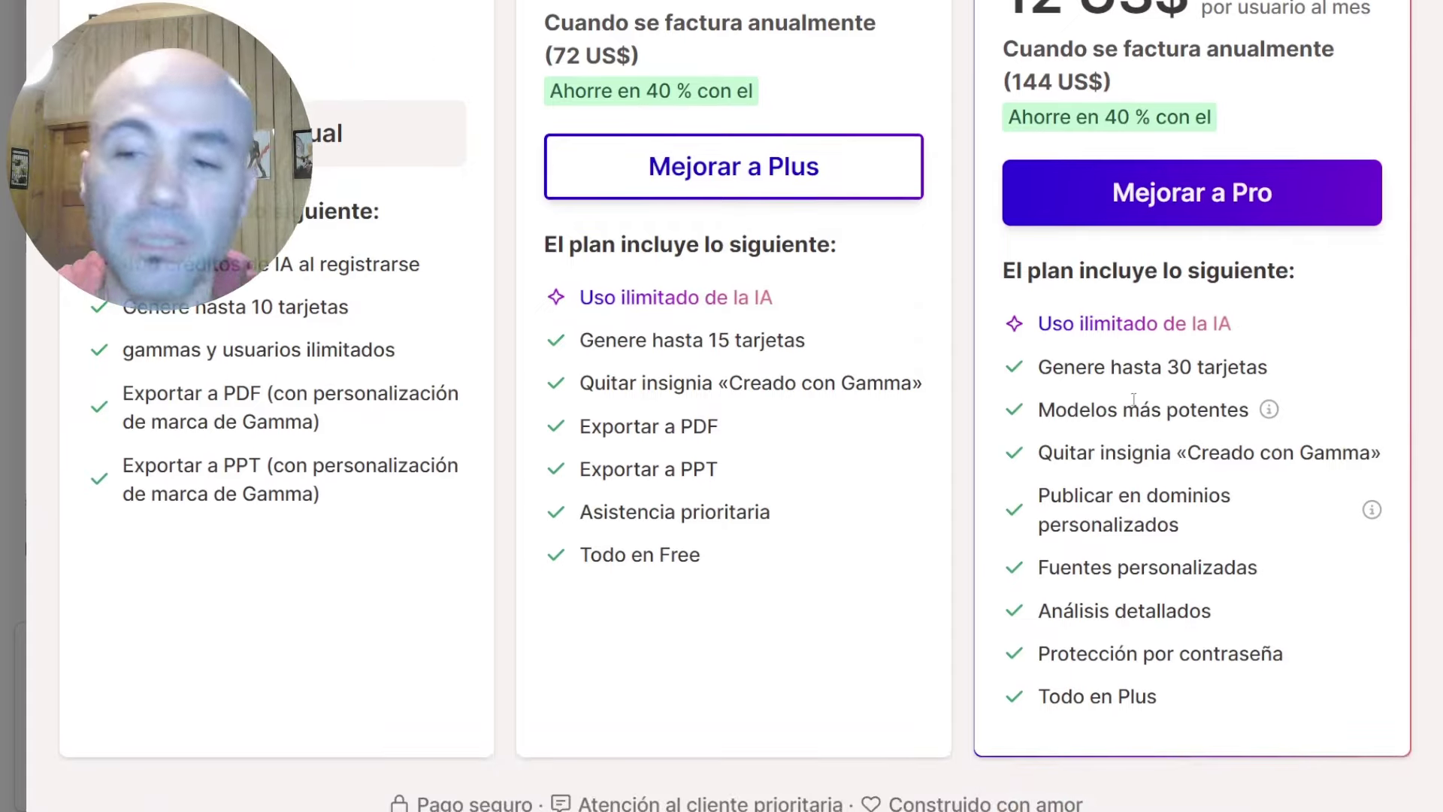
scroll(1079, 437, "up", 5)
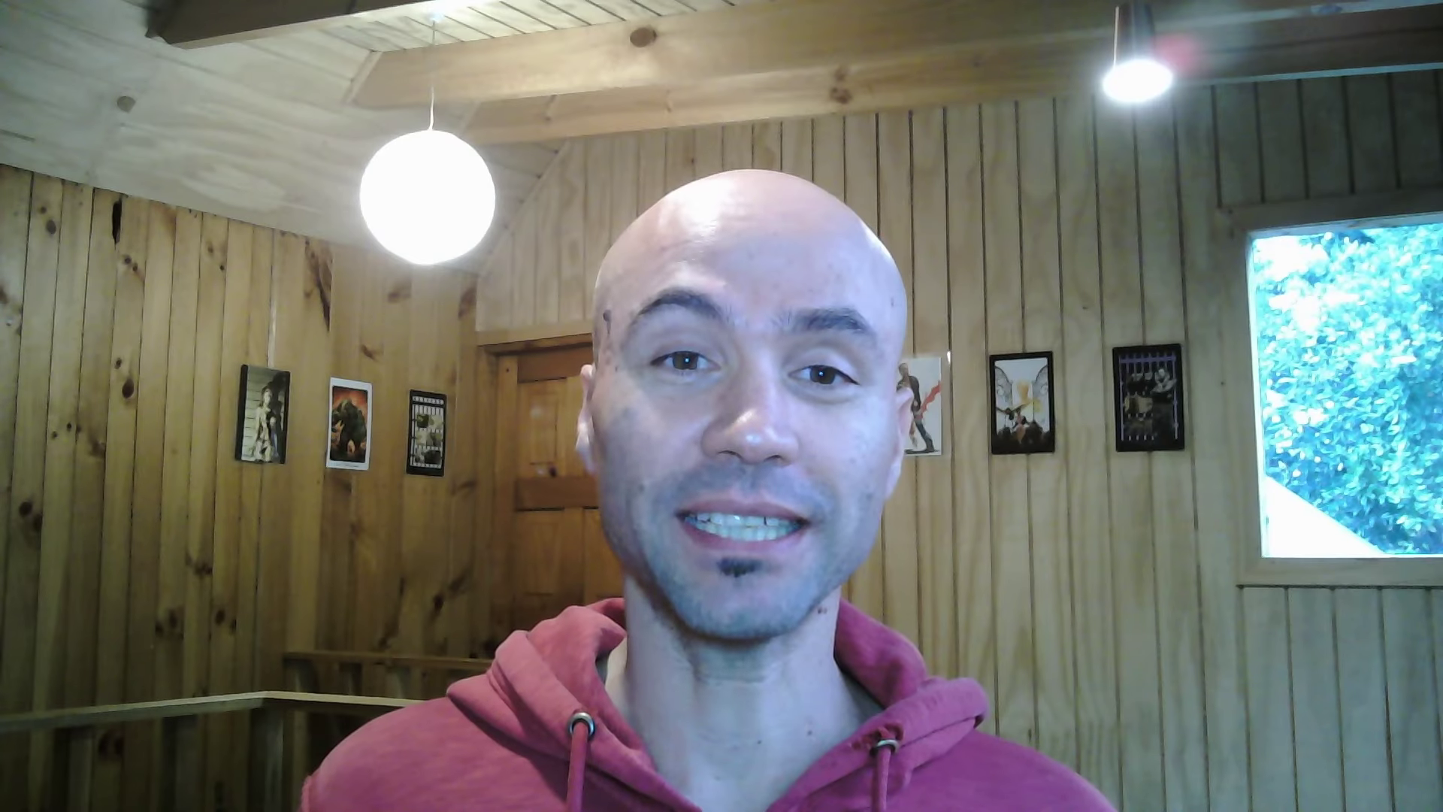